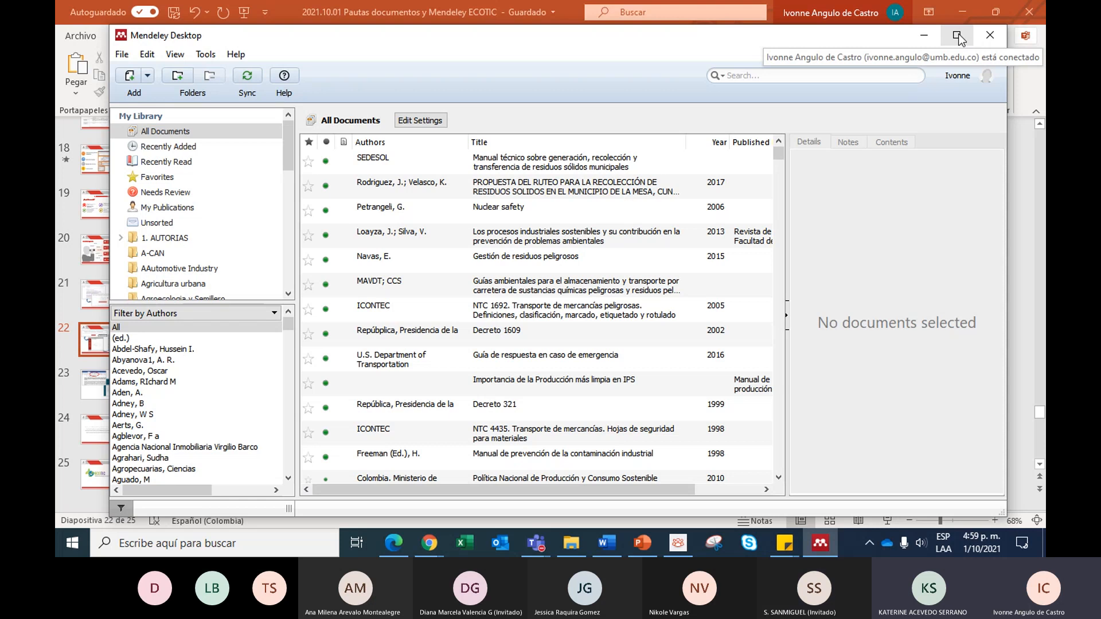
- Switch to the Teams meeting, lower the guest participant's raised hand, and return to Mendeley Desktop
left_click(539, 540)
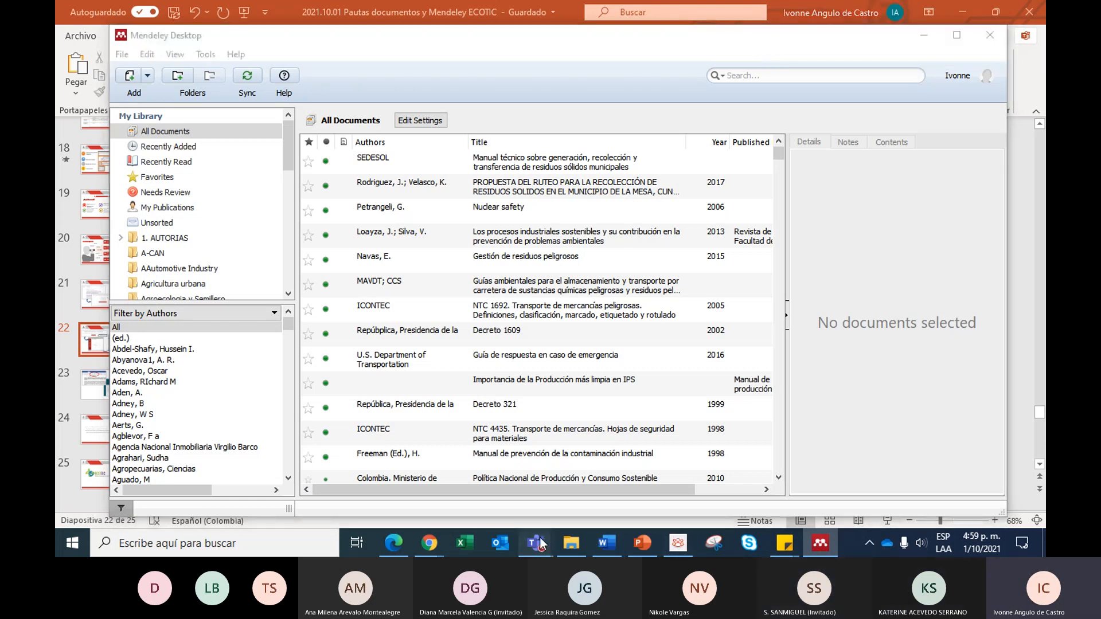
left_click(517, 475)
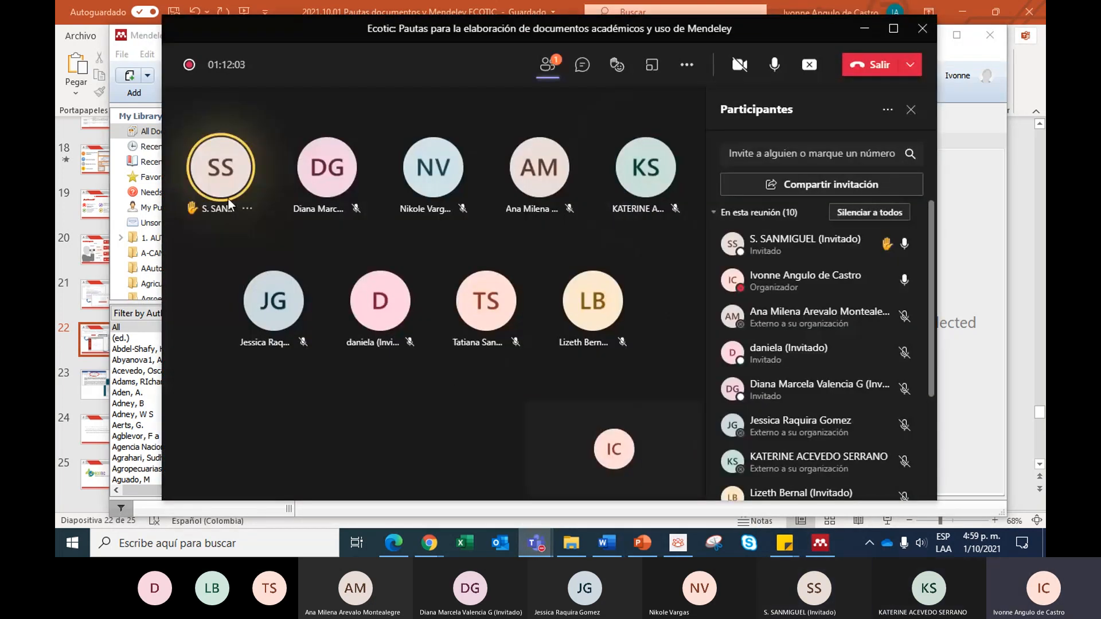
left_click(224, 208)
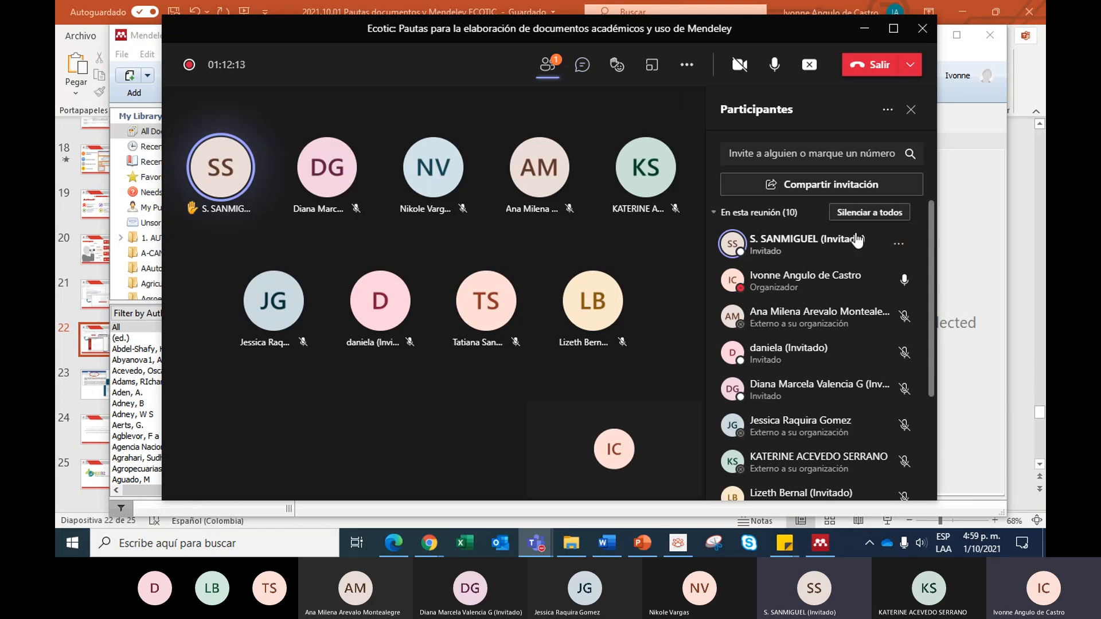
left_click(899, 246)
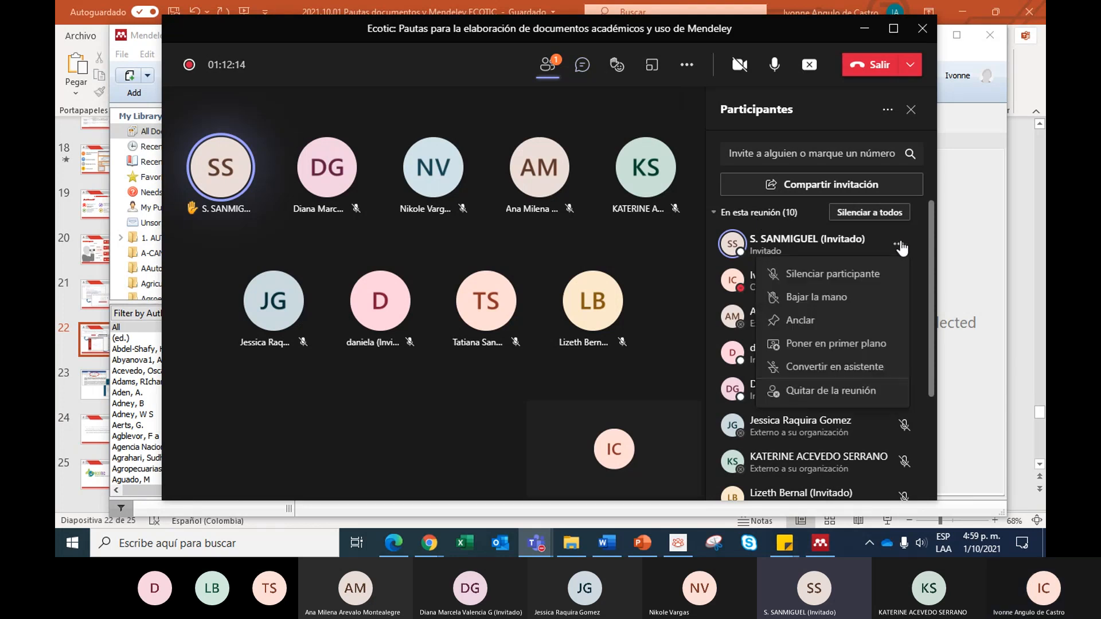
left_click(859, 299)
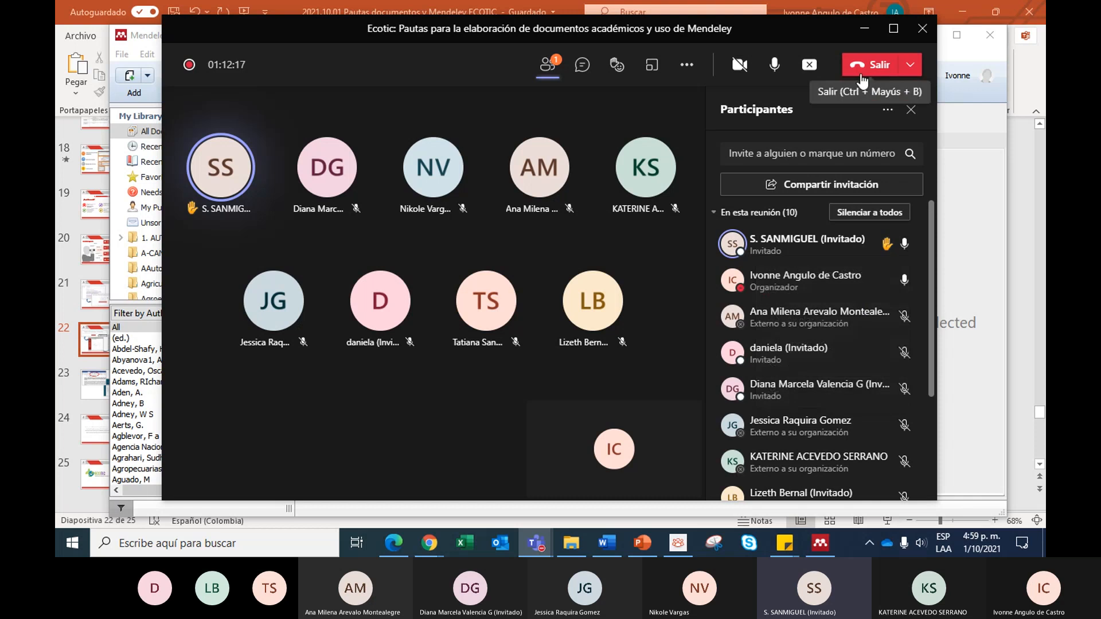
left_click(866, 29)
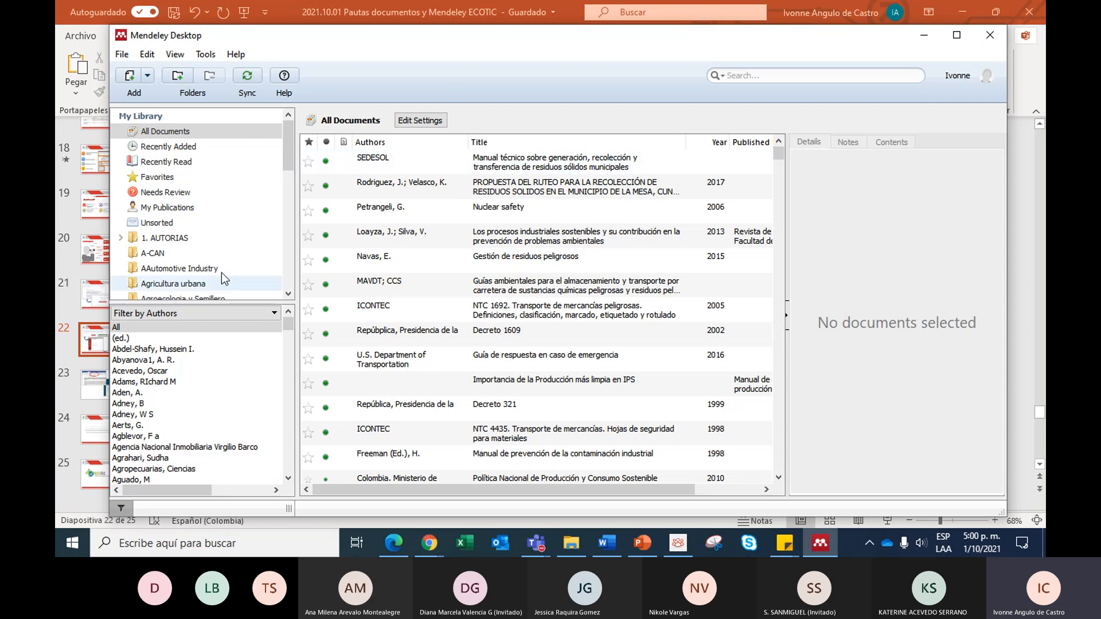
- Browse the library's folder list and view the documents in A-CAN, Celulasas y hongos, and ECONOMIA AMBIENTAL
scroll(221, 229, "down", 1)
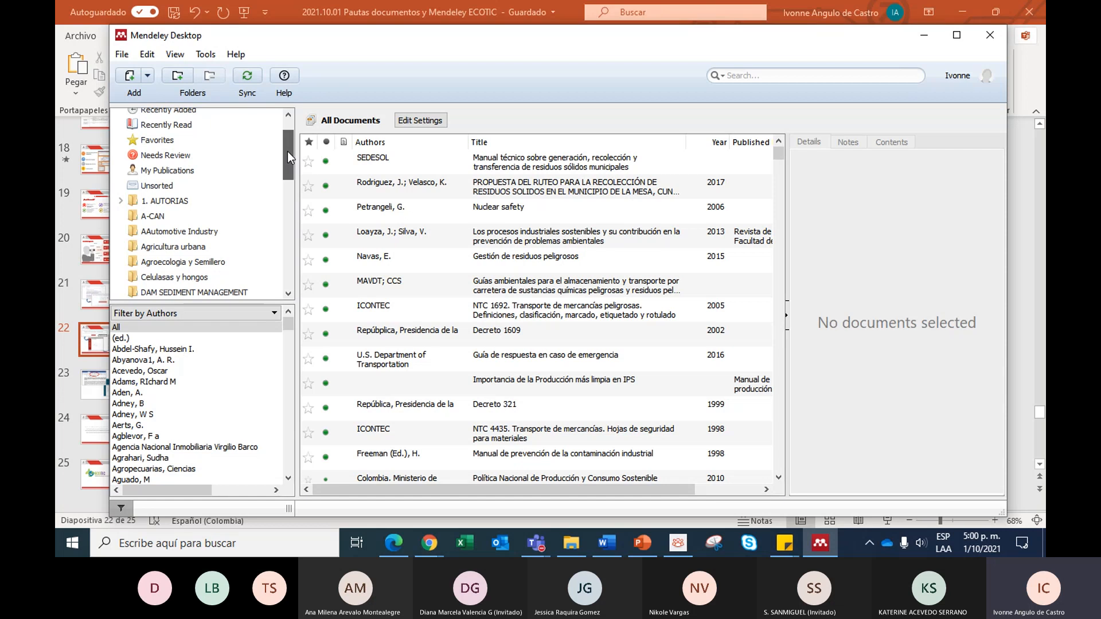
mouse_move(288, 151)
left_mouse_down()
mouse_move(283, 164)
mouse_move(290, 137)
left_mouse_up()
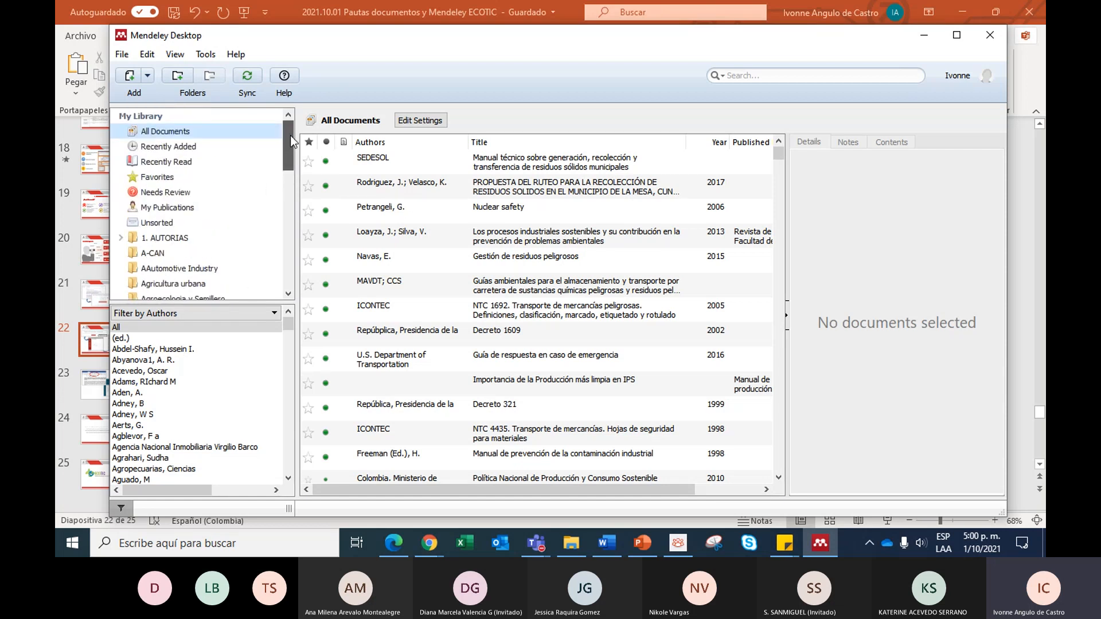
left_click_drag(290, 135, 283, 170)
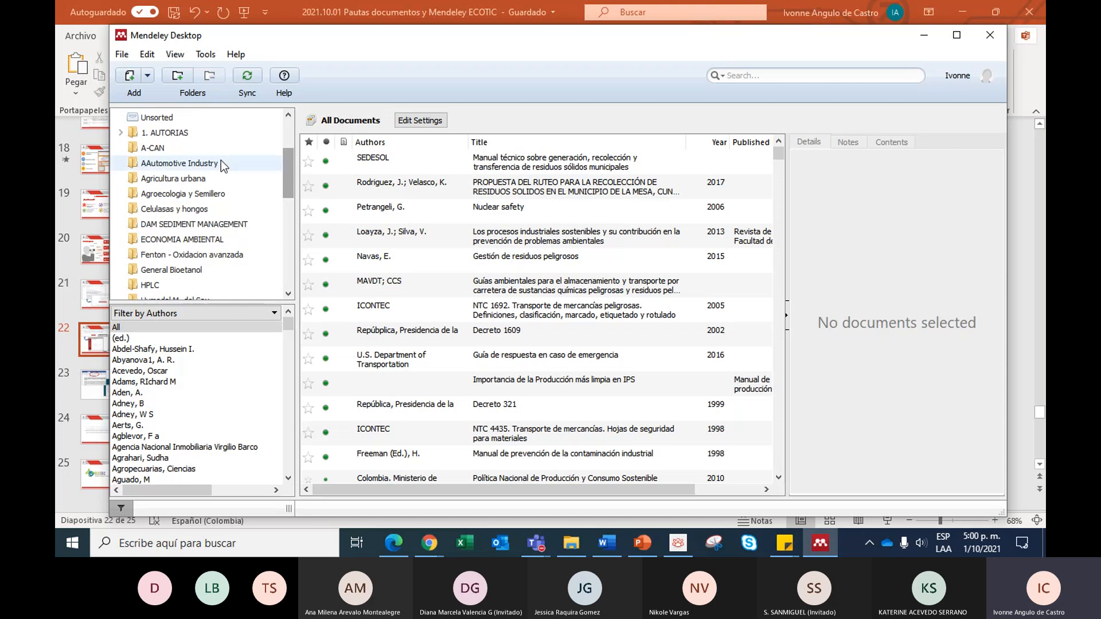
left_click(123, 135)
left_click(123, 135)
left_click(143, 149)
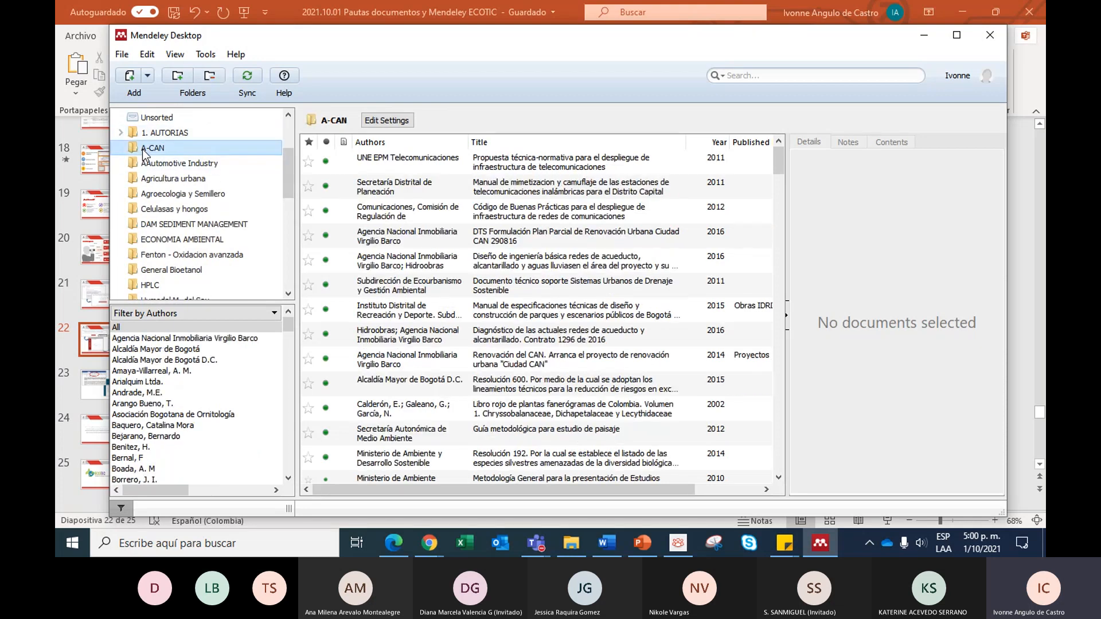
scroll(415, 287, "down", 5)
scroll(437, 348, "down", 5)
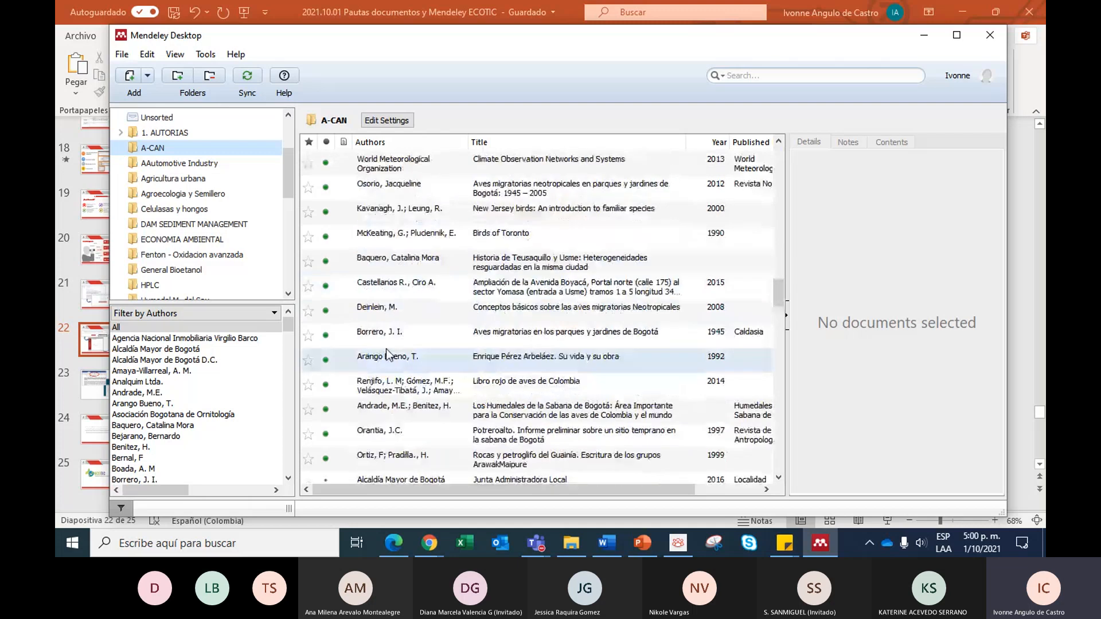
left_click(178, 209)
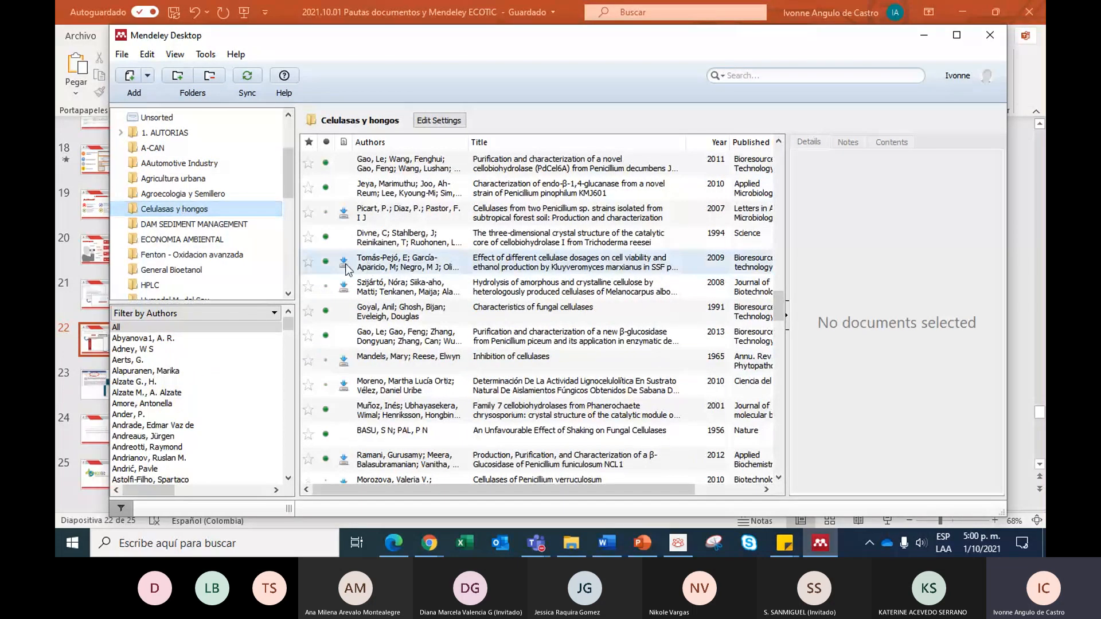
left_click(203, 240)
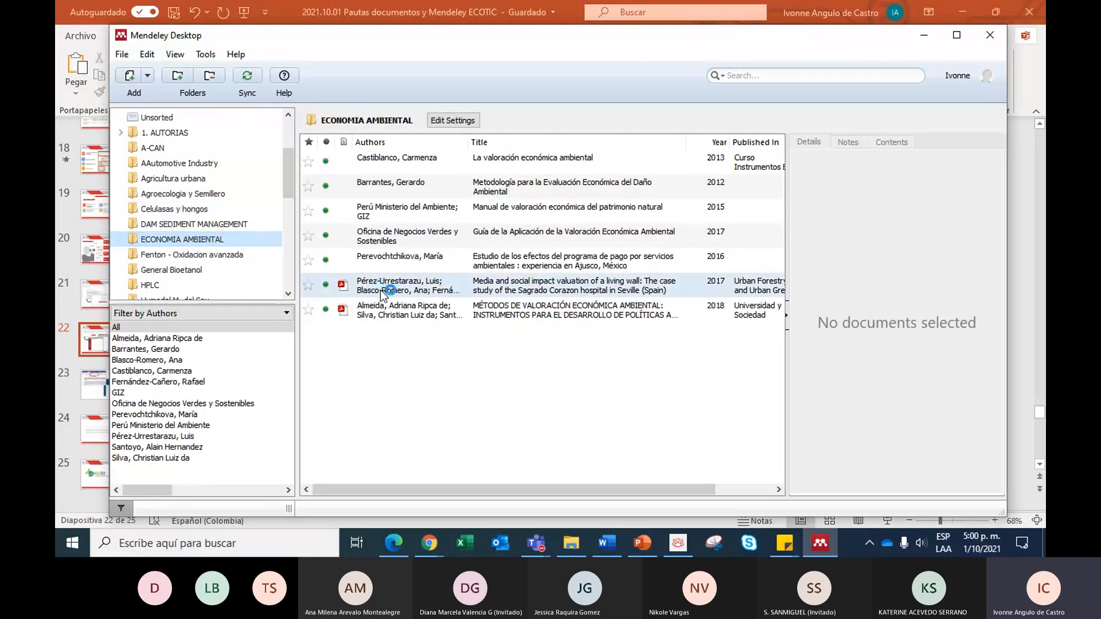
- Start a manual document entry in the ECONOMIA AMBIENTAL folder and examine the available document types
left_click(147, 75)
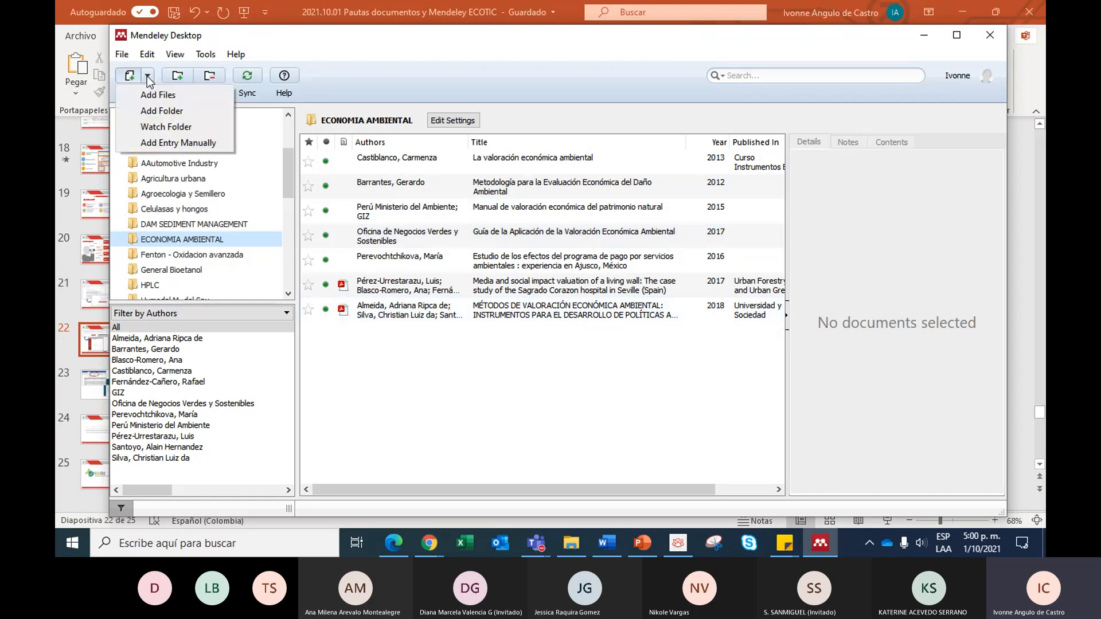
left_click(194, 143)
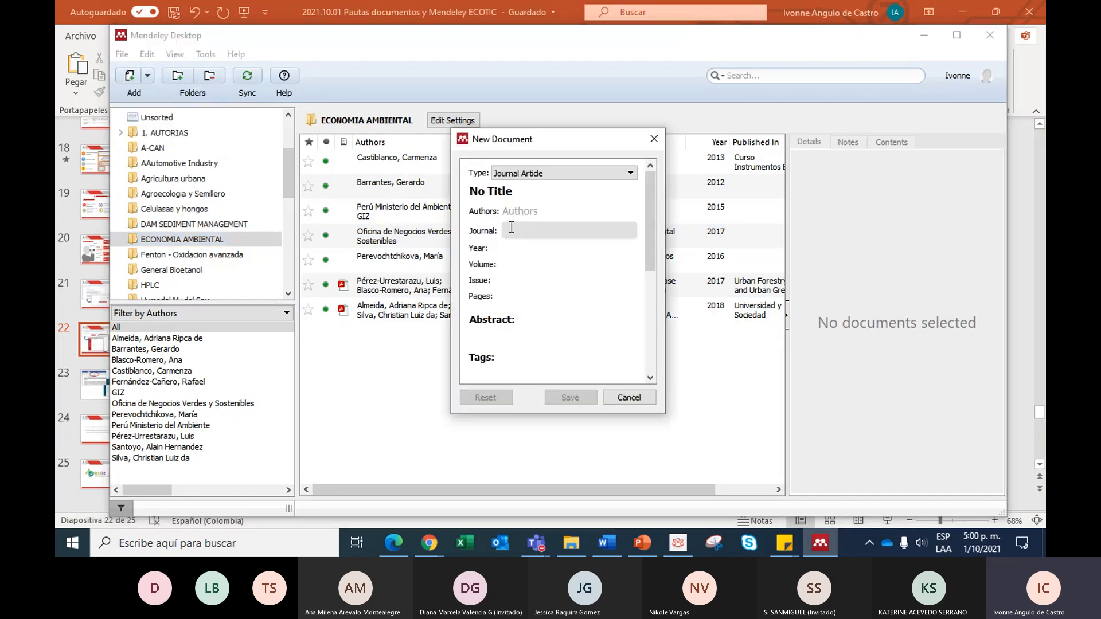
left_click(520, 192)
left_click(552, 173)
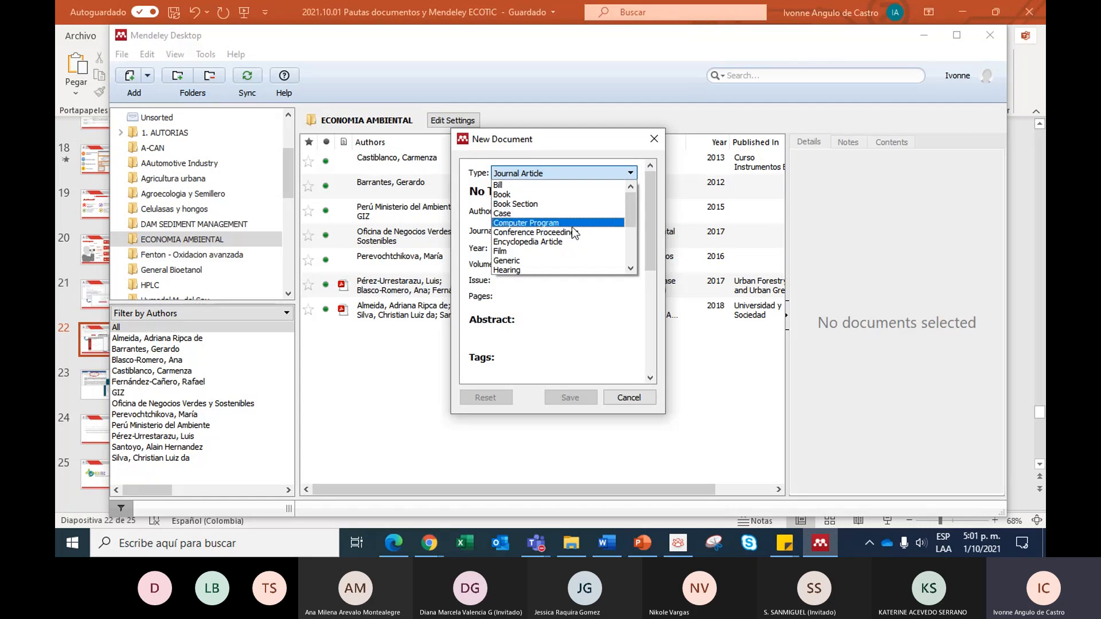
scroll(561, 223, "down", 1)
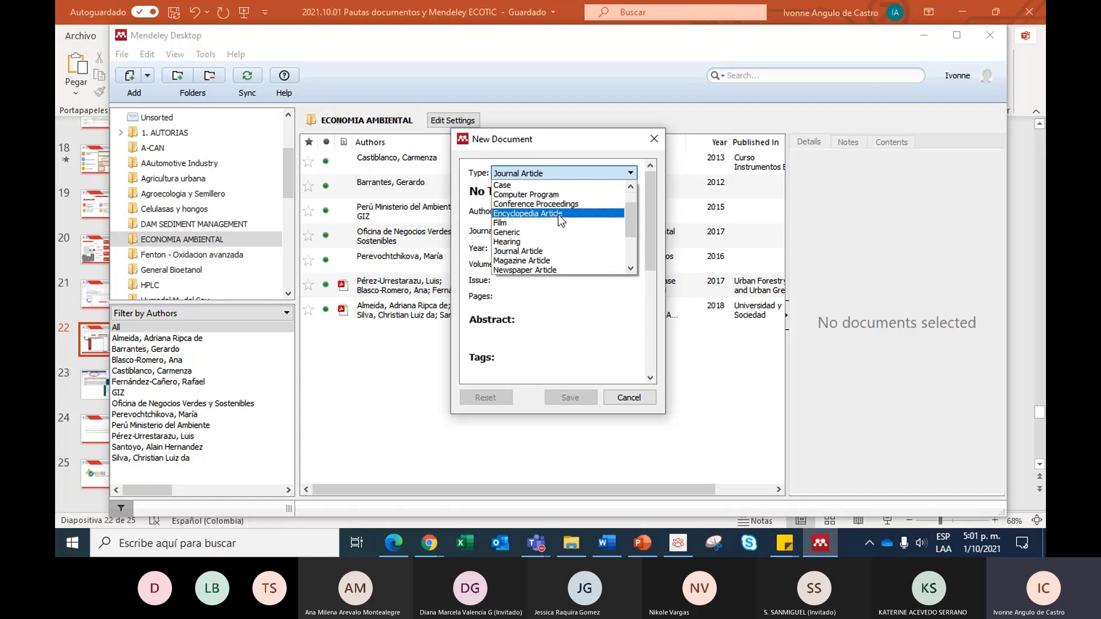
scroll(561, 221, "down", 1)
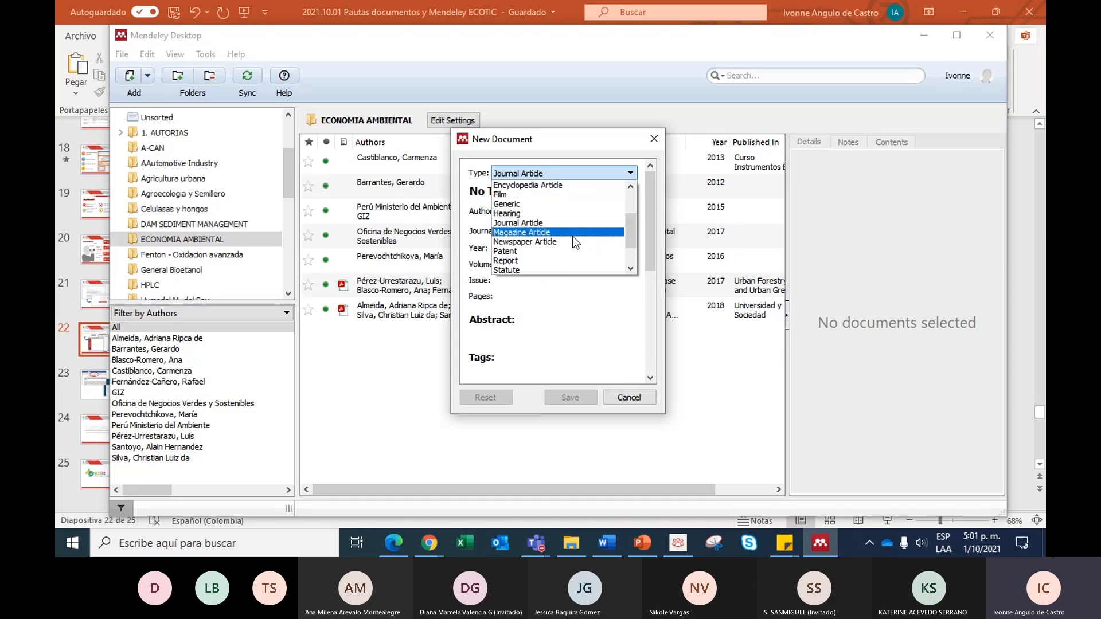
scroll(539, 254, "down", 1)
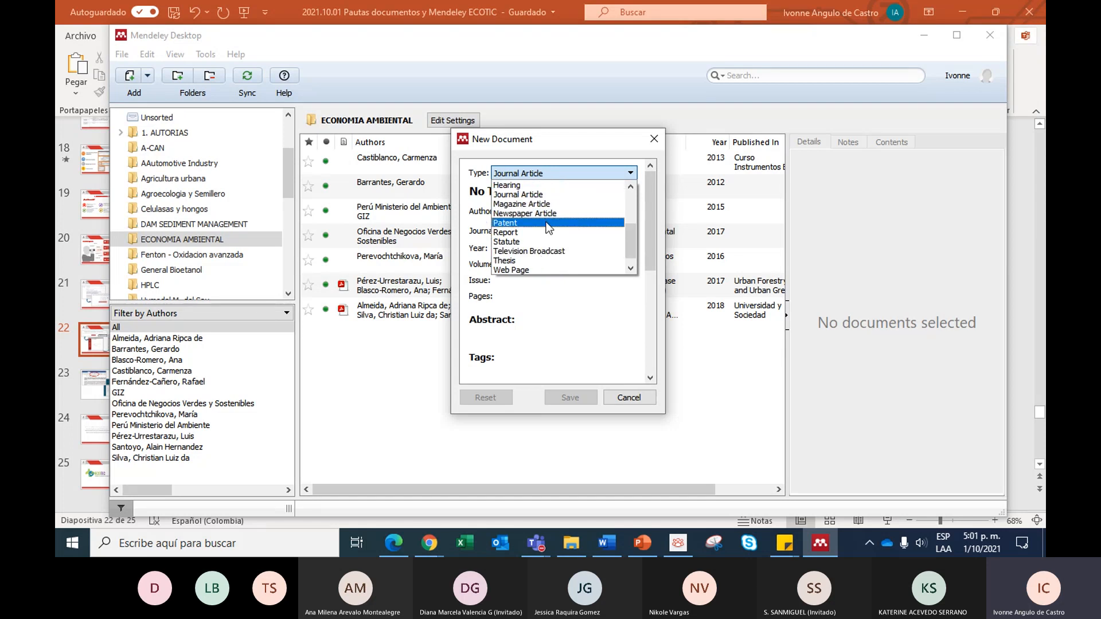
scroll(546, 235, "down", 1)
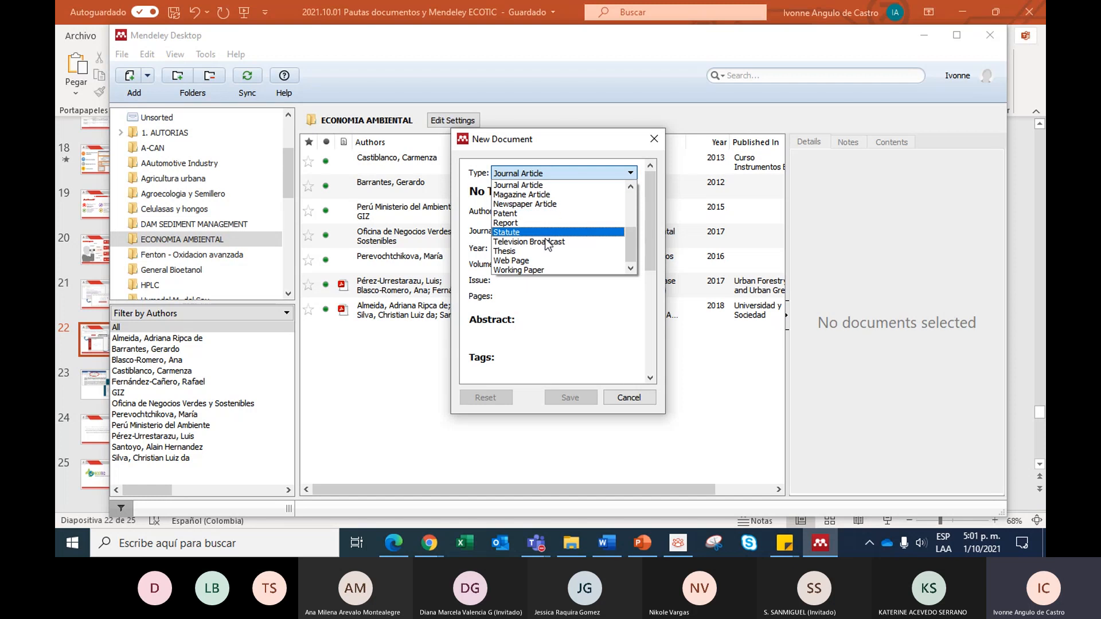
scroll(546, 245, "up", 4)
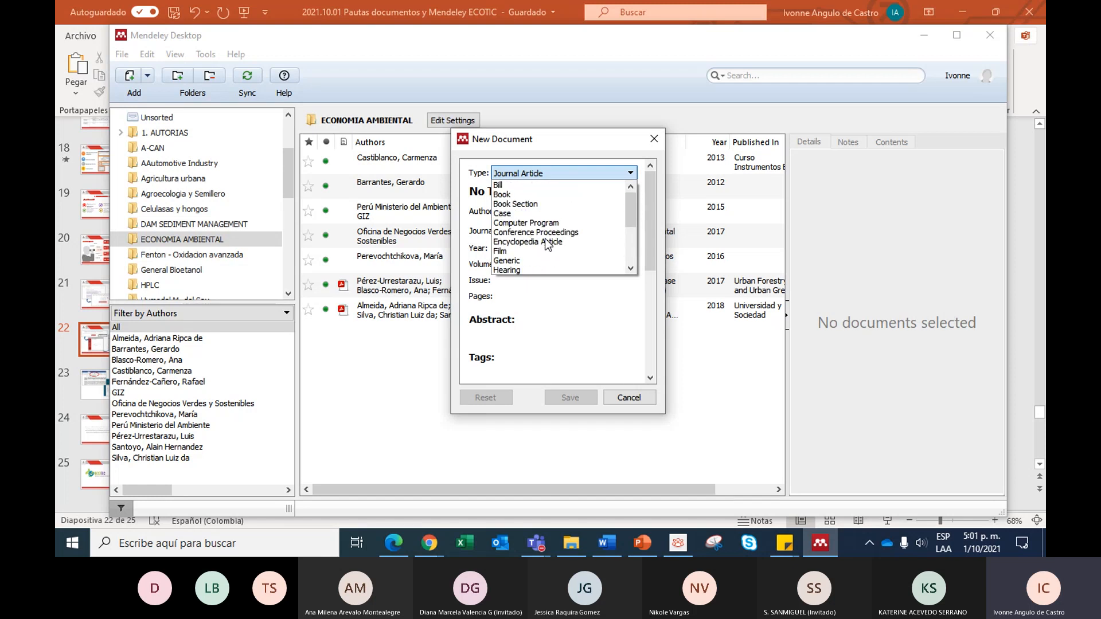
scroll(542, 239, "down", 1)
scroll(547, 234, "down", 1)
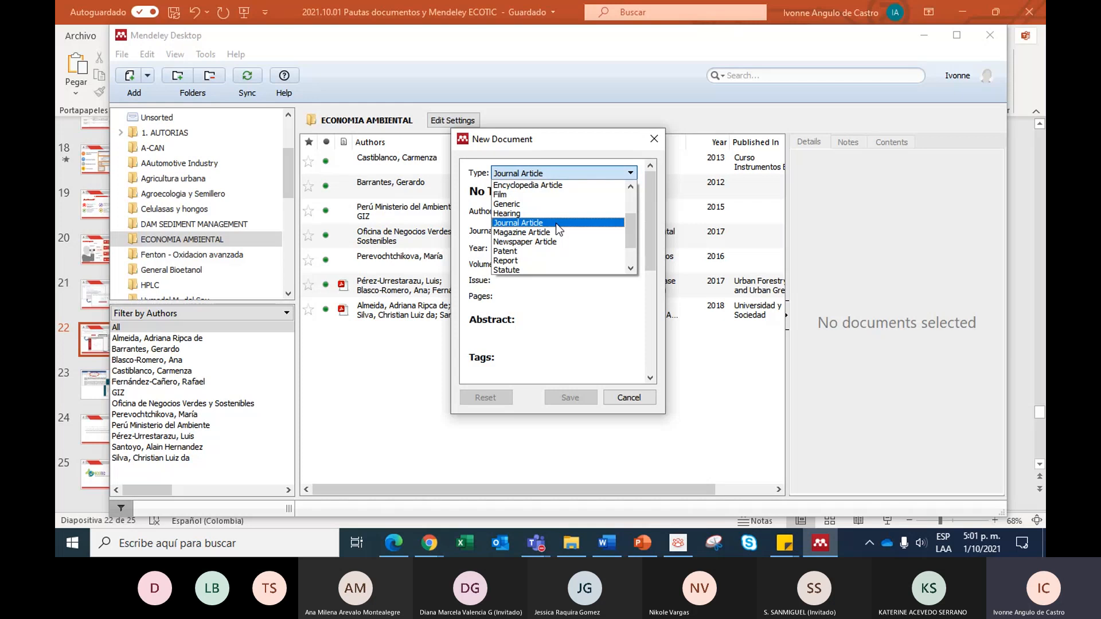
scroll(539, 223, "down", 2)
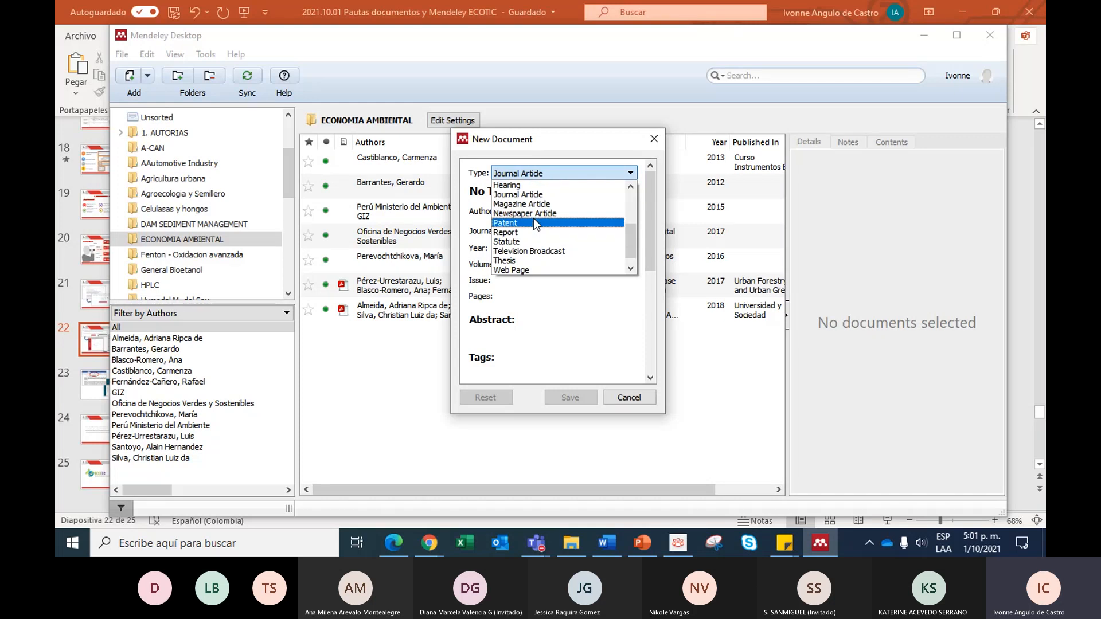
left_click(536, 296)
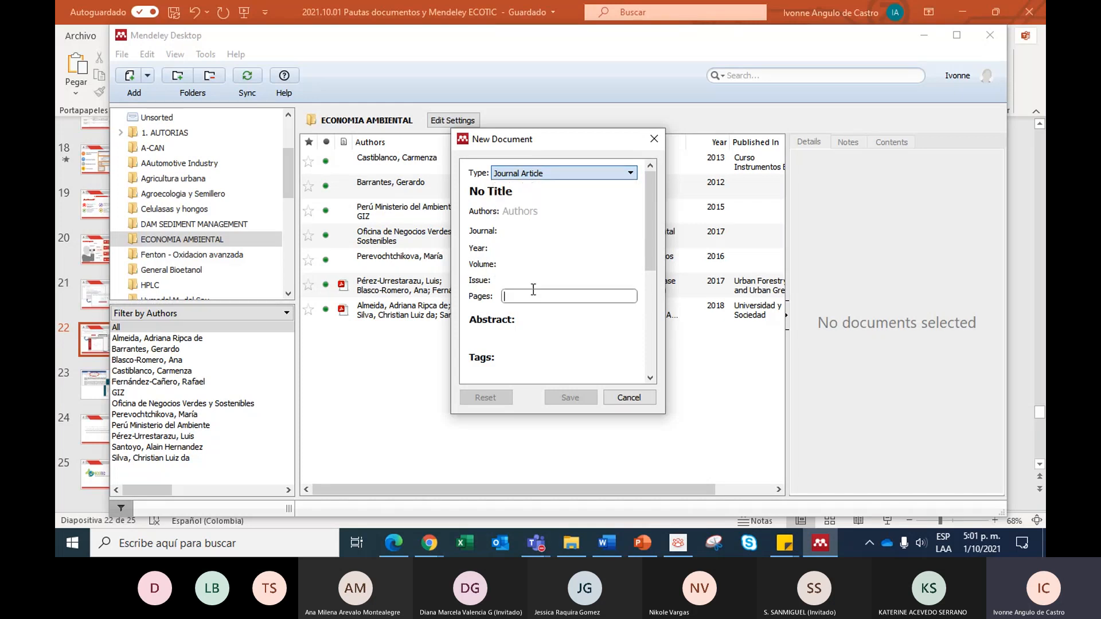
- Examine the title, authors, journal and year fields of the Journal Article entry form
left_click(522, 195)
key("Tab")
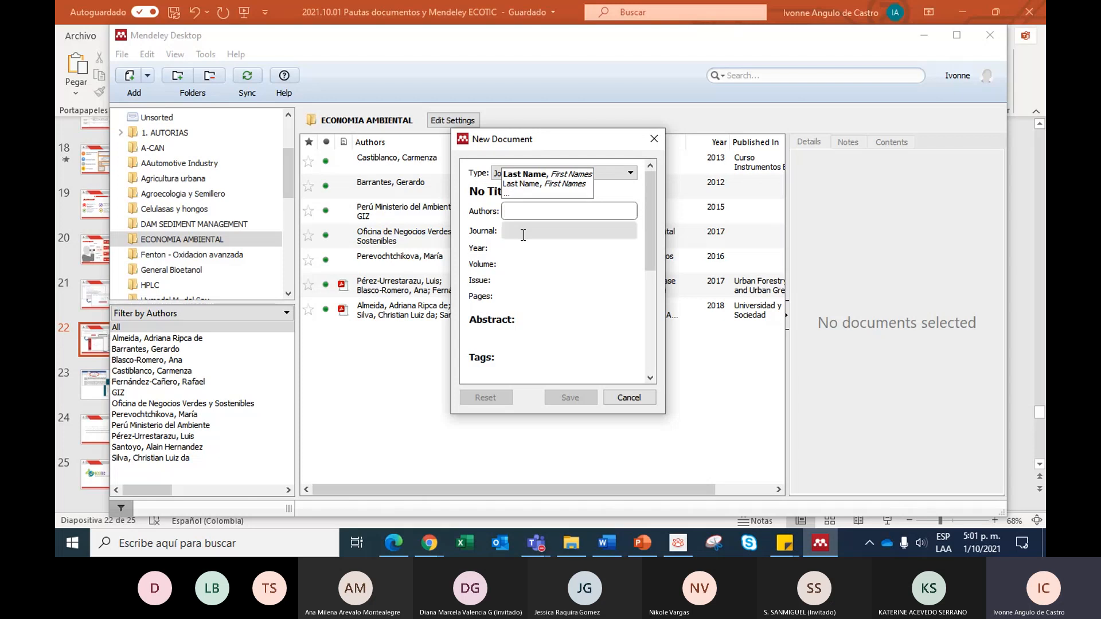
left_click(520, 231)
left_click(515, 251)
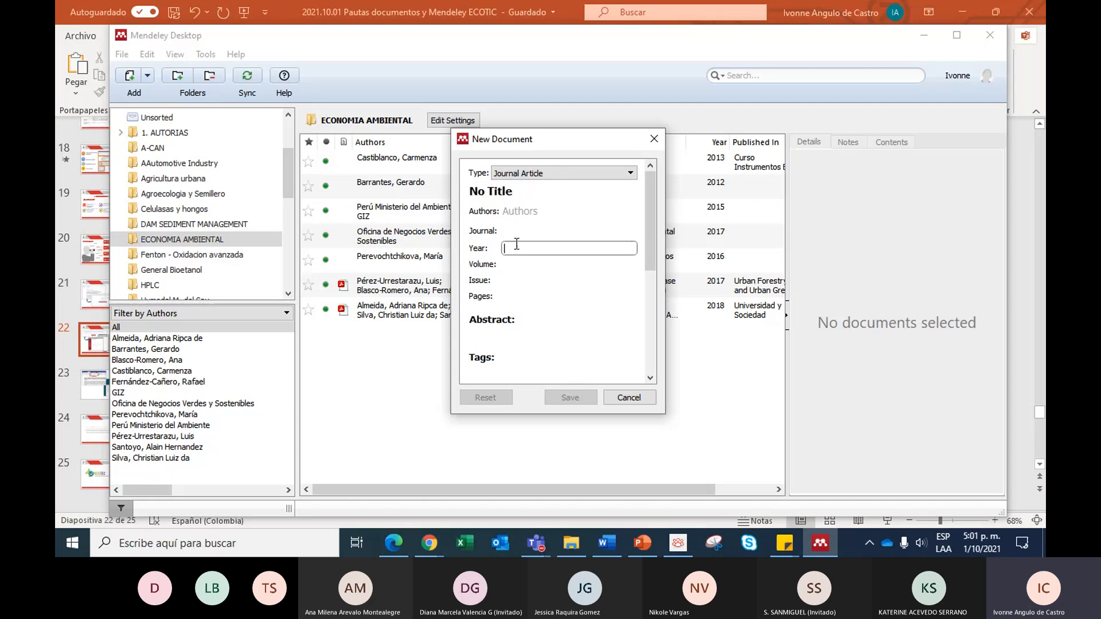
- Set the new entry's type to Working Paper, examine its fields, and discard the entry
left_click(542, 175)
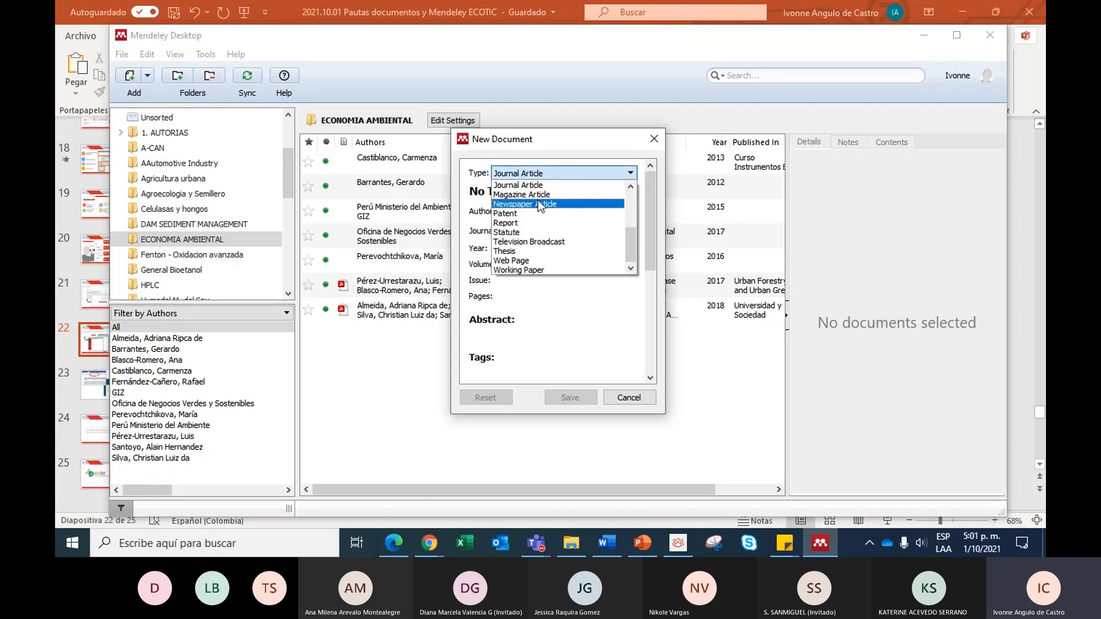
left_click(535, 269)
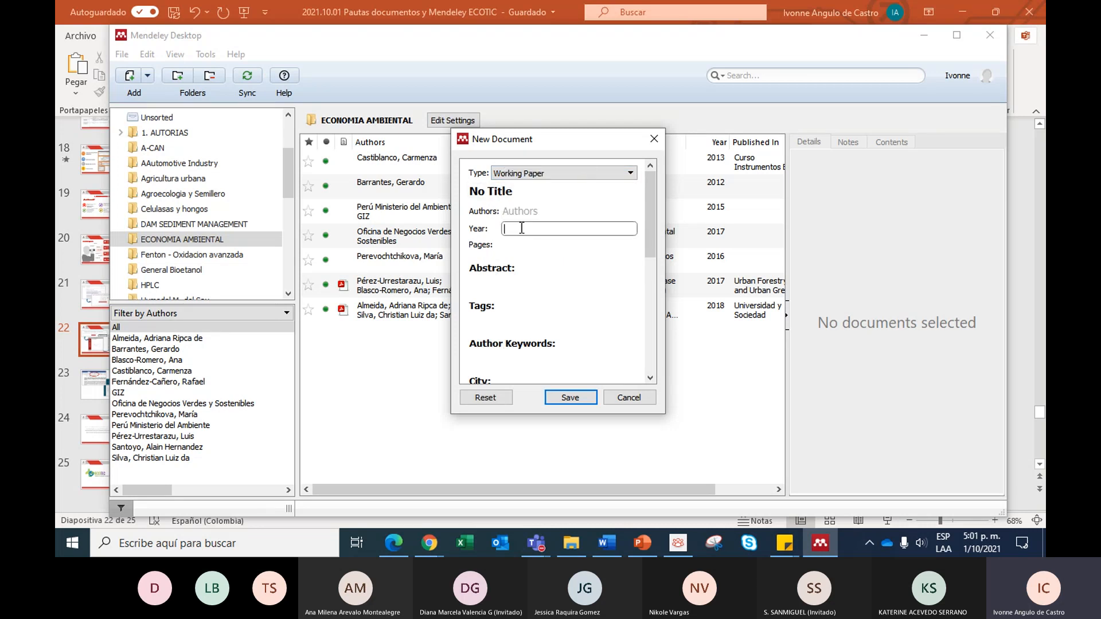
scroll(521, 246, "down", 3)
scroll(521, 250, "down", 3)
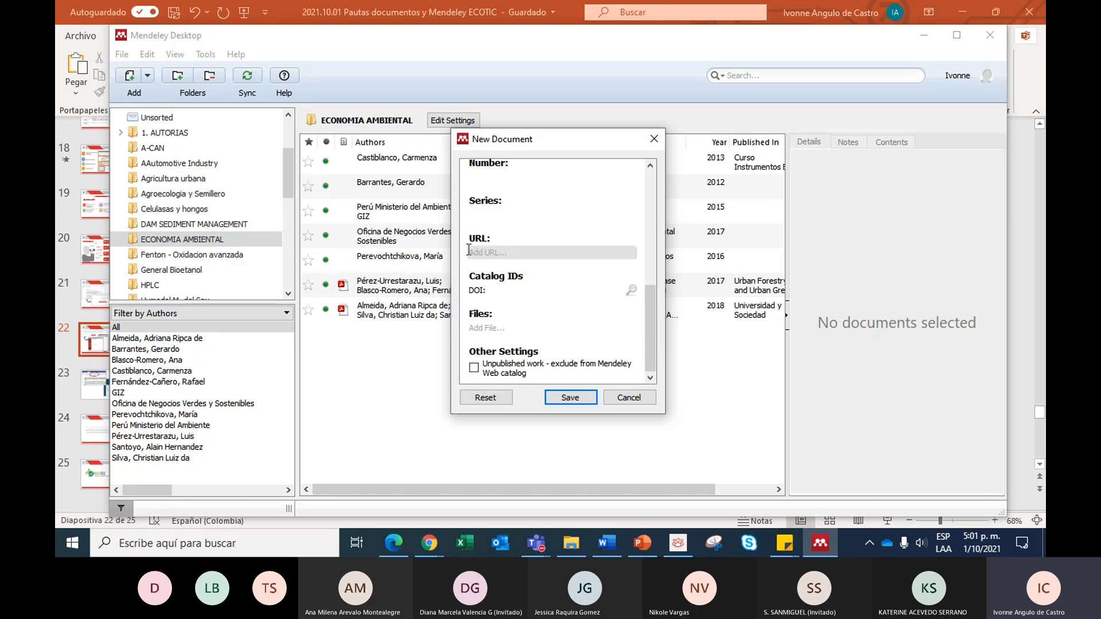
left_click(620, 401)
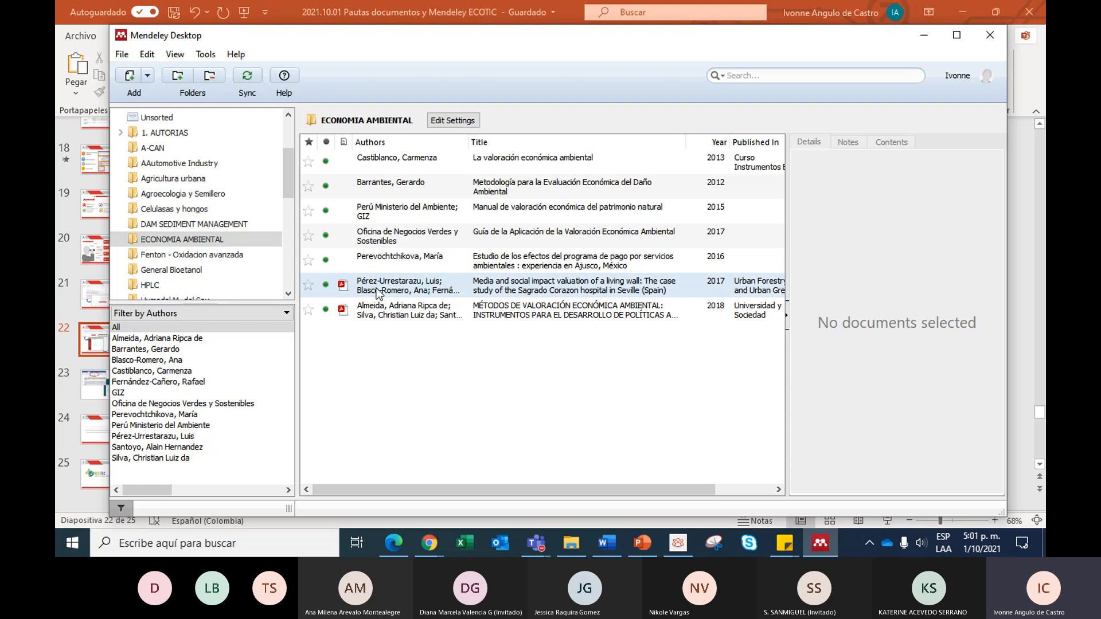
- View the documents in the SSF and Procesos Sep y Purif folders, returning to SSF
scroll(183, 189, "down", 5)
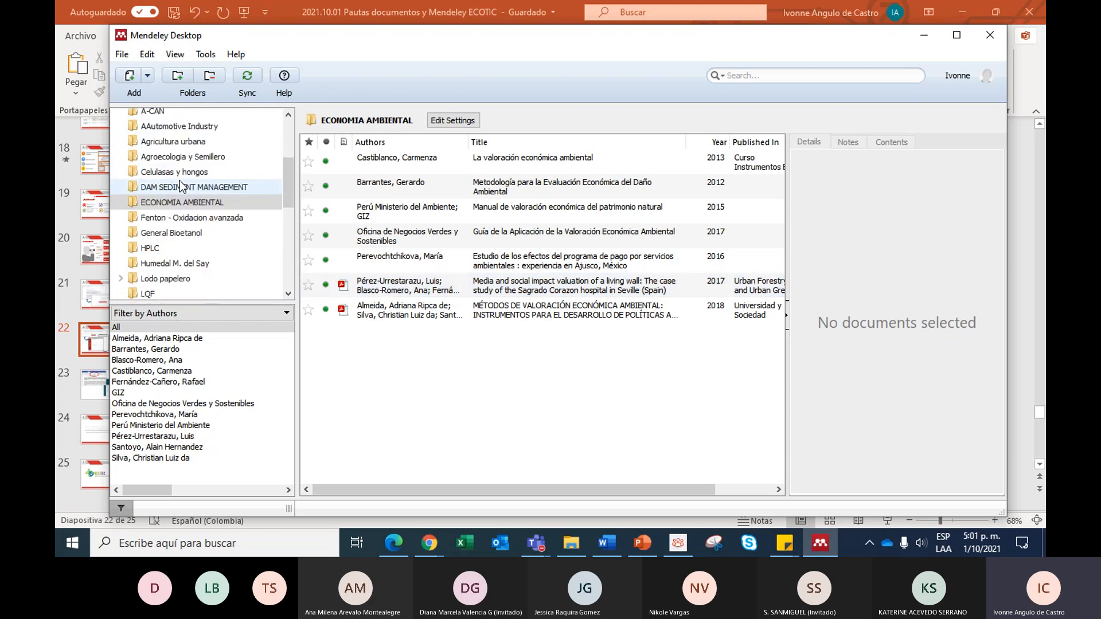
scroll(194, 227, "down", 2)
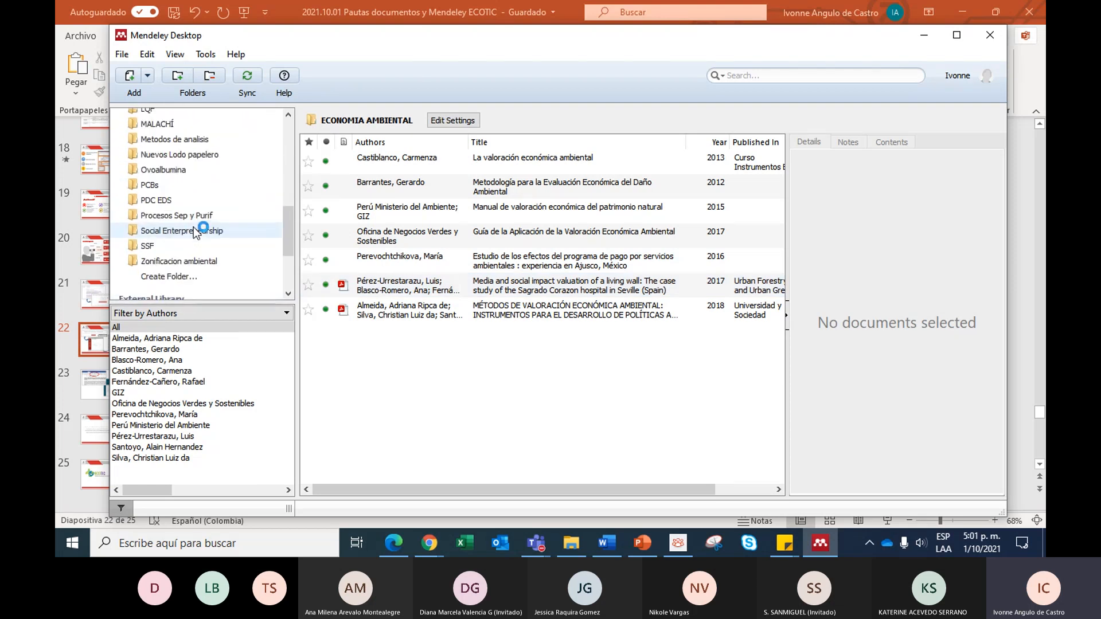
left_click(154, 244)
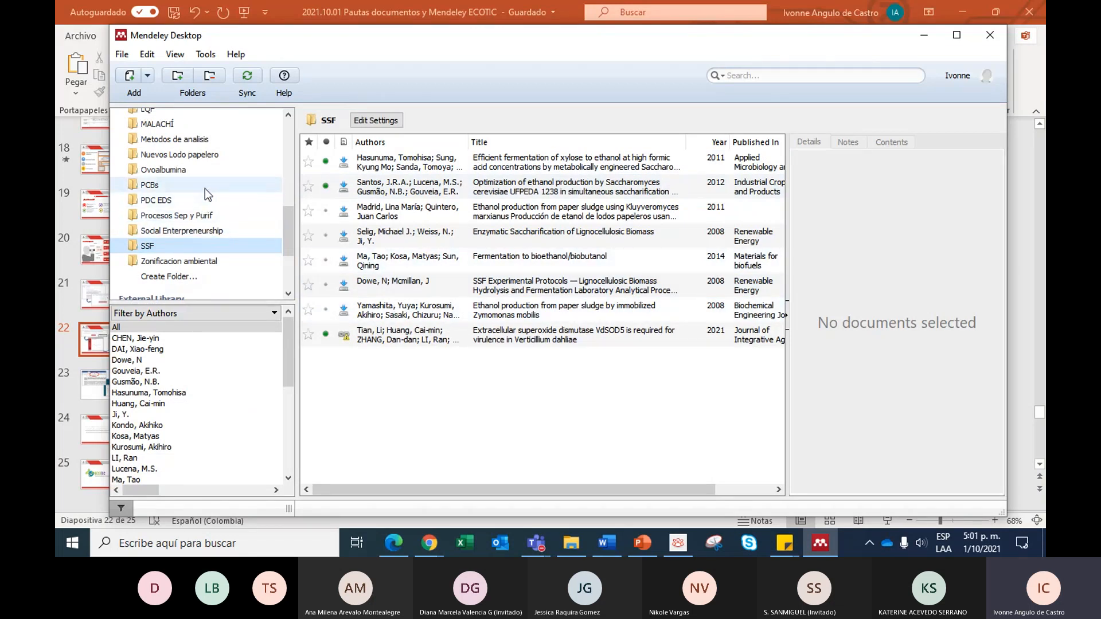
left_click(232, 218)
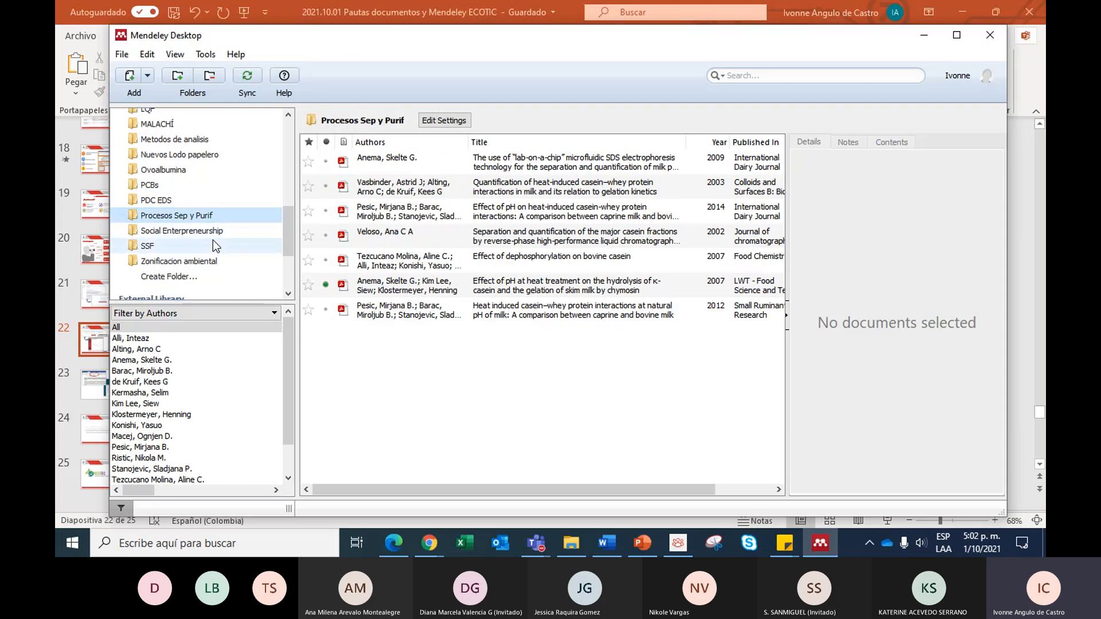
left_click(190, 245)
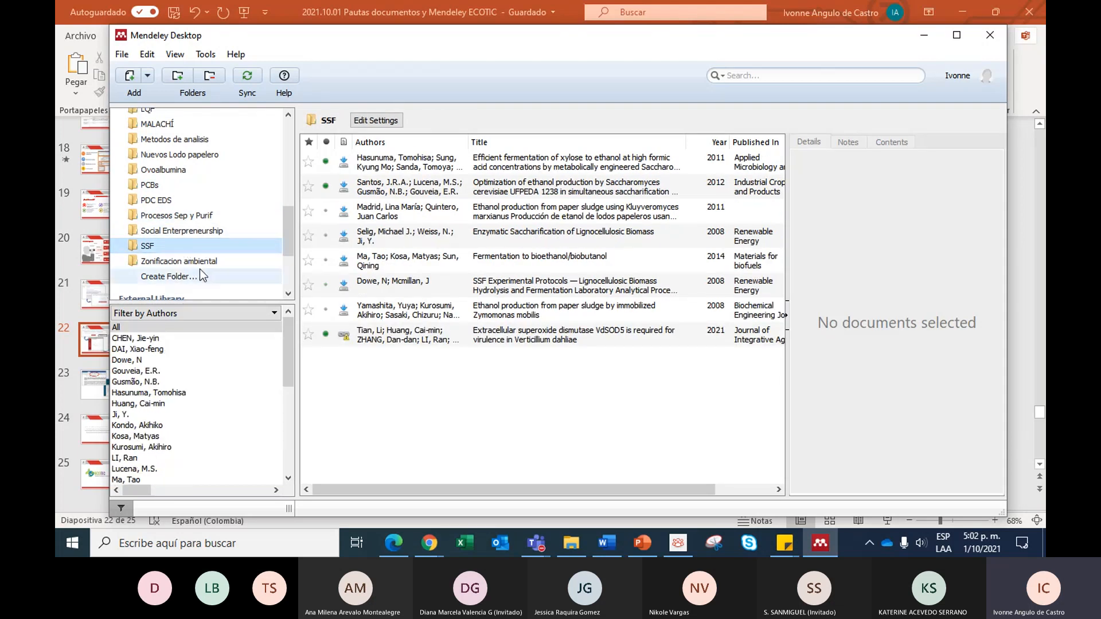
- View an SSF entry and the PDC EDS folder, then open the carboxymethyl cellulose electrosynthesis PDF from Ovoalbumina and examine its highlighted passages
left_click(387, 235)
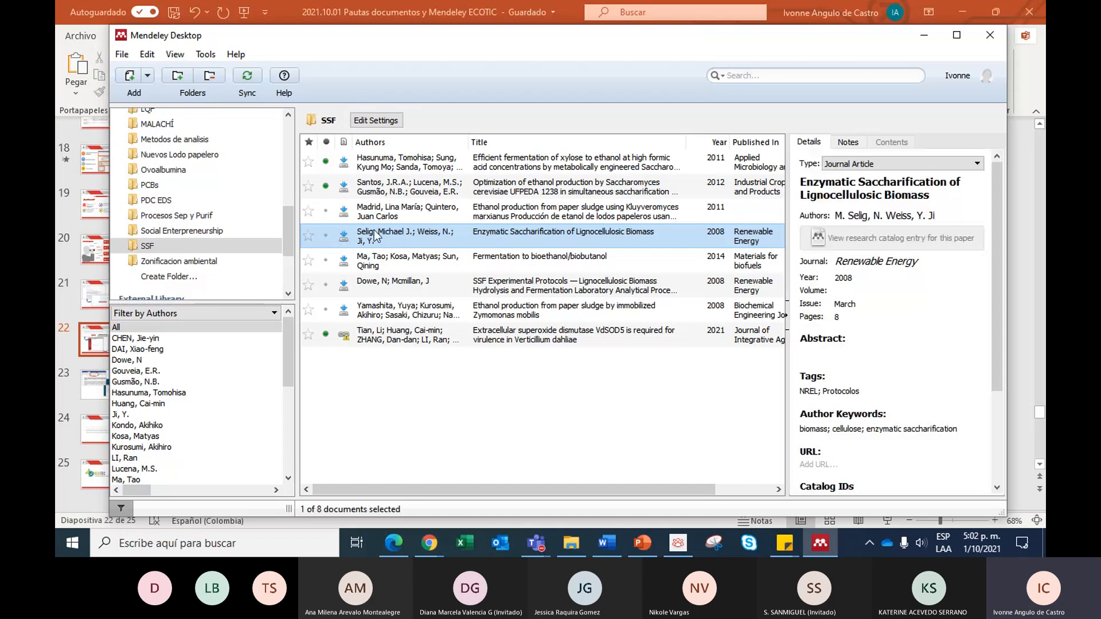
left_click(229, 199)
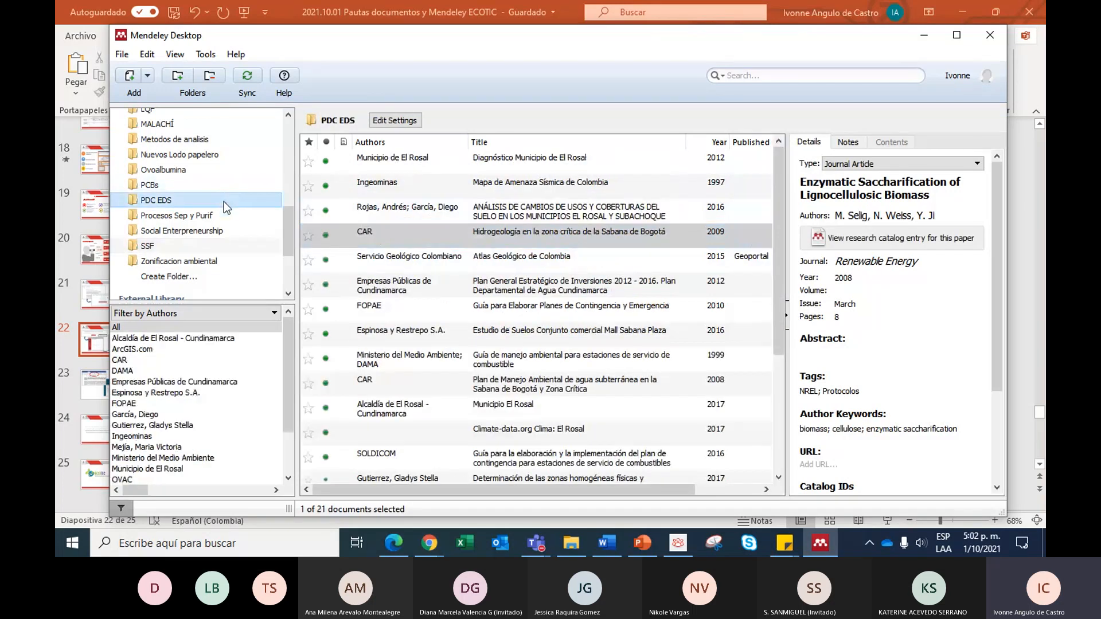
left_click(195, 170)
double_click(372, 186)
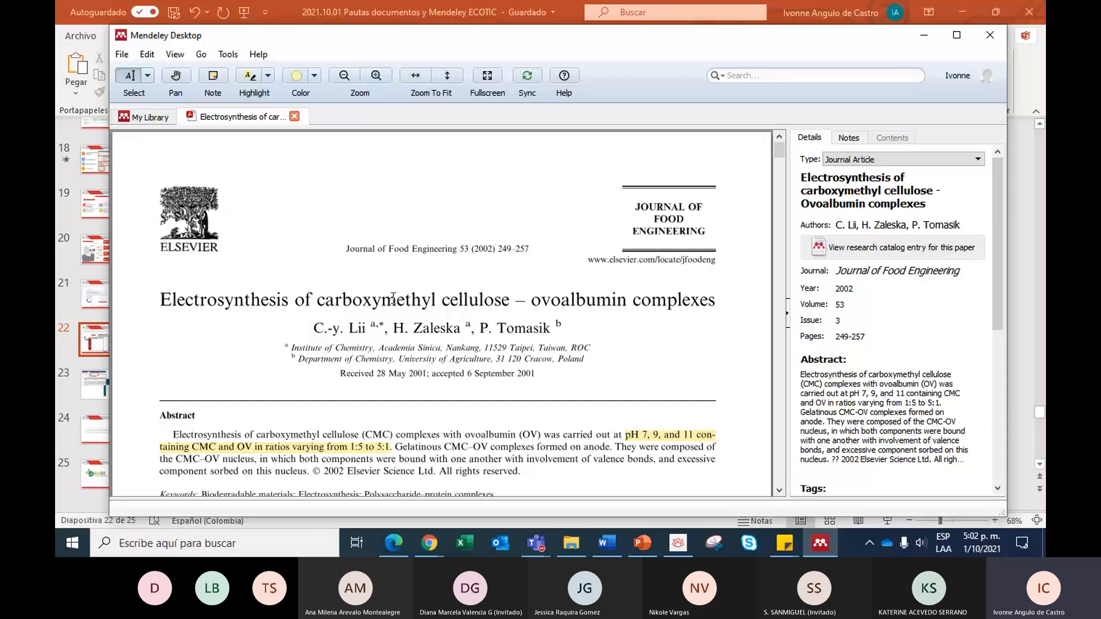
scroll(459, 270, "down", 1)
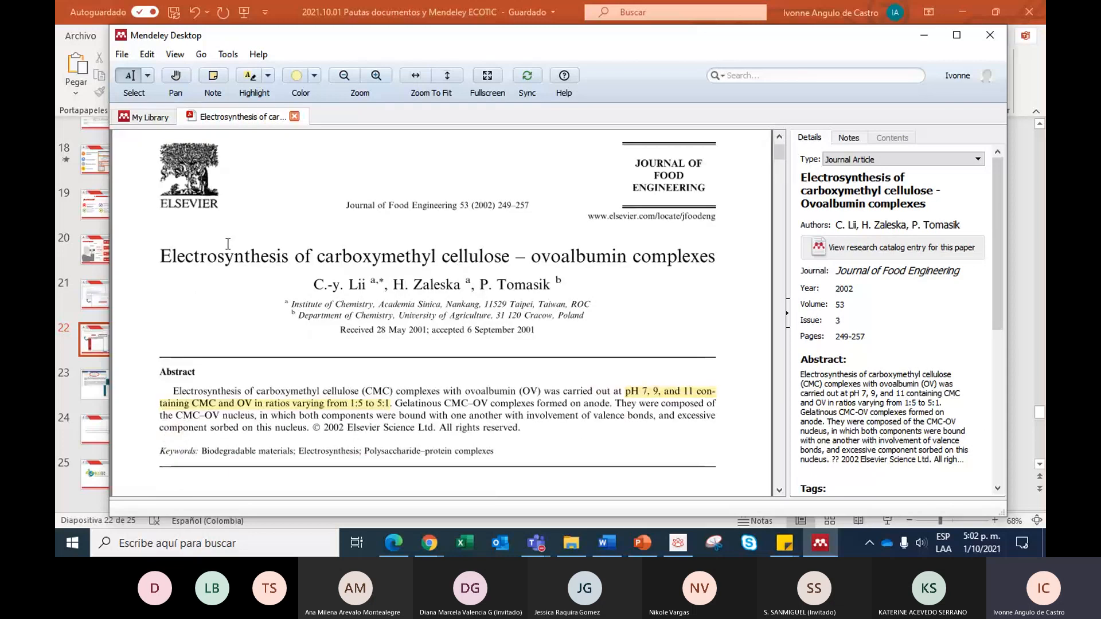
scroll(228, 244, "down", 3)
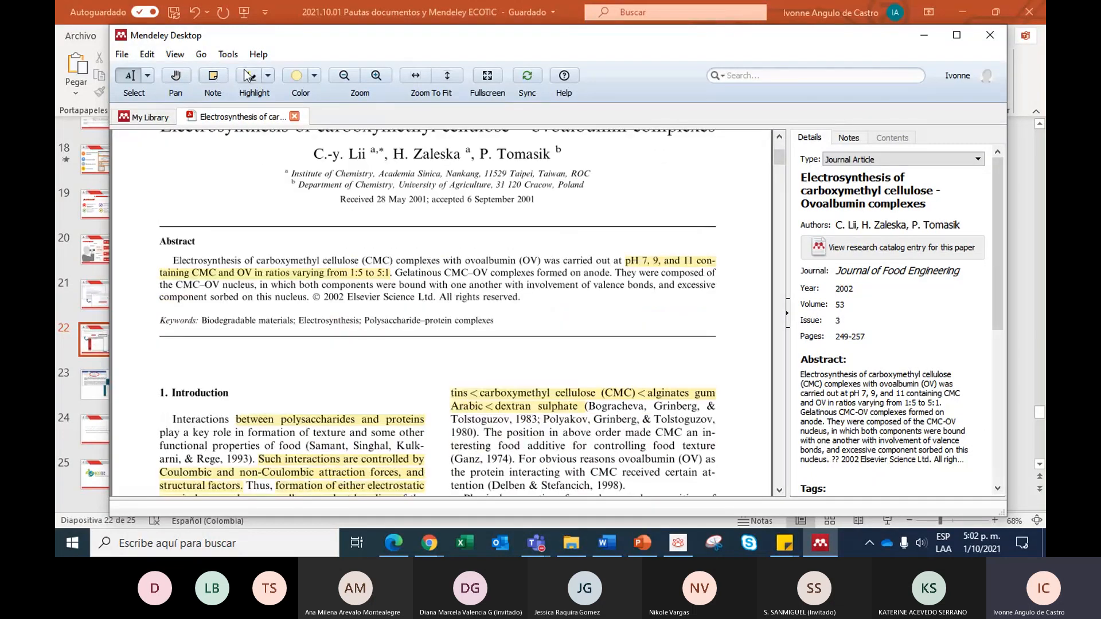
- Activate the Note tool, examine the article's pages and its general notes area, and close the PDF
left_click(213, 76)
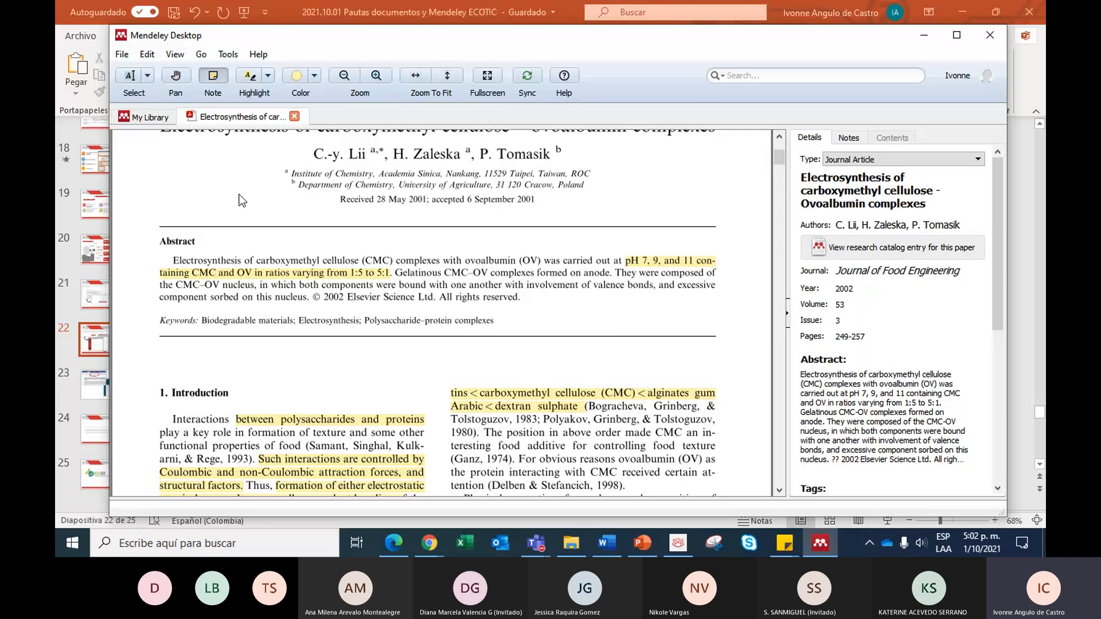
scroll(541, 321, "down", 5)
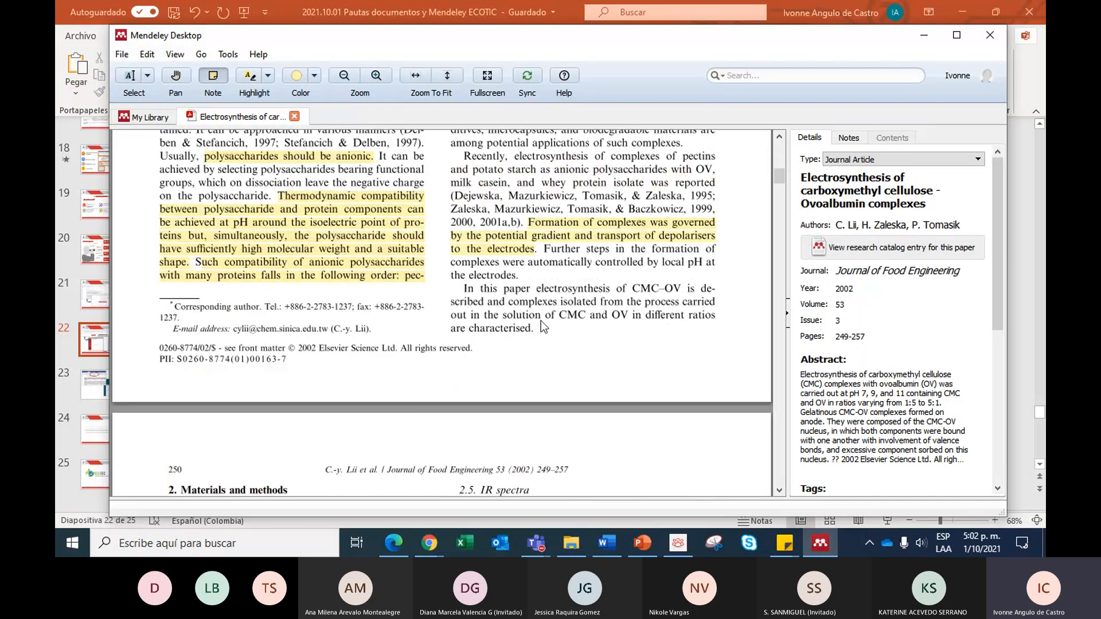
scroll(542, 321, "down", 3)
left_click(849, 137)
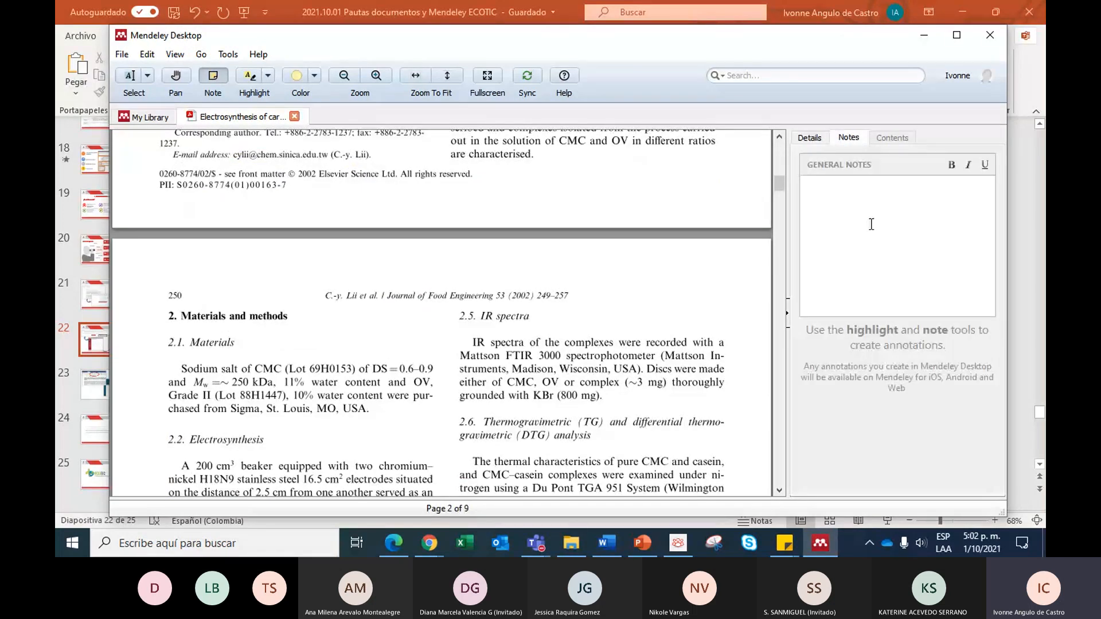
left_click(843, 203)
scroll(373, 342, "down", 5)
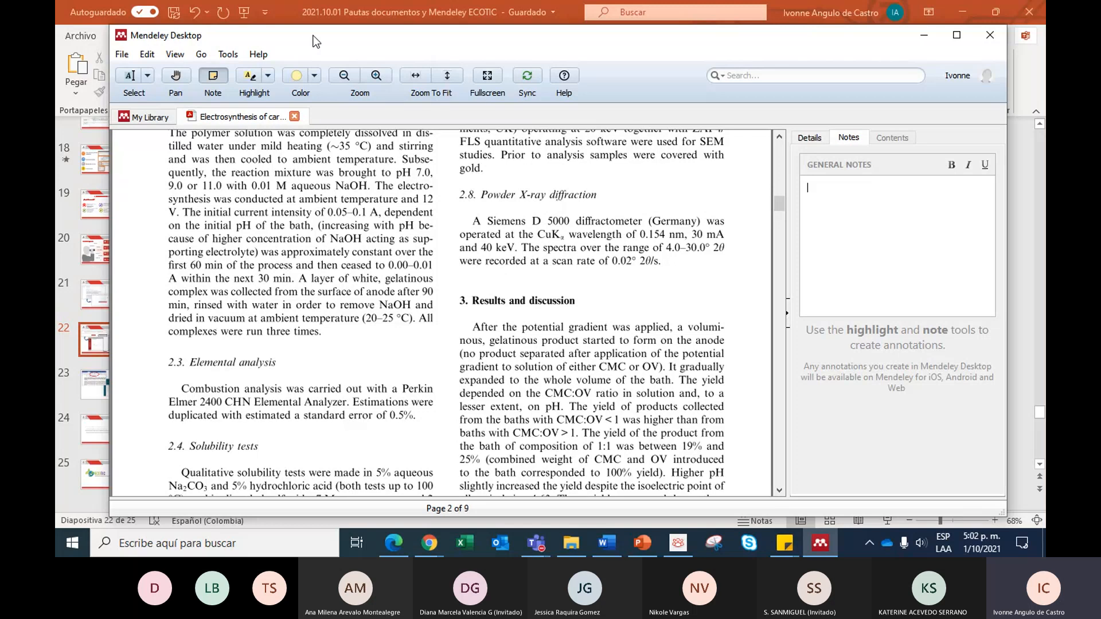
left_click(294, 117)
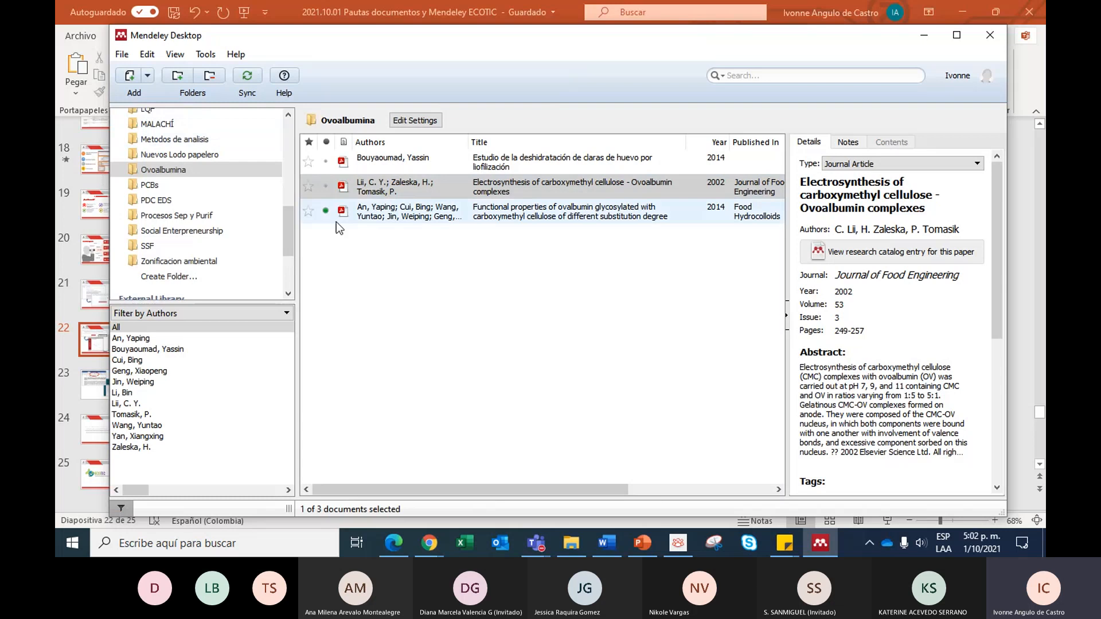
- Switch to File Explorer, look through the Descargas, Lecturas and Curso ONUDI folders, and return to Mendeley Desktop
left_click(572, 545)
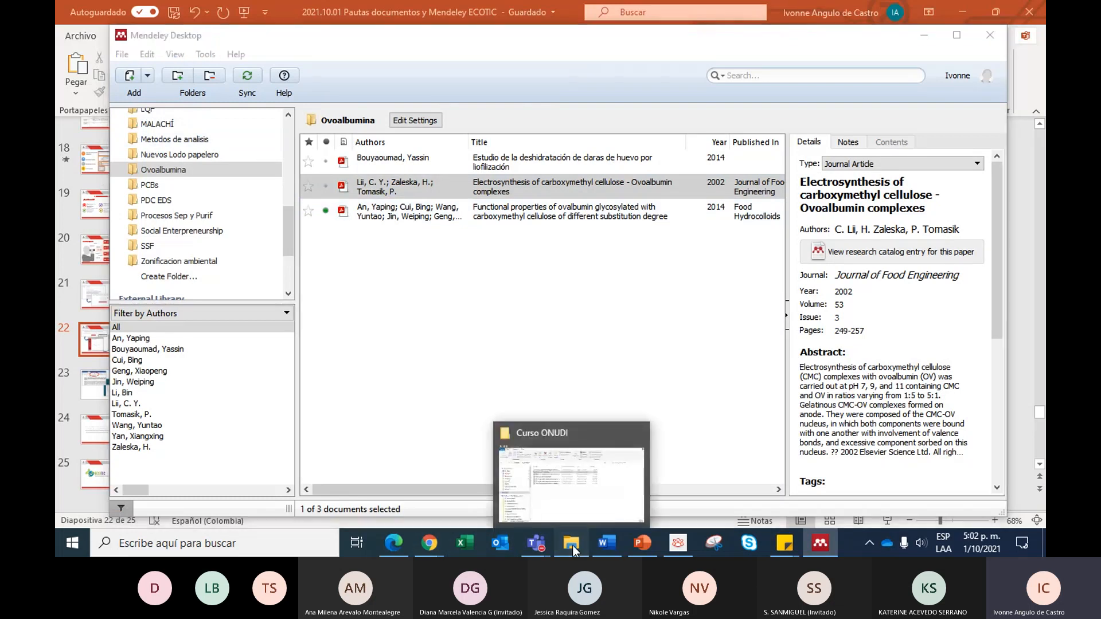
left_click(478, 414)
left_click(107, 194)
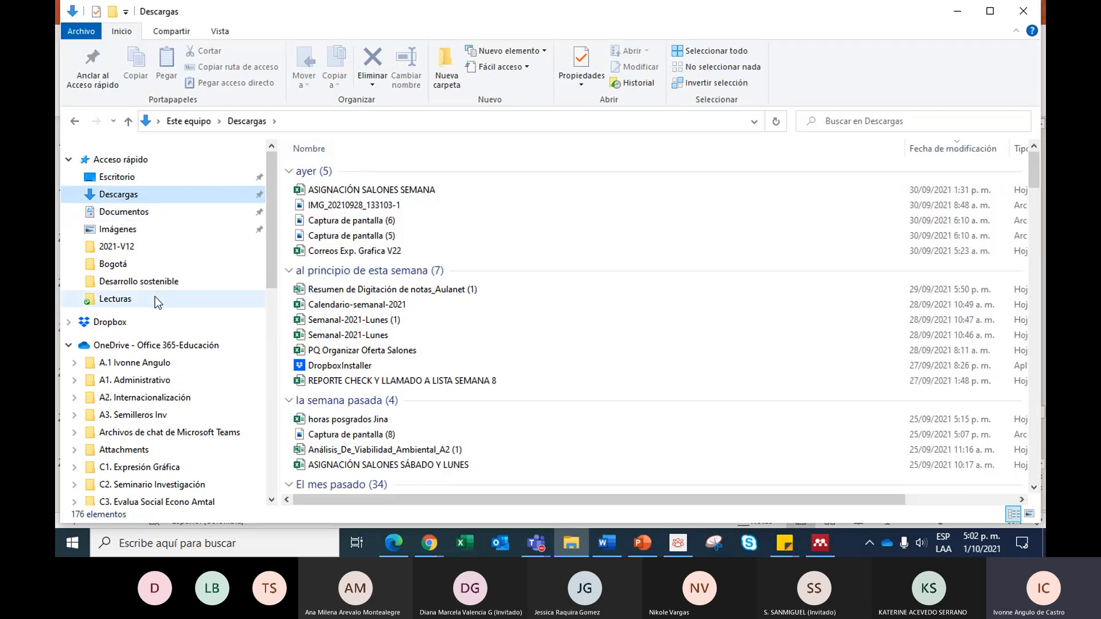
left_click(73, 121)
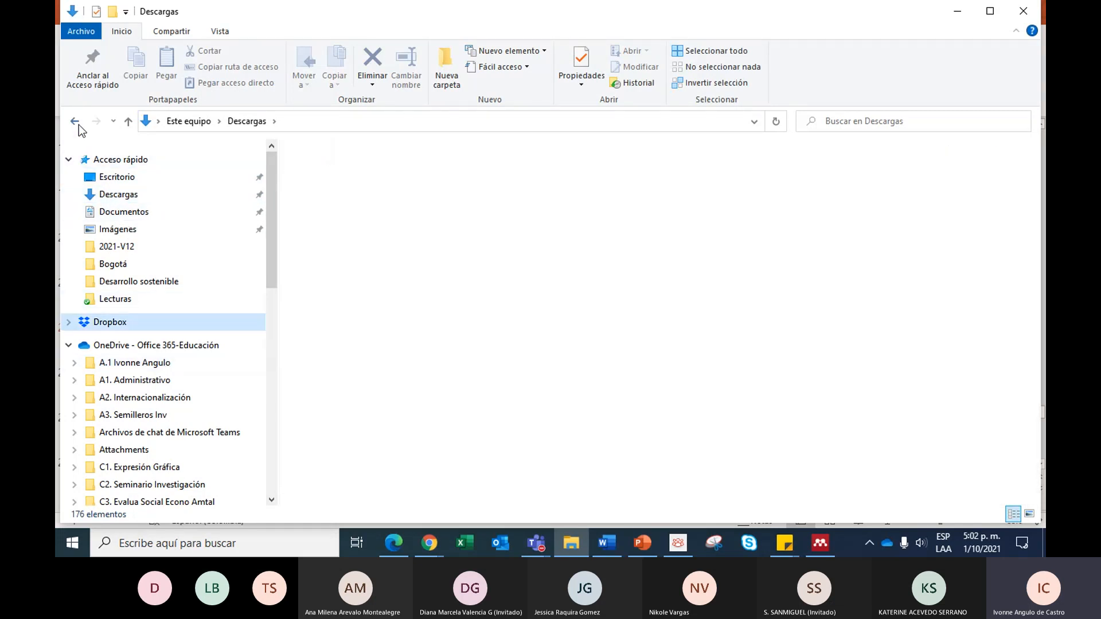
left_click(166, 302)
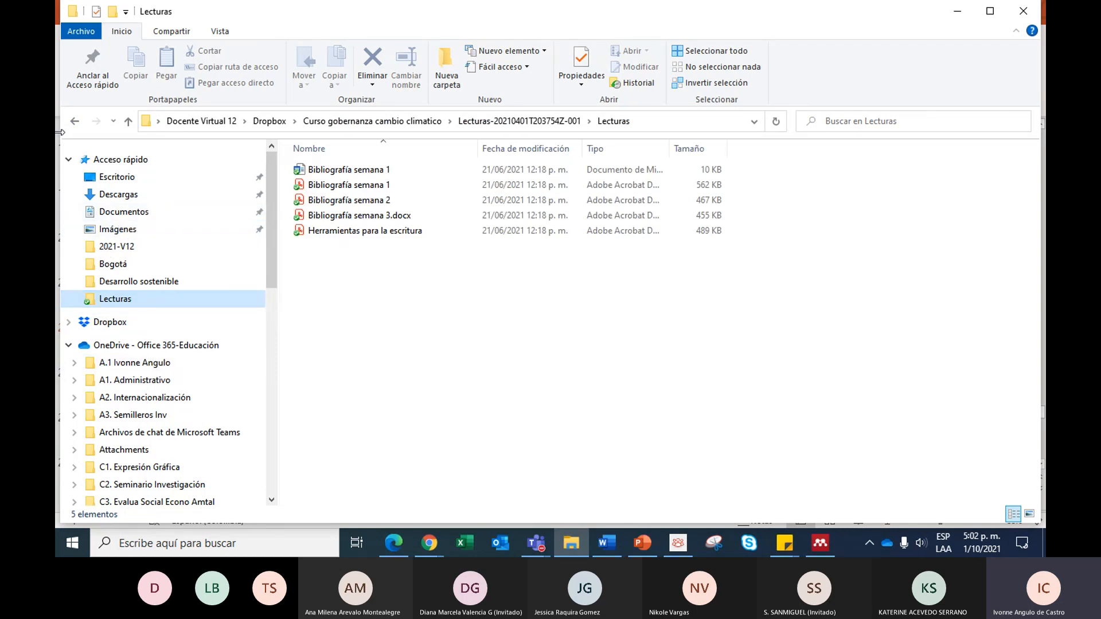
left_click(73, 121)
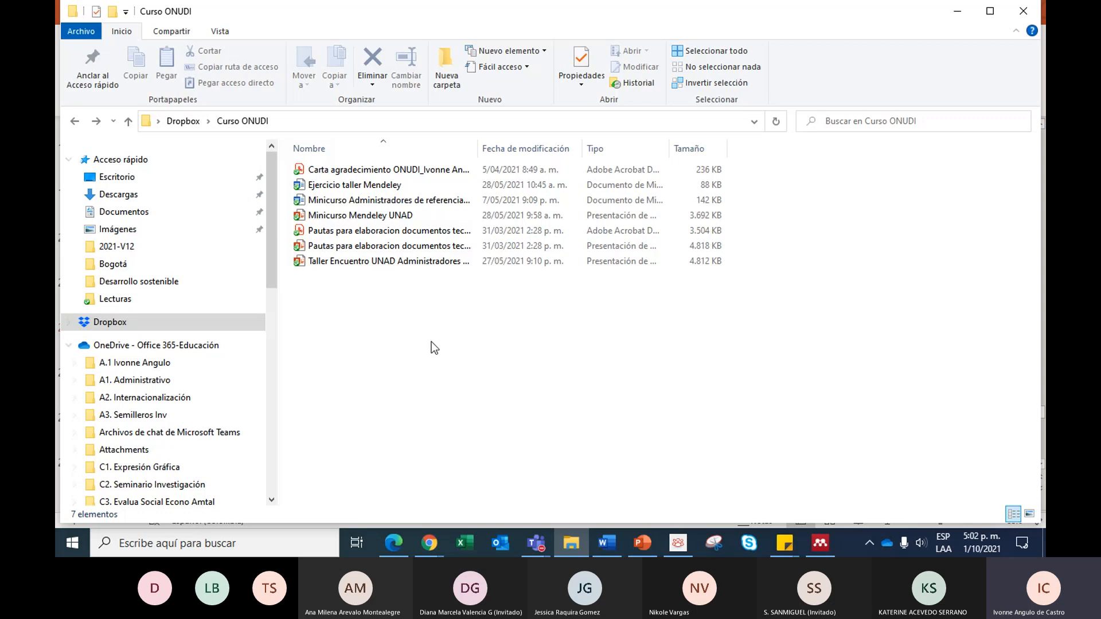
key("alt+Tab")
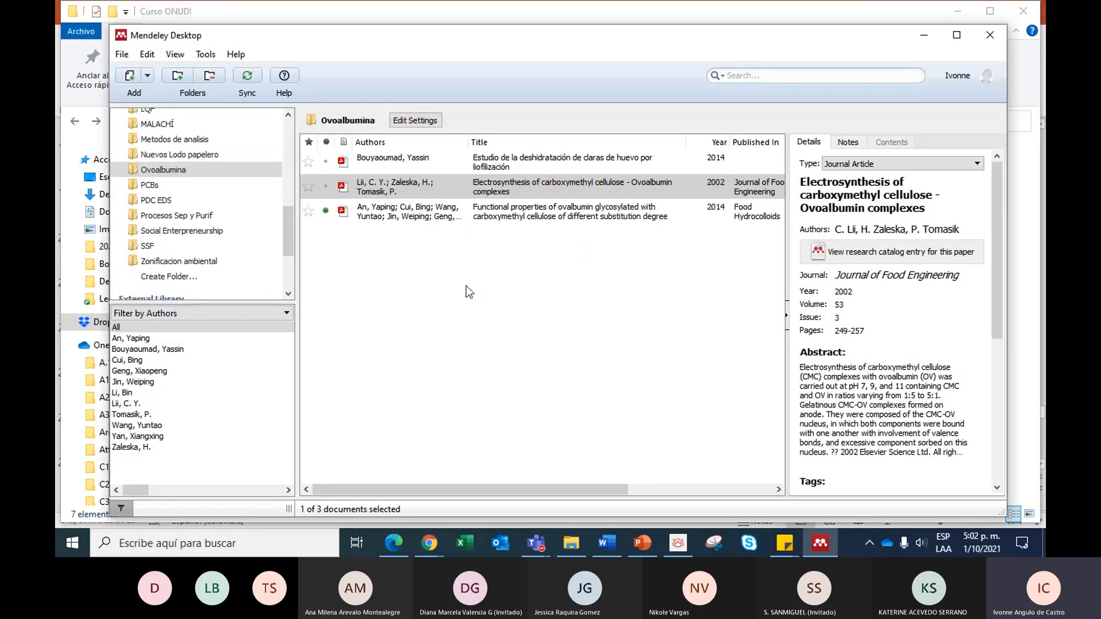
- Examine the electrosynthesis article's catalog IDs, attached file and author name format in its details, and deselect the article
scroll(864, 338, "down", 8)
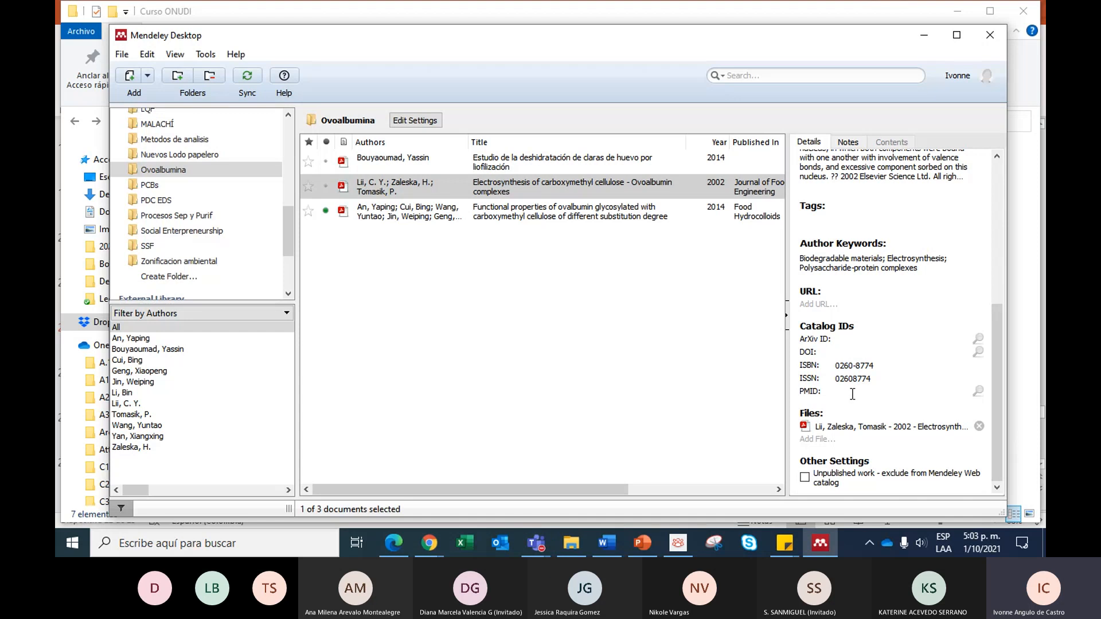
scroll(856, 306, "up", 5)
scroll(803, 272, "up", 3)
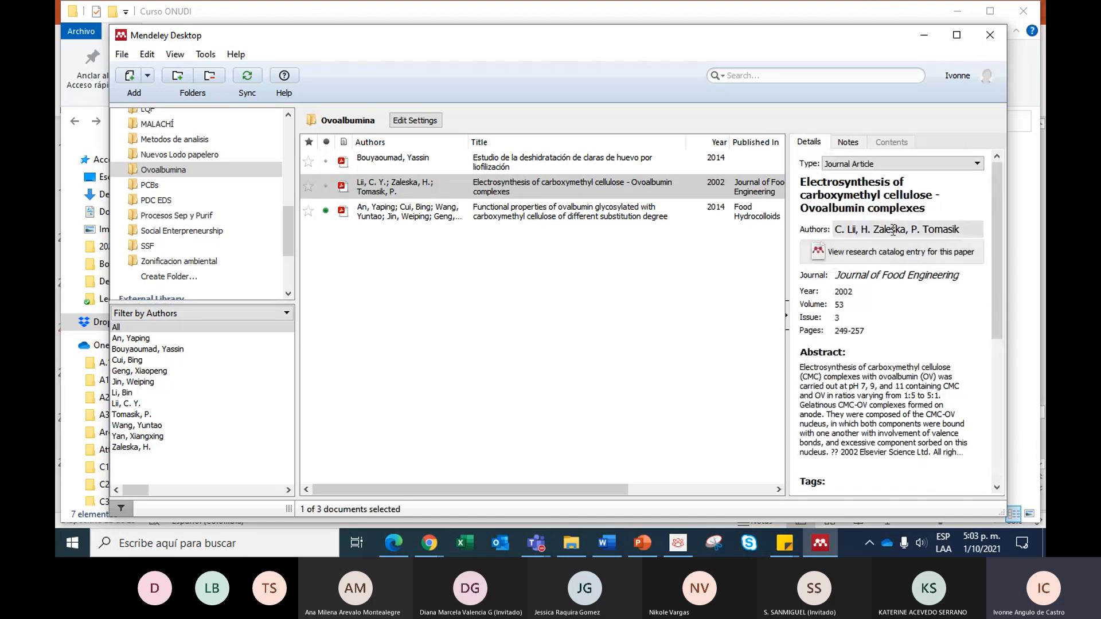
left_click(892, 229)
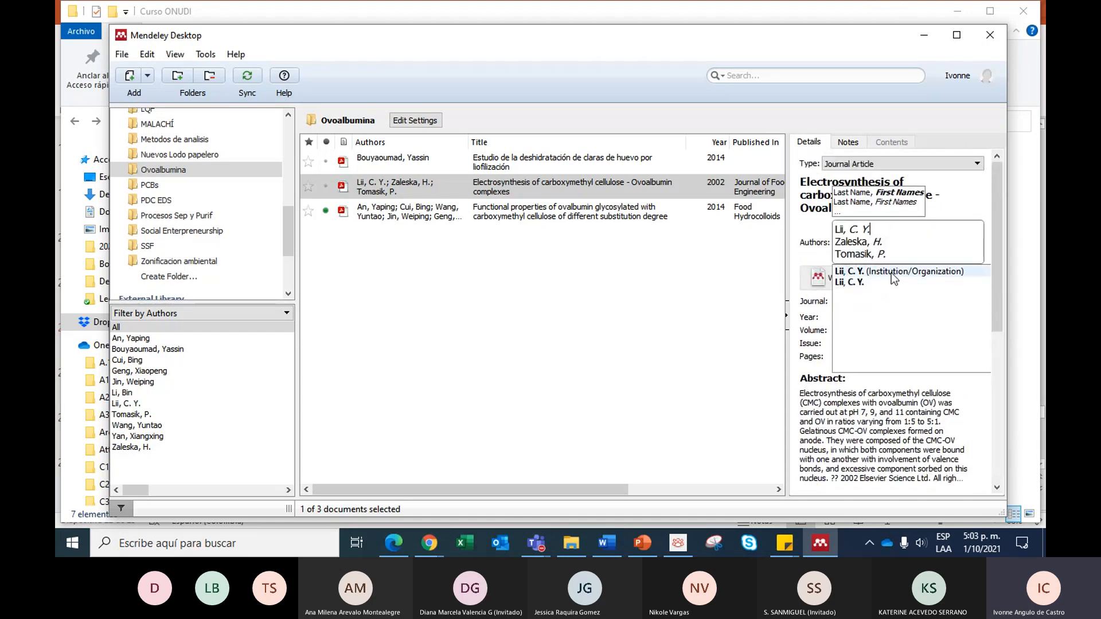
left_click(869, 284)
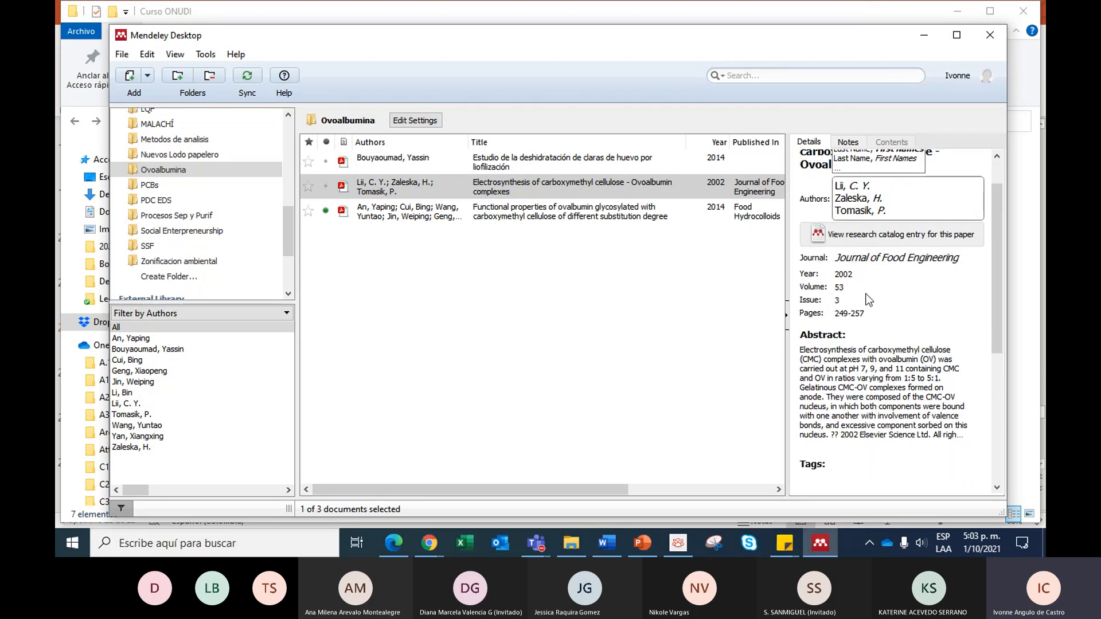
scroll(868, 300, "down", 5)
left_click(693, 319)
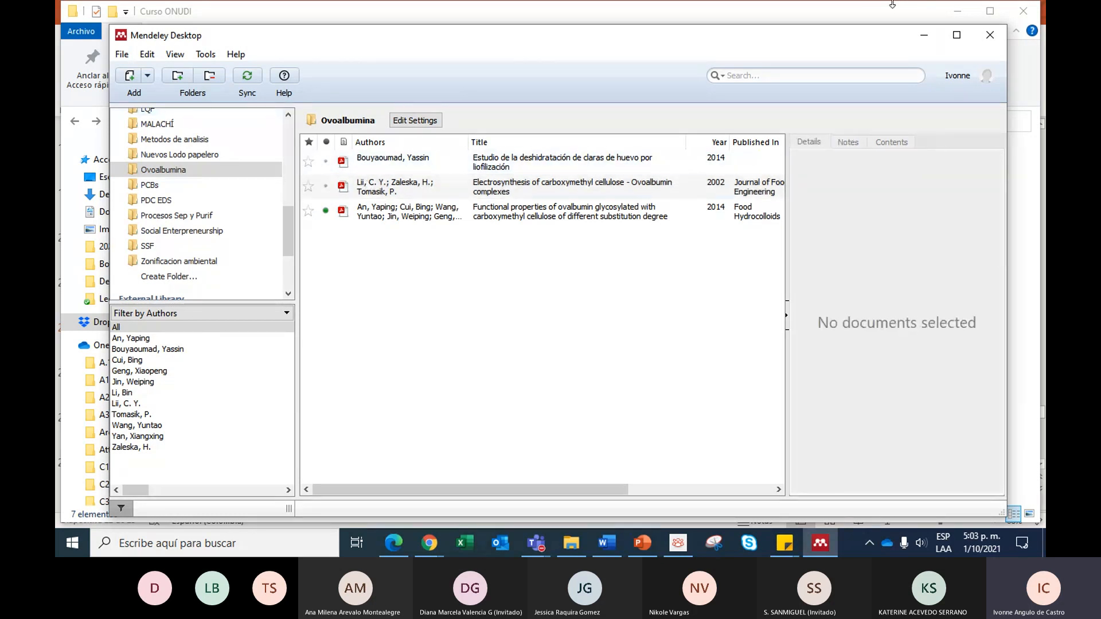
- Switch to the Ejercicio taller Mendeley document in Word, show the Mendeley citation tools, and dismiss the Dropbox pop-up
left_click(925, 36)
left_click(602, 531)
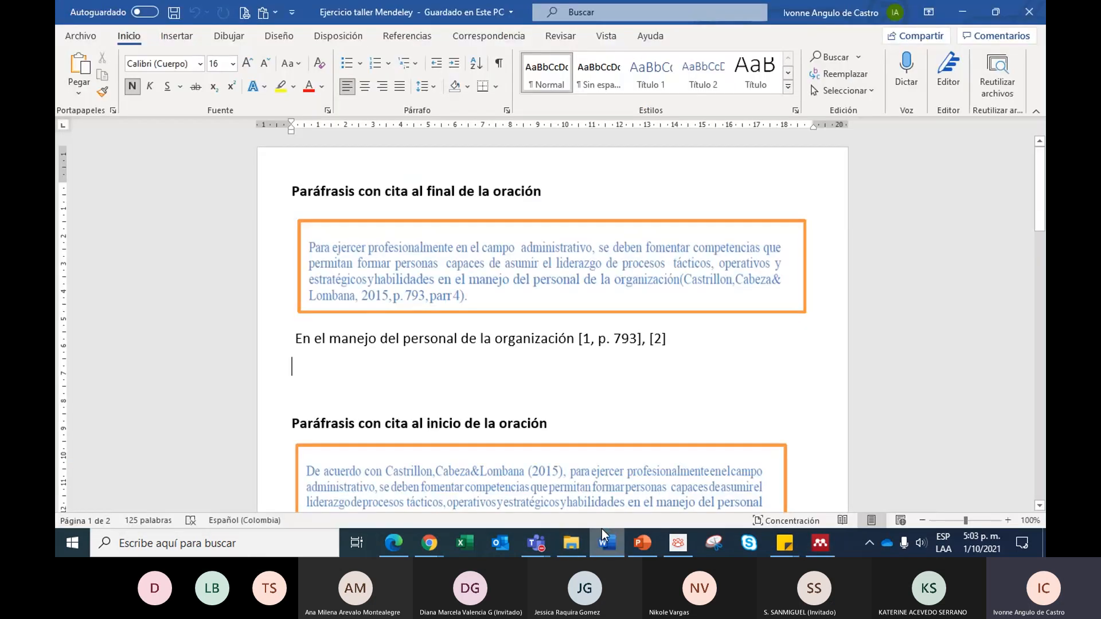
left_click(393, 39)
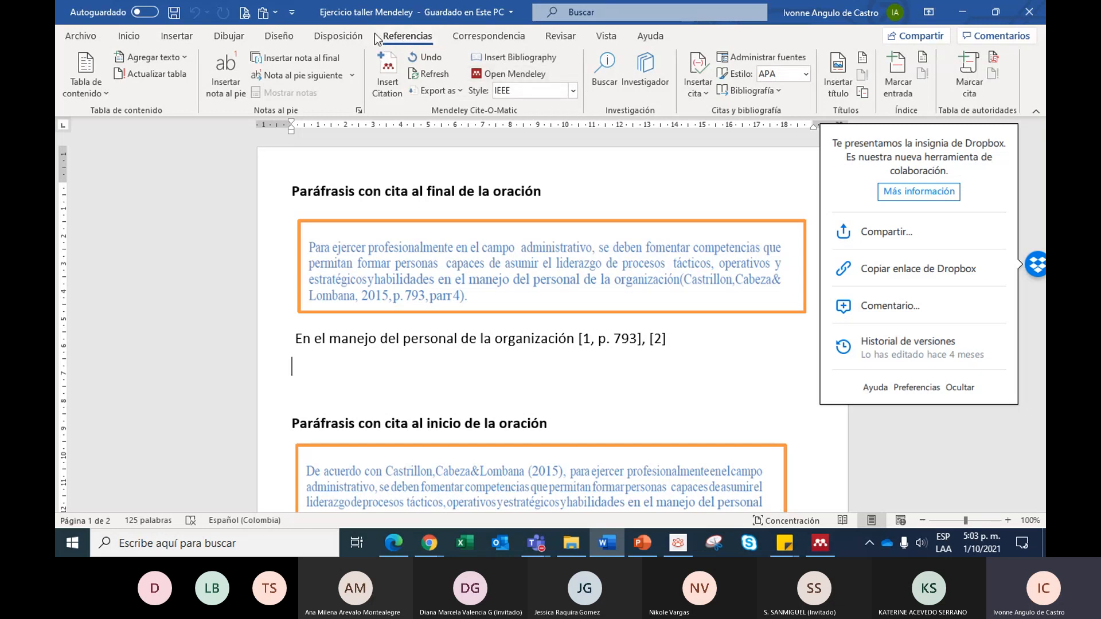
left_click(960, 388)
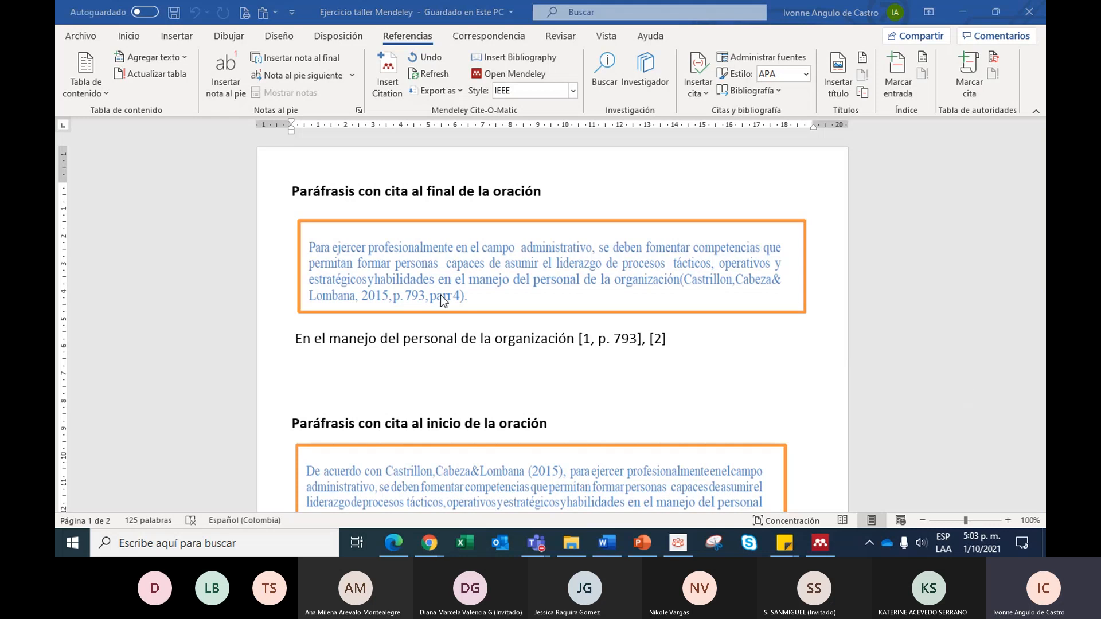
scroll(420, 212, "up", 1)
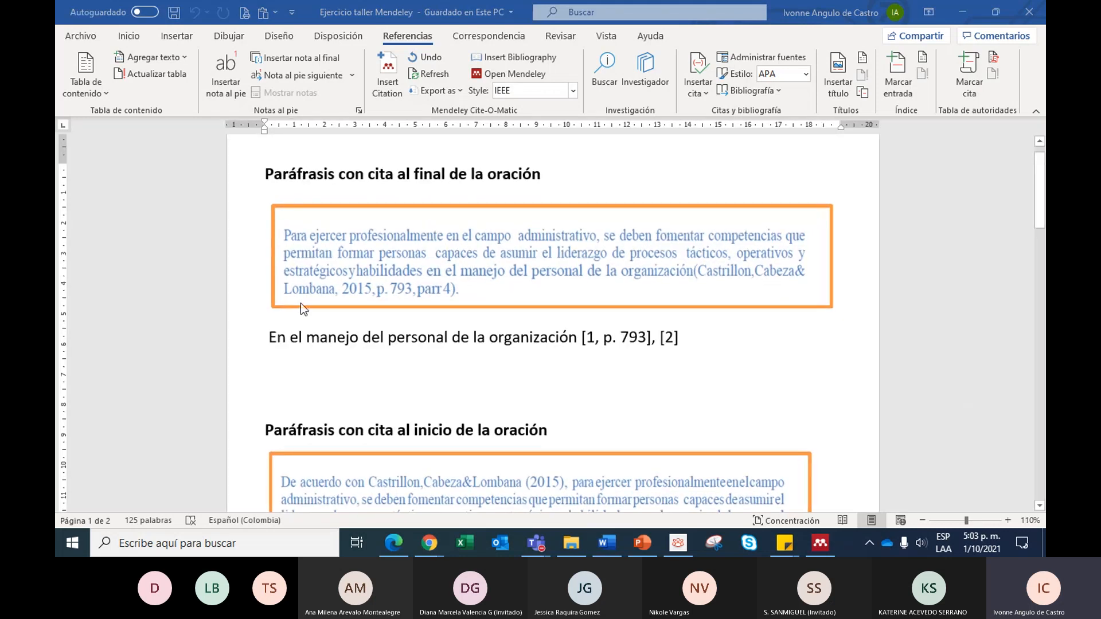
- Select the citation after "organización" and set the Mendeley citation style to American Sociological Association 6th edition
left_click(292, 373)
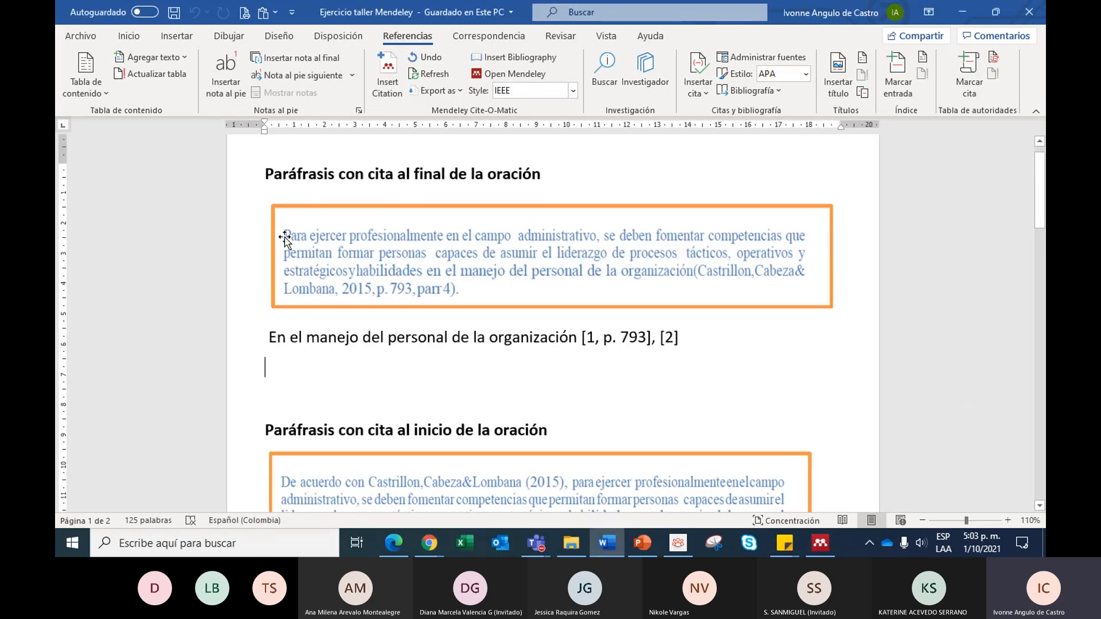
left_click(593, 338)
left_click_drag(578, 337, 686, 333)
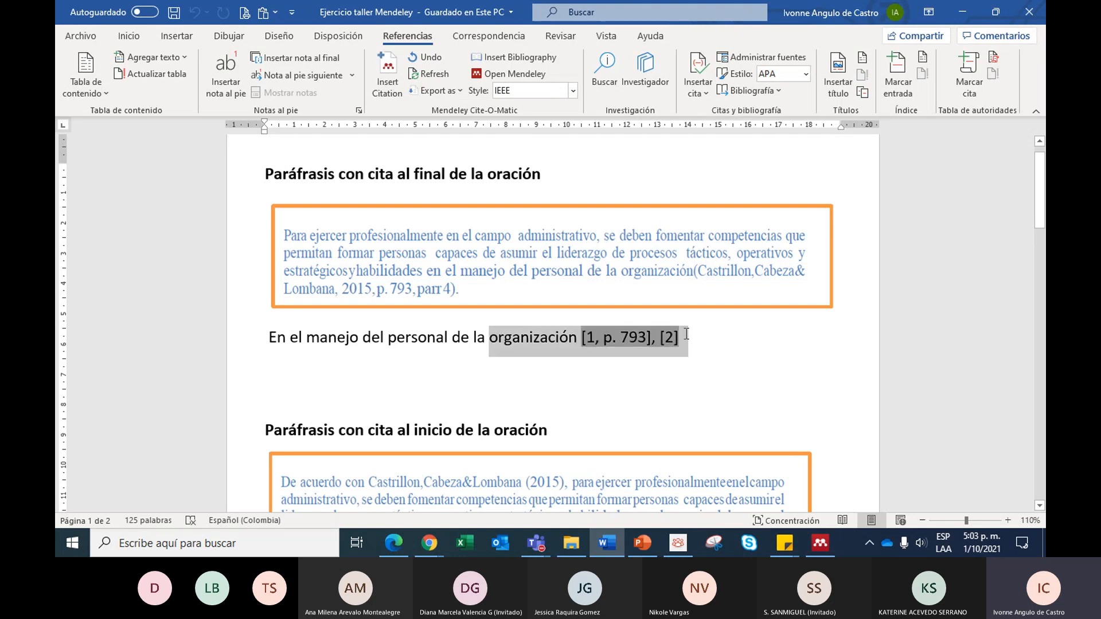
left_click(573, 90)
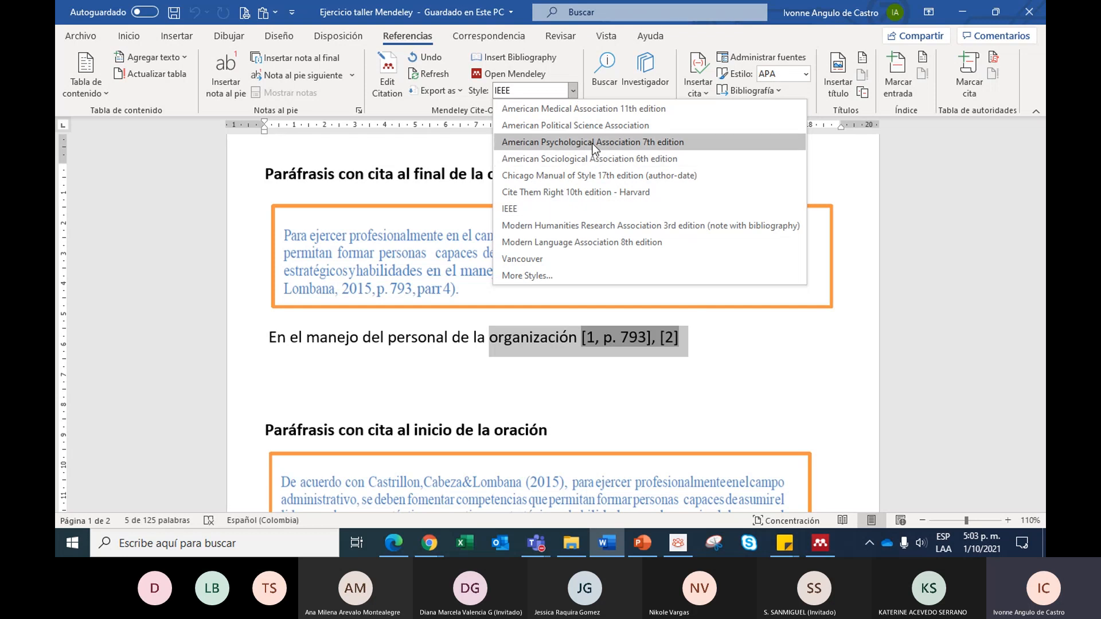
left_click(597, 158)
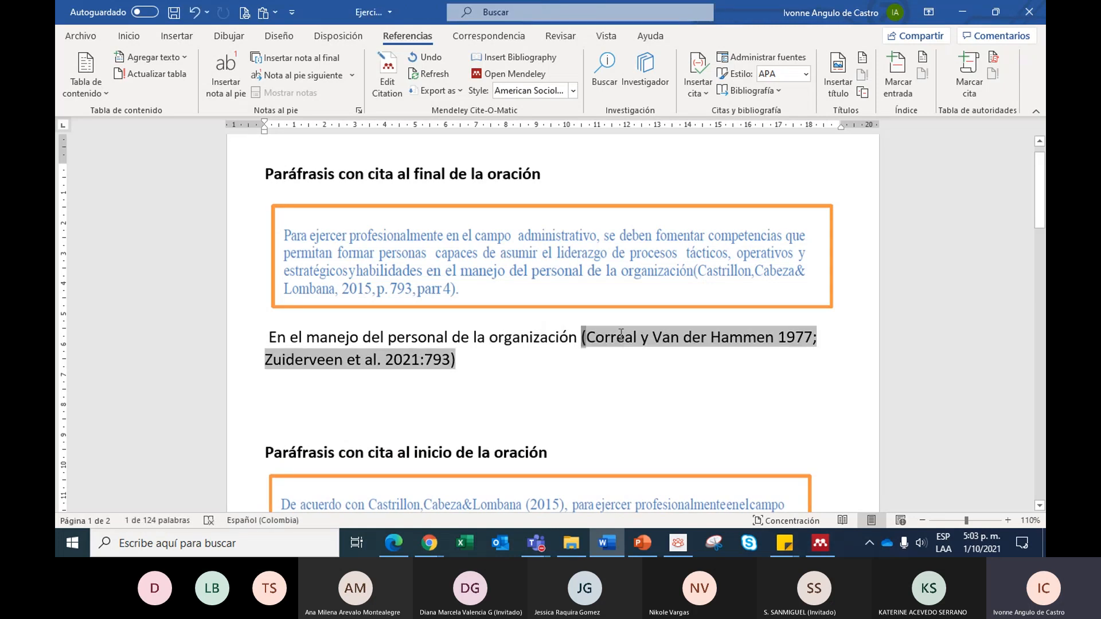
- Delete the citation at the end of the "En el manejo del personal de la organización" sentence and enter "...." in its place
key("Left")
key("ctrl+shift+Down")
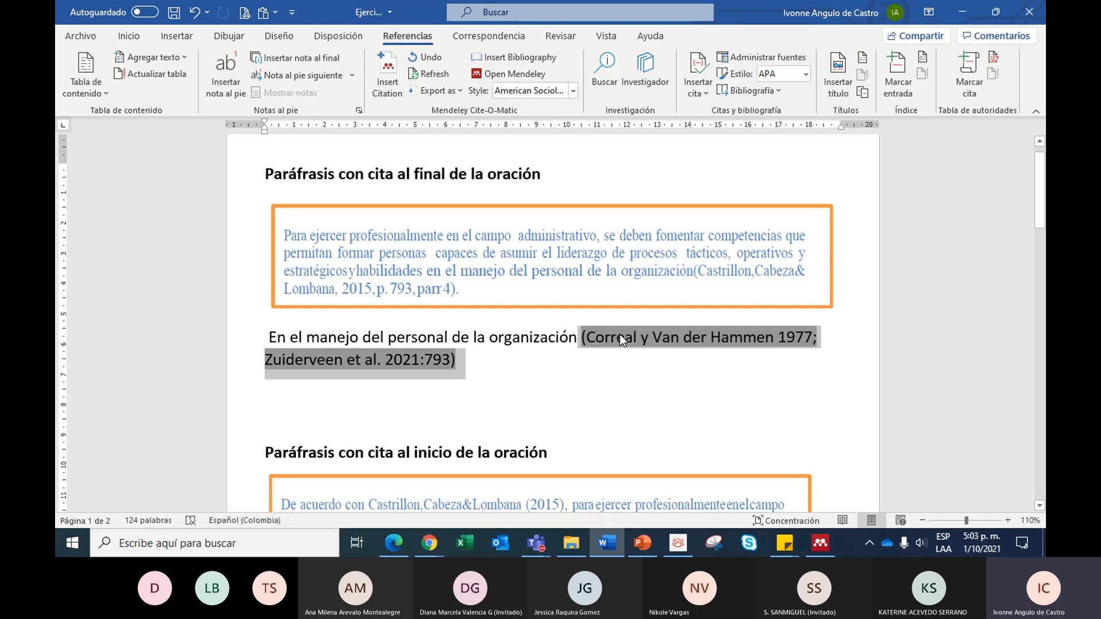
key("Delete")
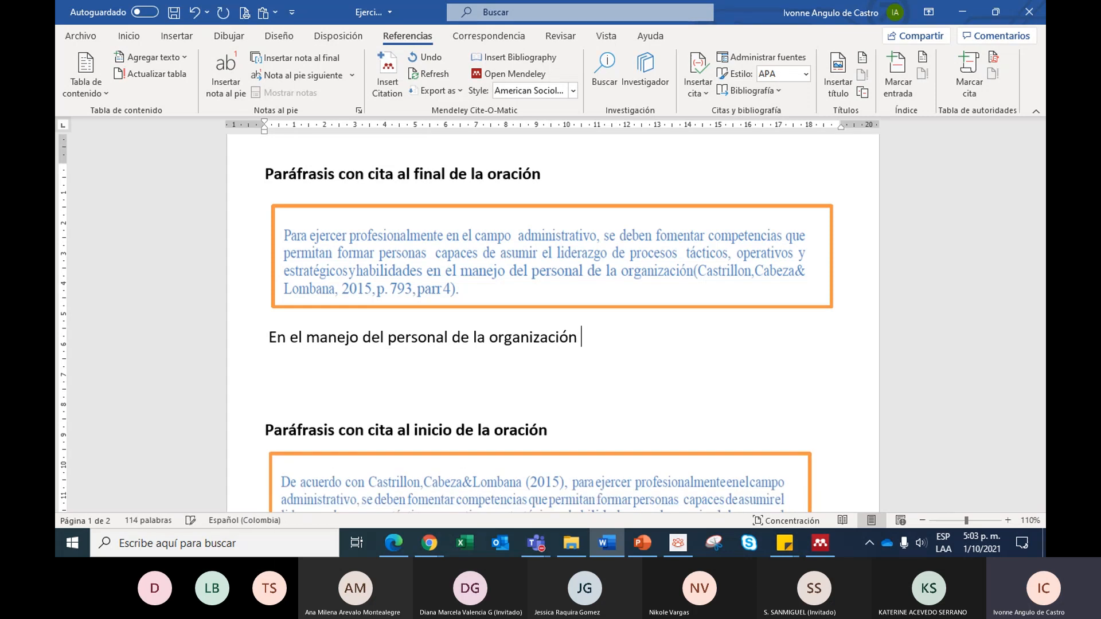
type("....")
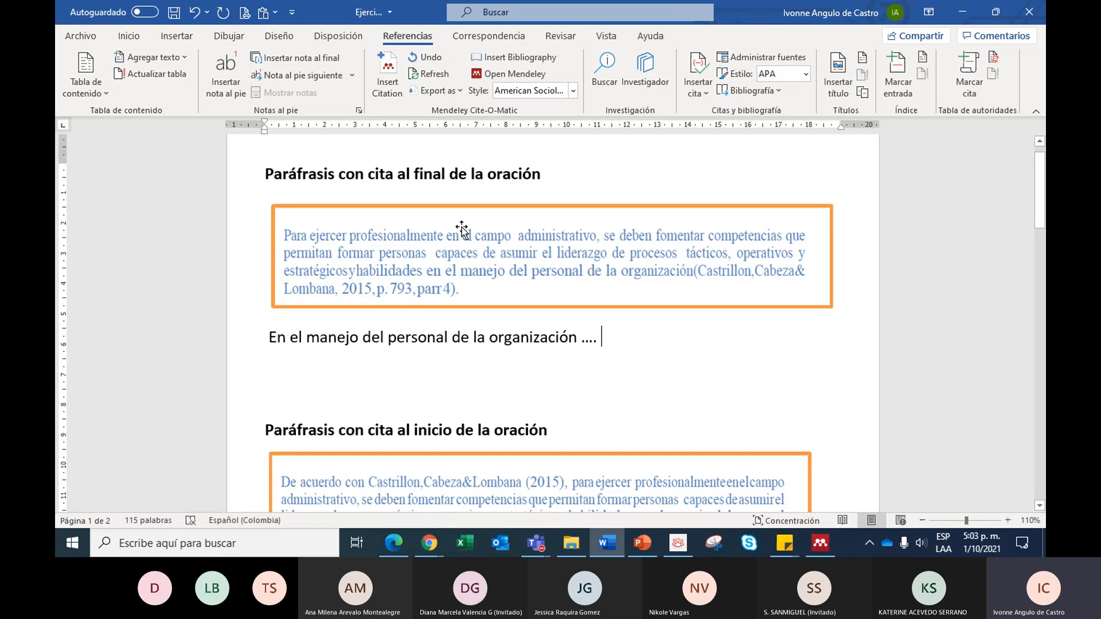
- Insert a Mendeley citation of the 1977 "Investigaciones arqueológicas en los abrigos rocosos de Tequendama" after "organización ....", searching the library by author
left_click(389, 63)
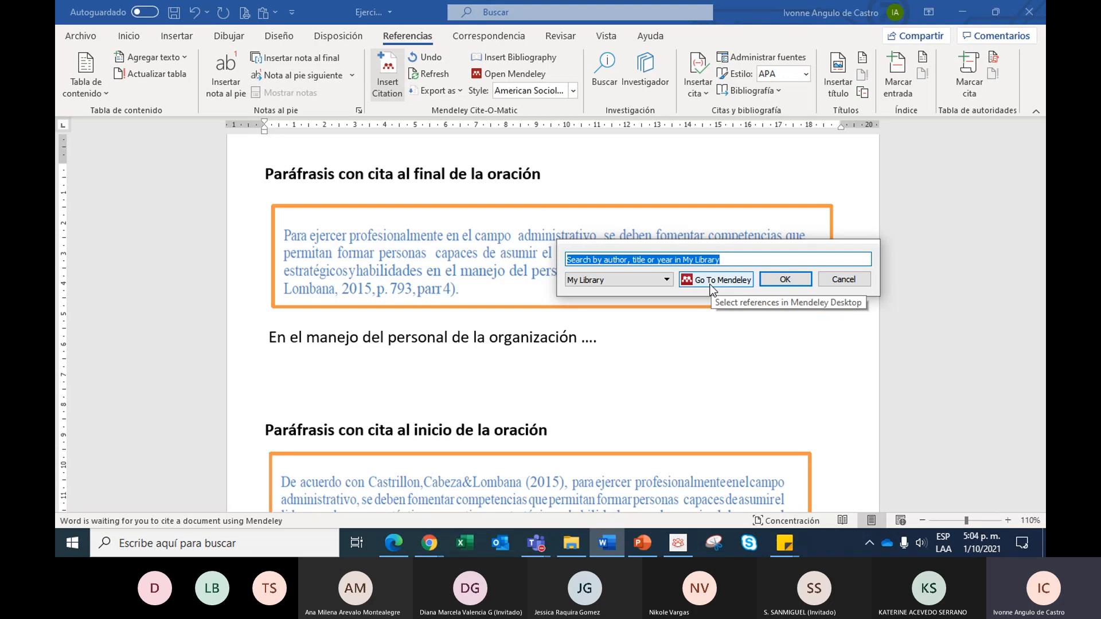
type("van d")
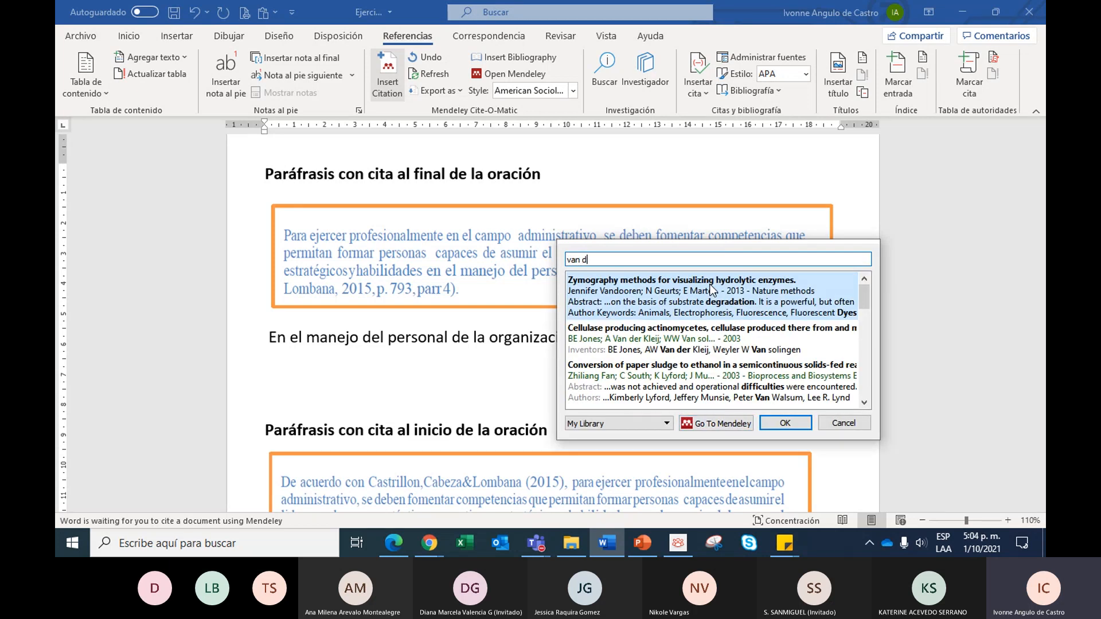
type("er")
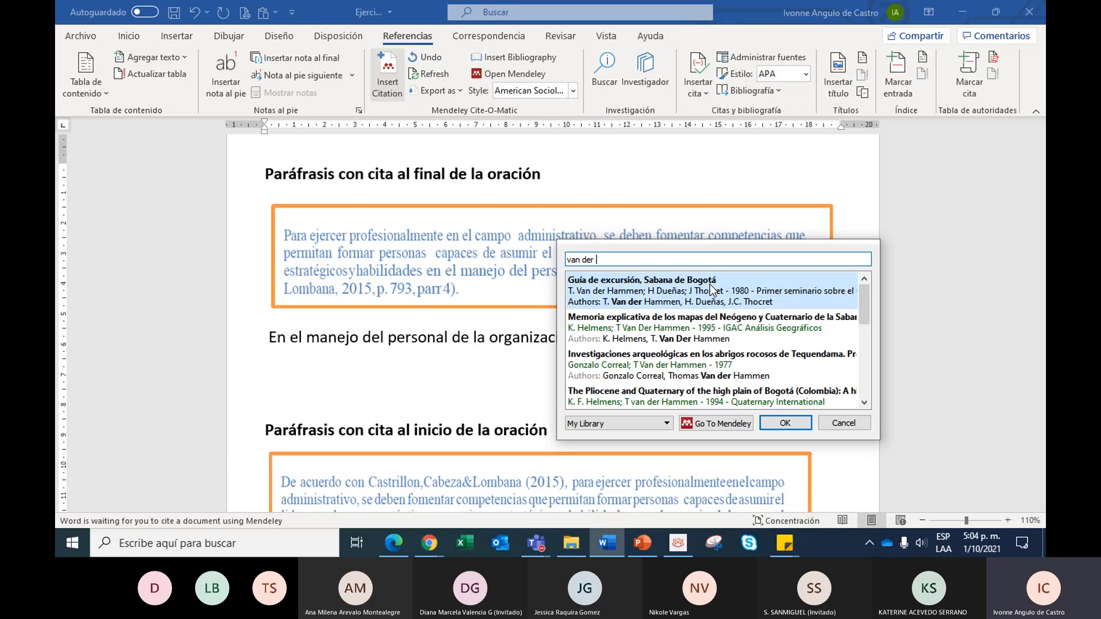
left_click(738, 370)
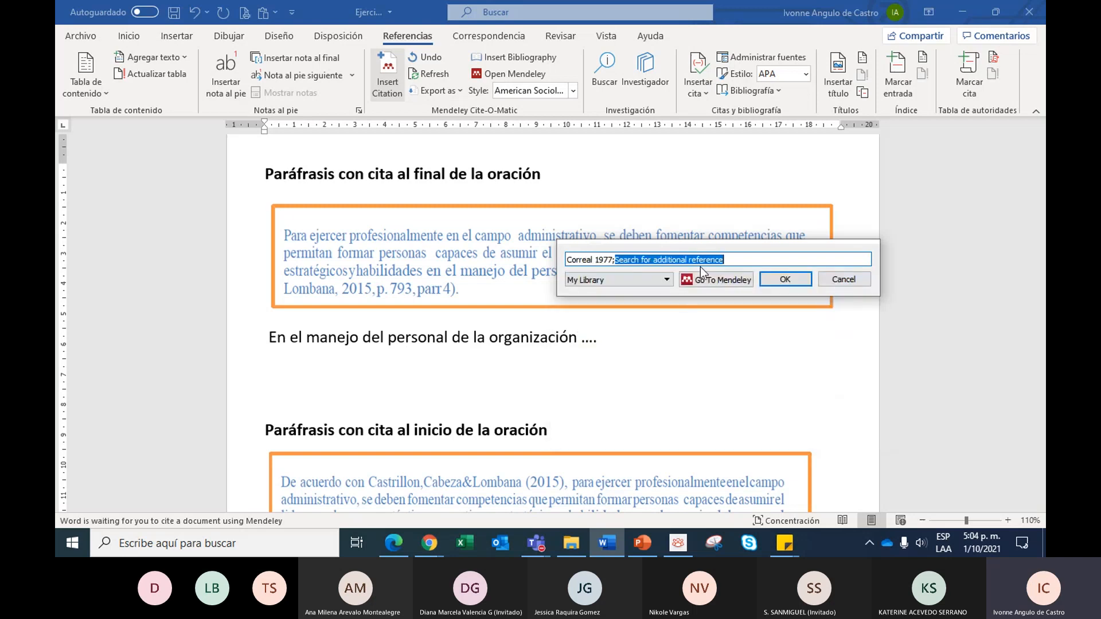
left_click(796, 278)
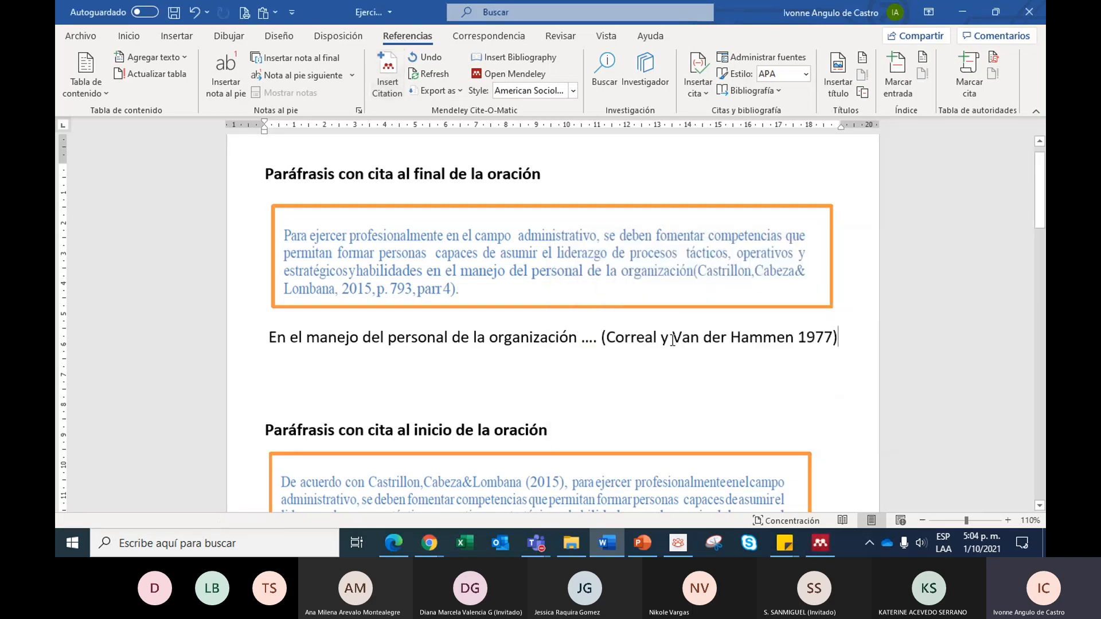
- Select the 1977 citation and set the Mendeley citation style to American Psychological Association
left_click(826, 339)
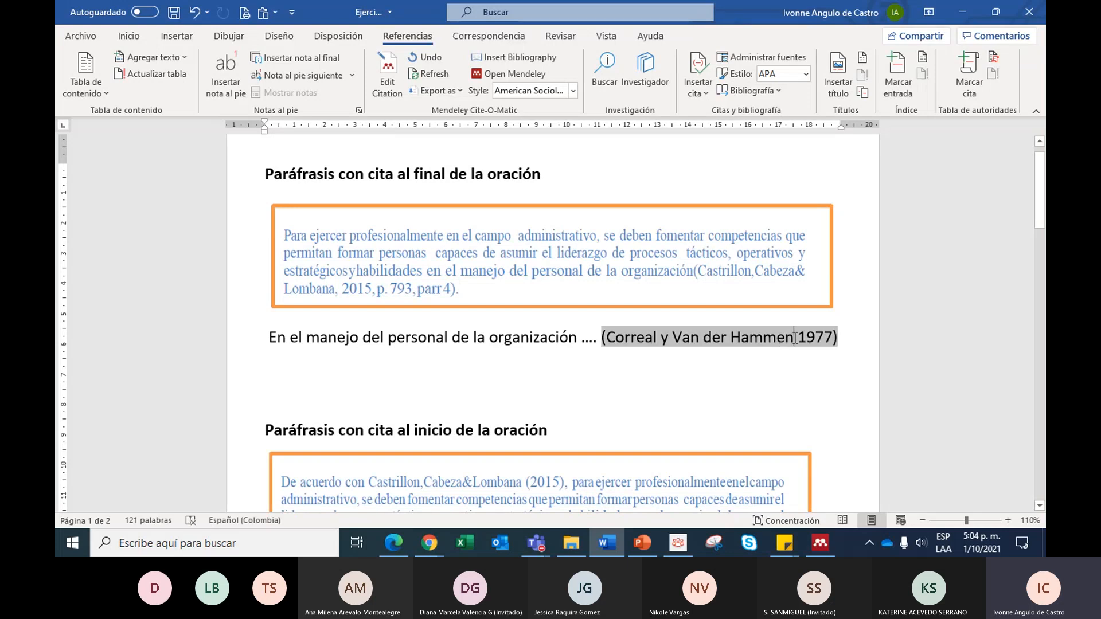
left_click(572, 92)
left_click(608, 143)
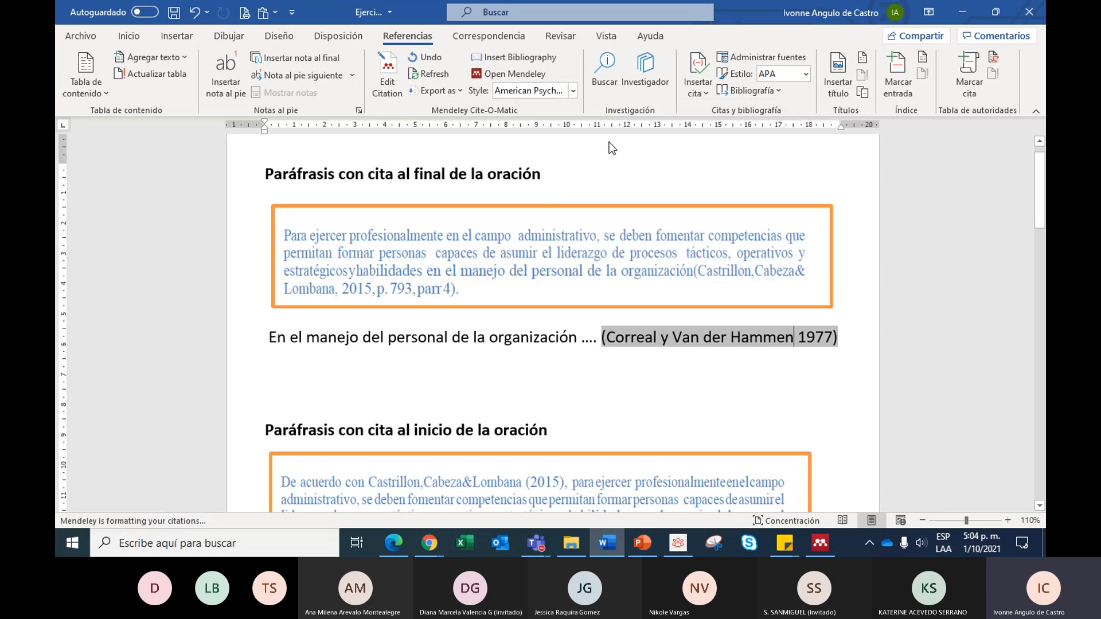
- Examine how the restyled citation after "organización ...." formats the authors, the ampersand and the year
left_click(606, 339)
mouse_move(606, 339)
left_mouse_down()
mouse_move(803, 338)
mouse_move(302, 359)
left_mouse_up()
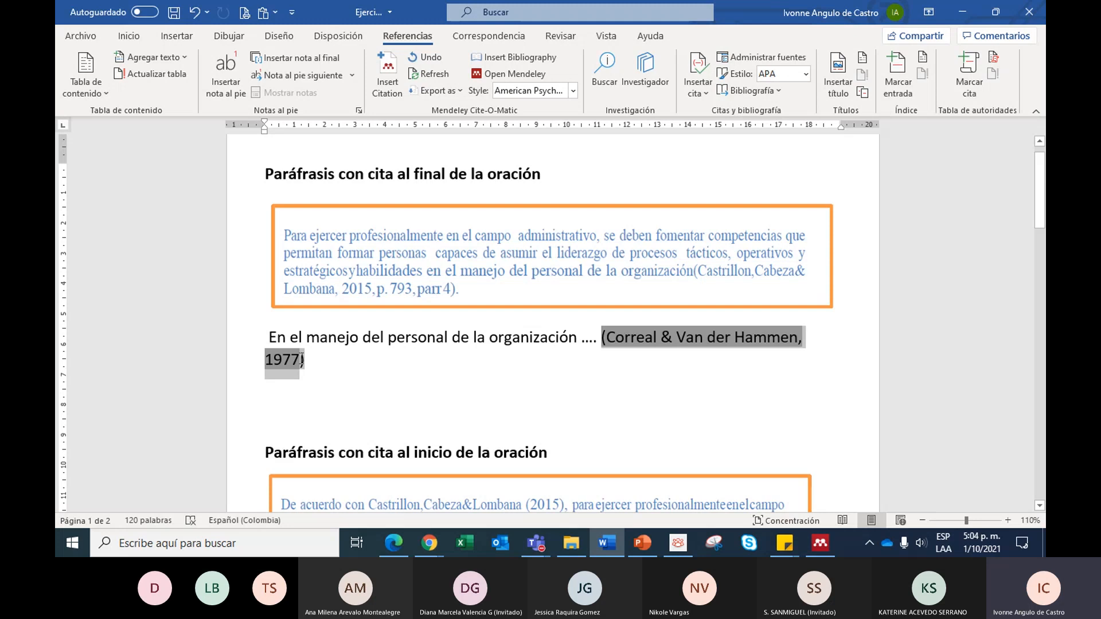
left_click(636, 340)
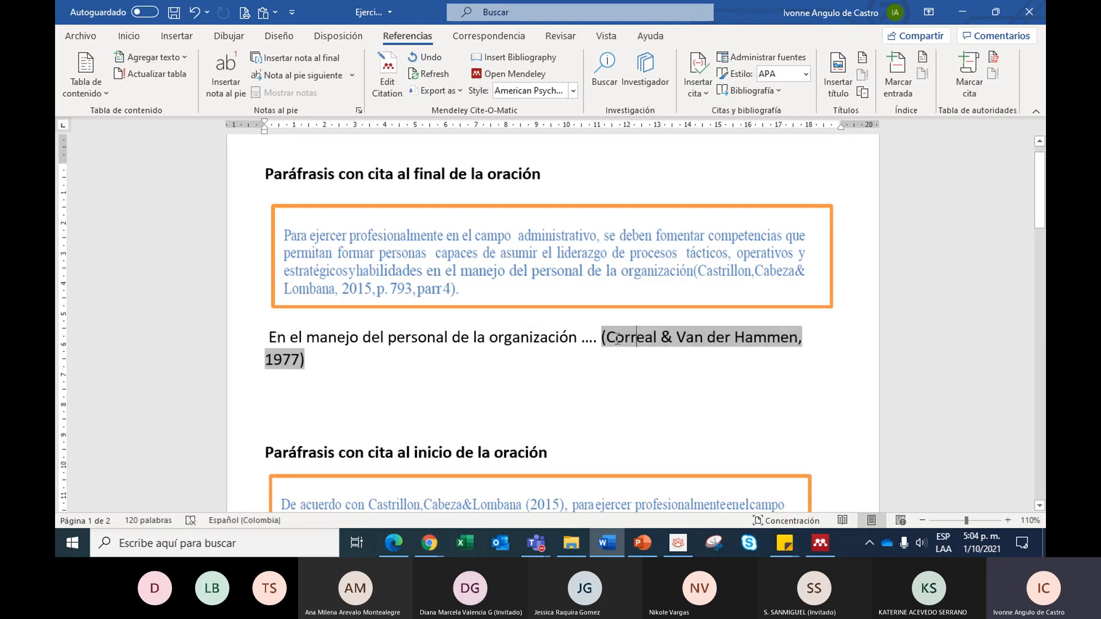
double_click(666, 337)
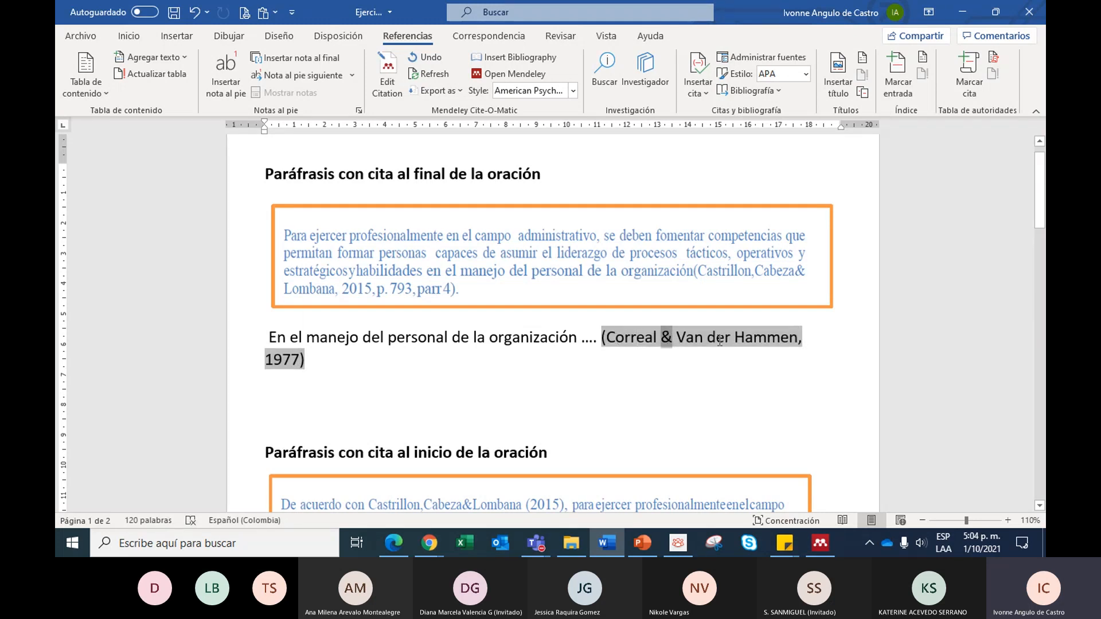
left_click(337, 355)
scroll(344, 343, "down", 2)
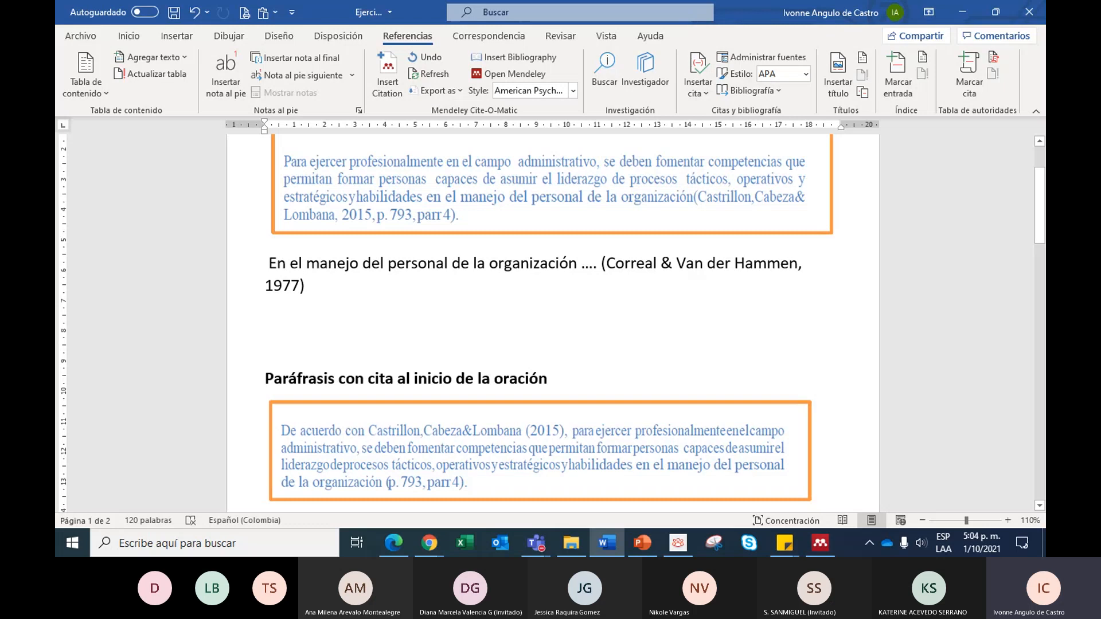
left_click(327, 262)
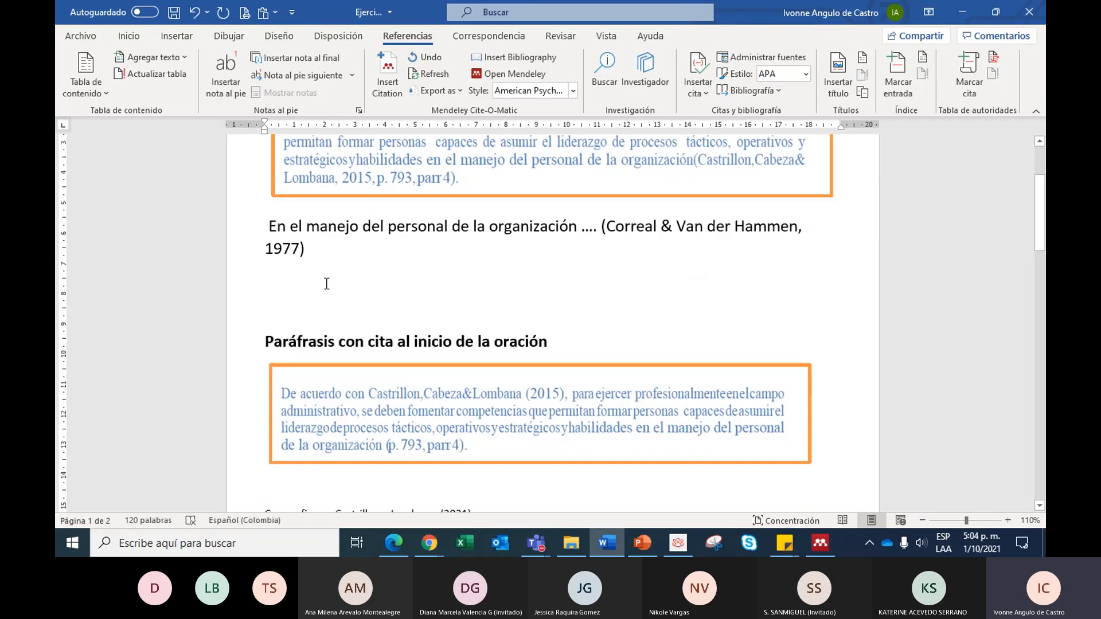
scroll(325, 284, "up", 2)
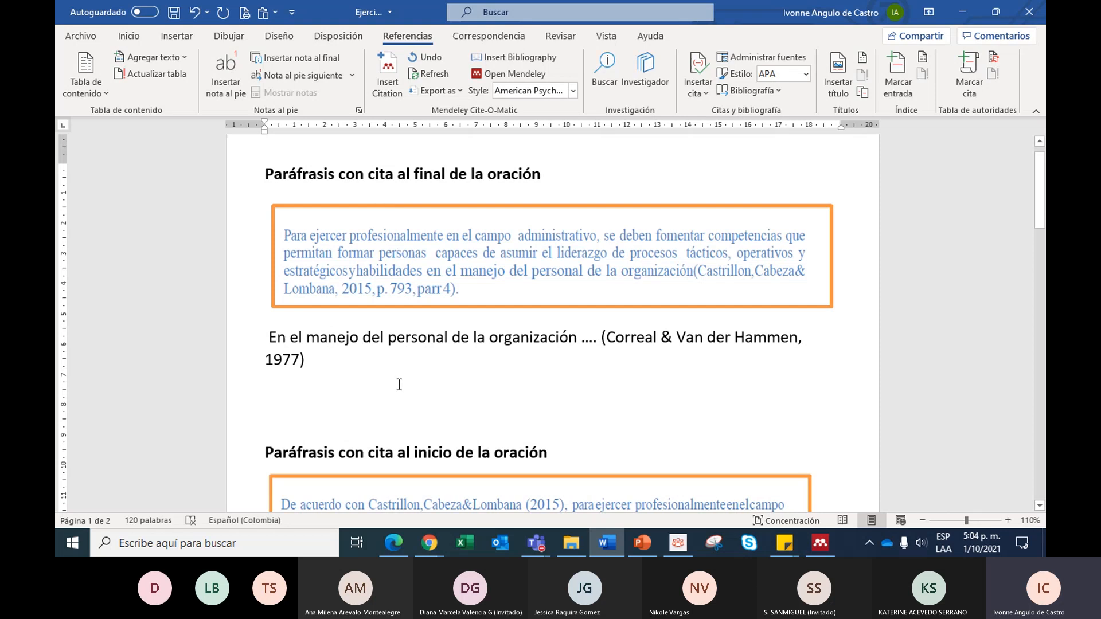
- Insert a second Mendeley citation, the 1980 "Guía de excursión, Sabana de Bogotá", directly after the 1977 citation
left_click(316, 359)
left_click(387, 74)
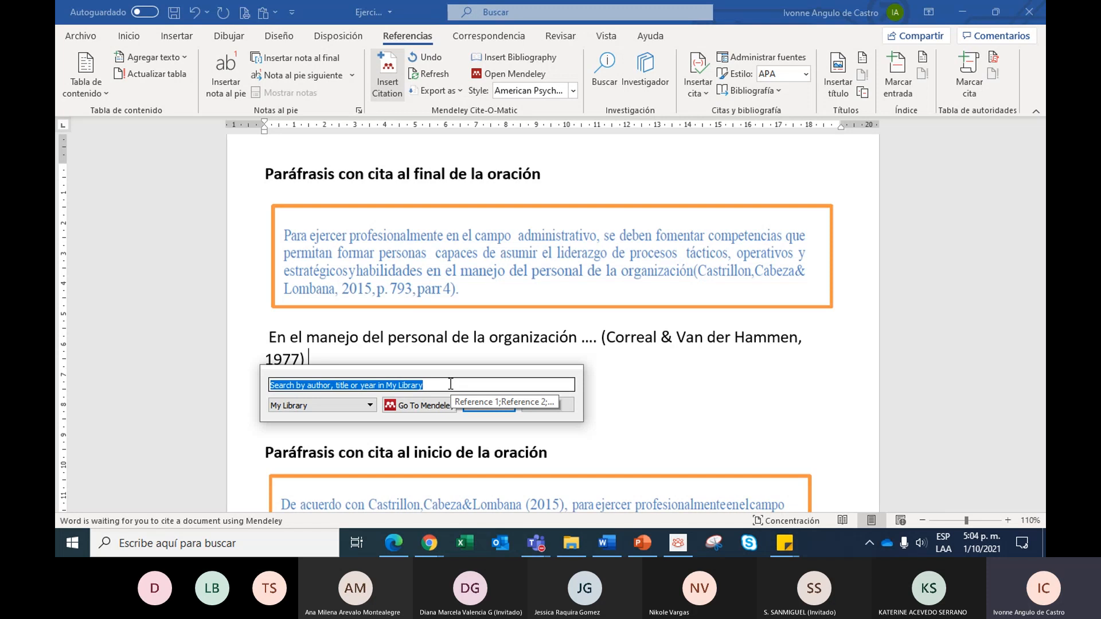
type("vand")
key("BackSpace")
type("de")
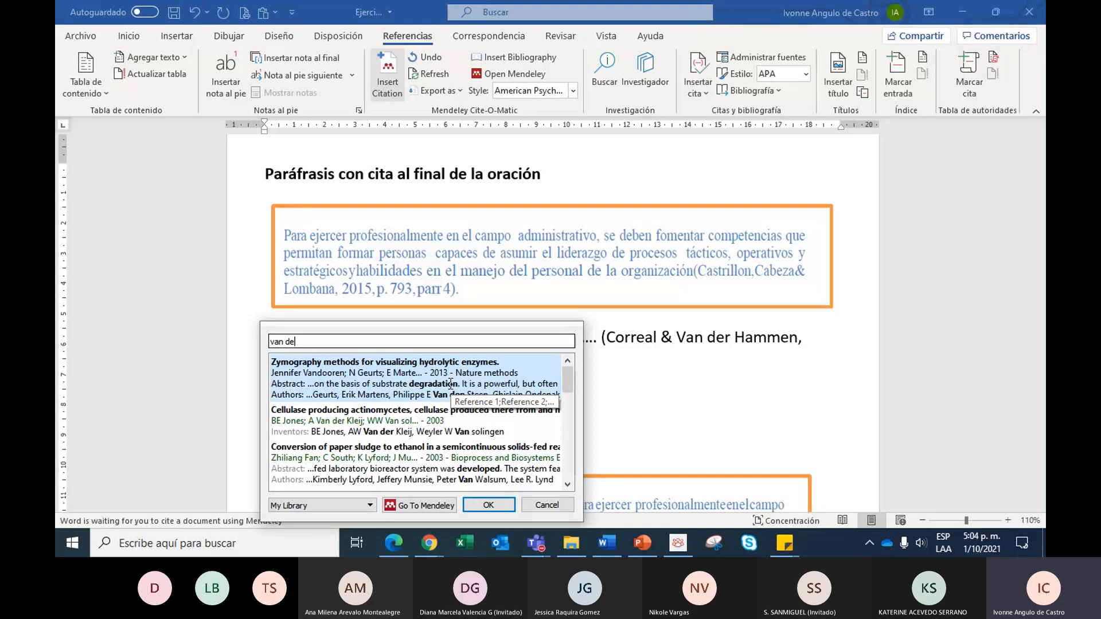
type("r ")
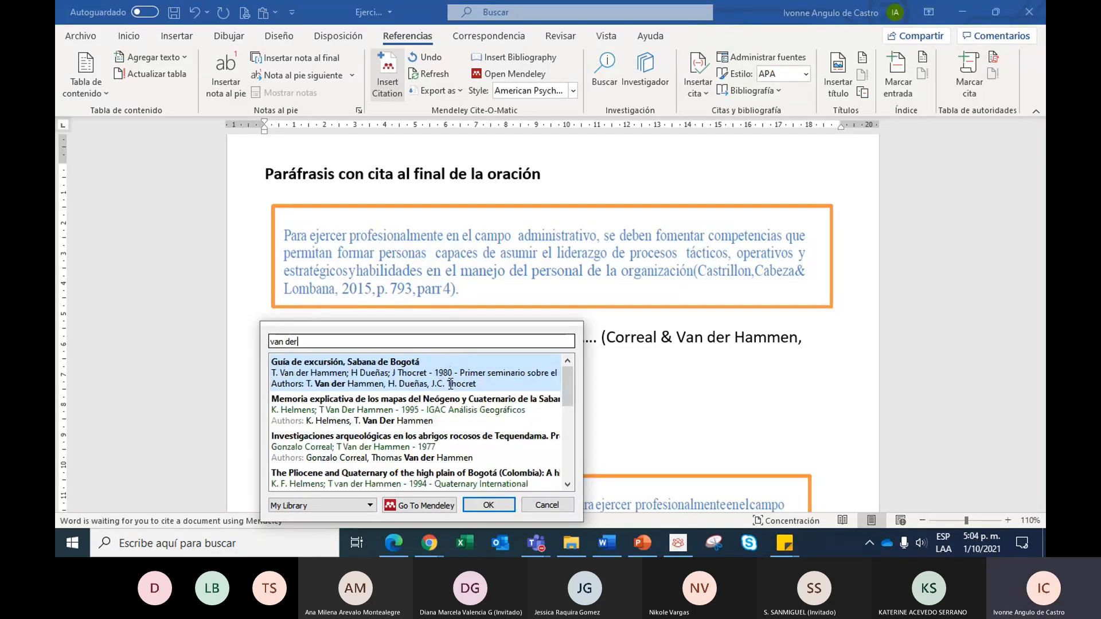
type("h")
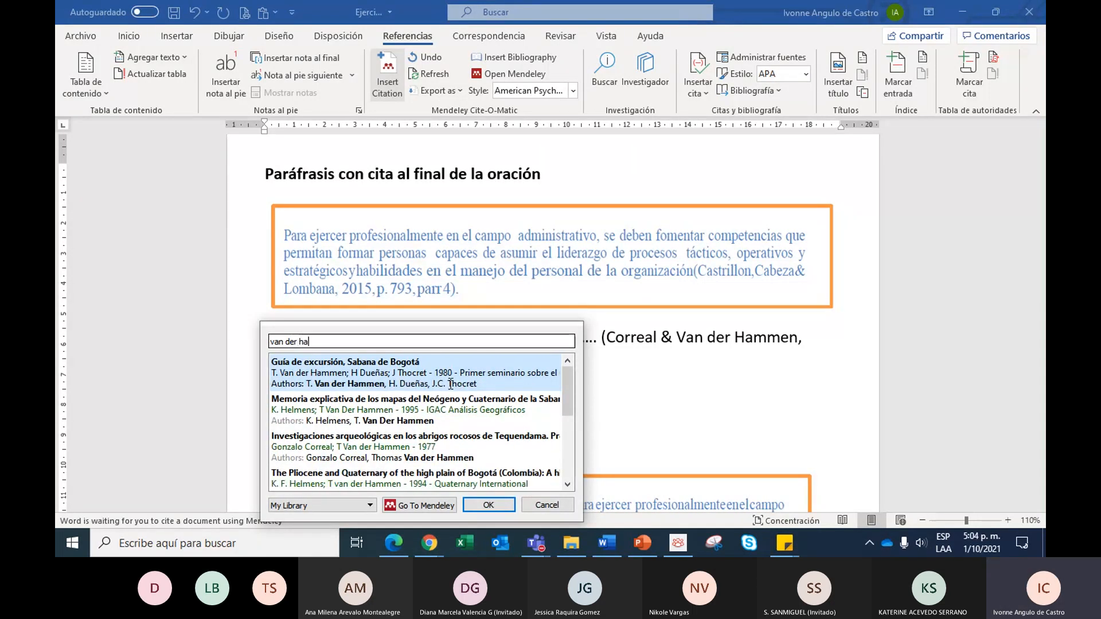
type("a")
scroll(342, 407, "down", 3)
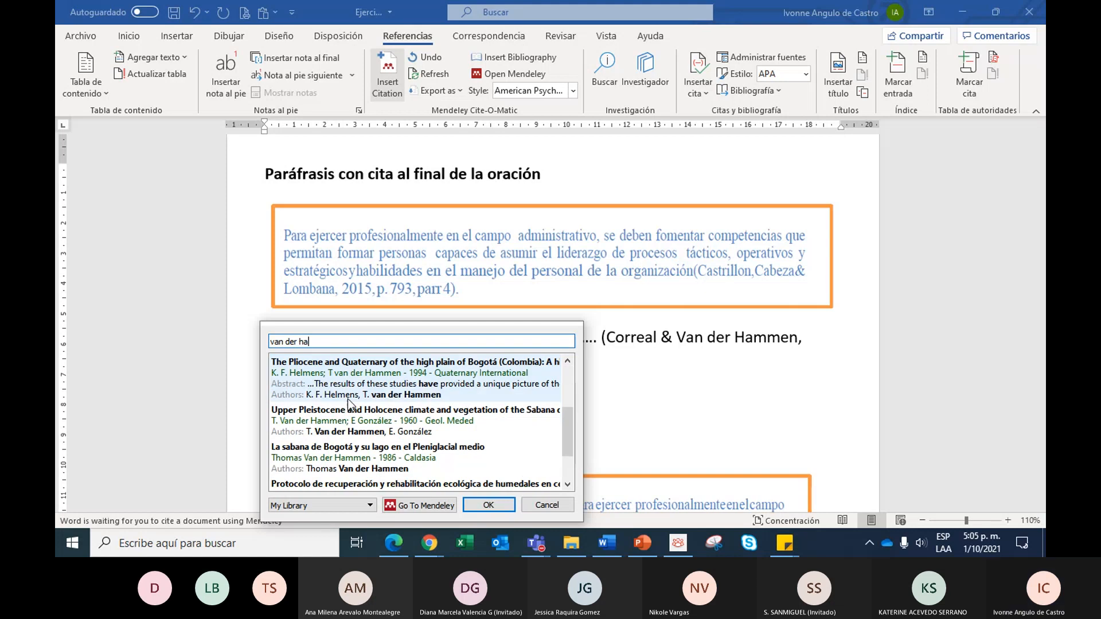
scroll(346, 436, "down", 1)
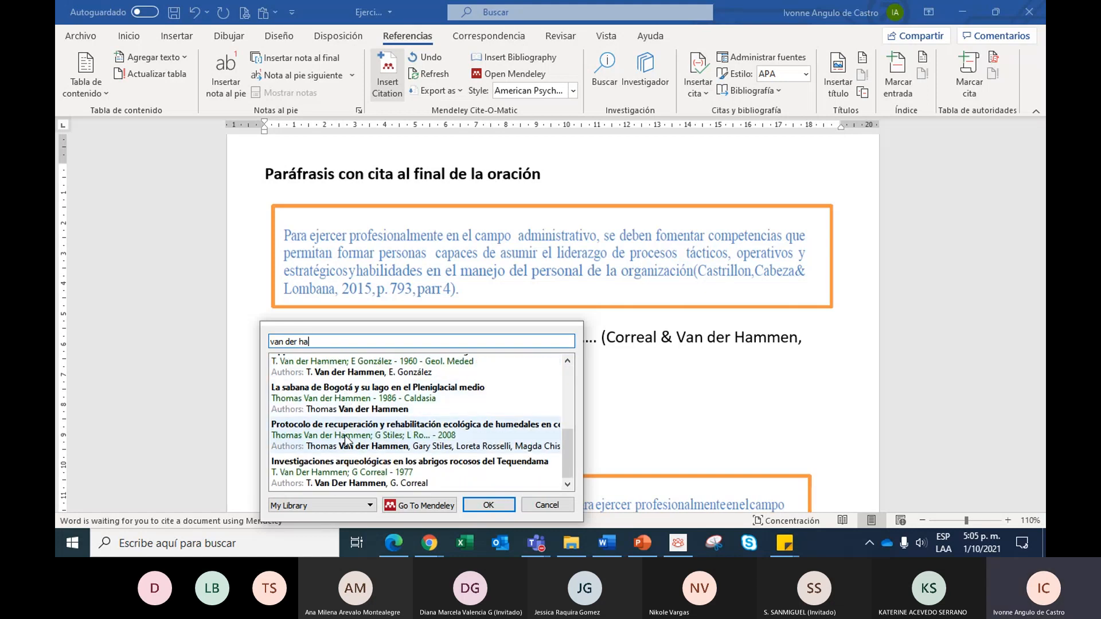
scroll(344, 404, "up", 2)
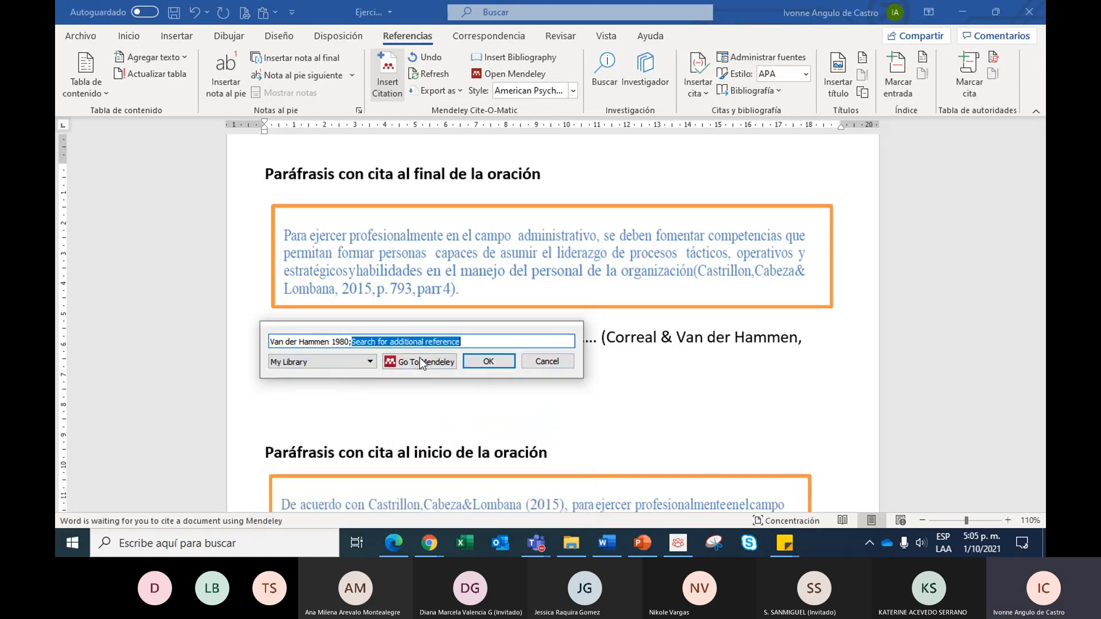
left_click(492, 366)
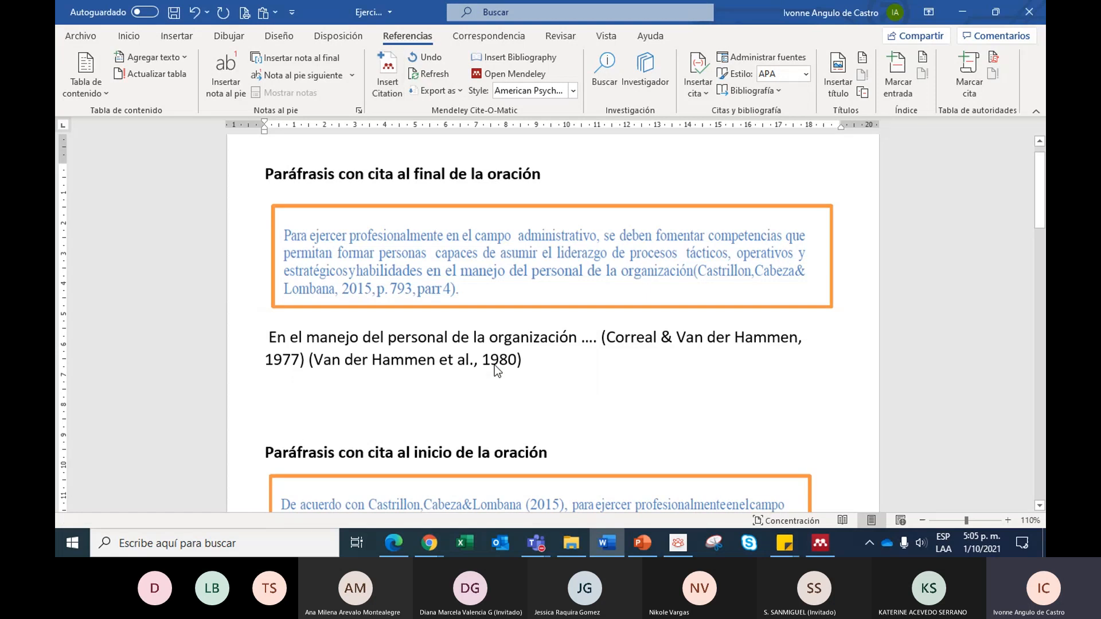
- Merge the adjacent 1977 and 1980 citations after "organización ...." into a single Mendeley citation
left_click(425, 362)
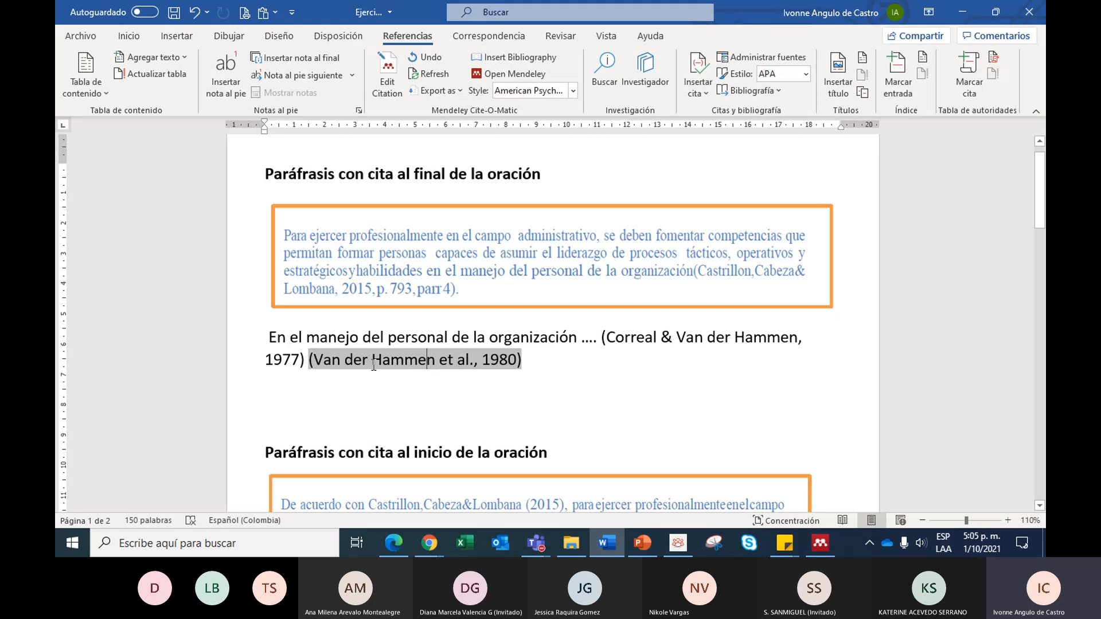
left_click_drag(548, 361, 306, 360)
left_click(562, 356)
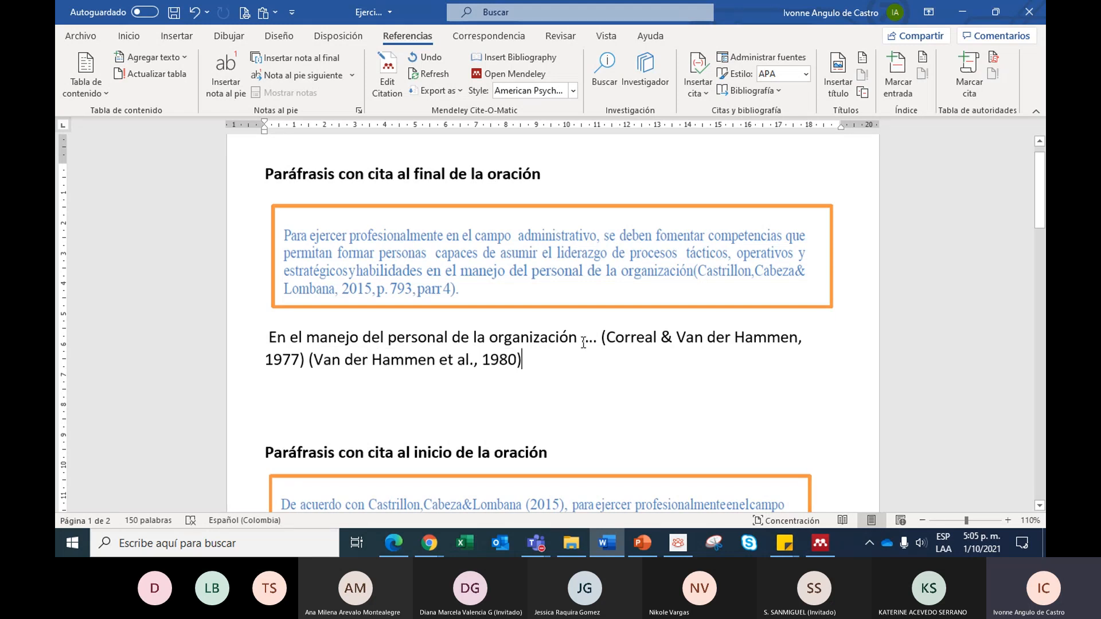
left_click_drag(600, 338, 449, 372)
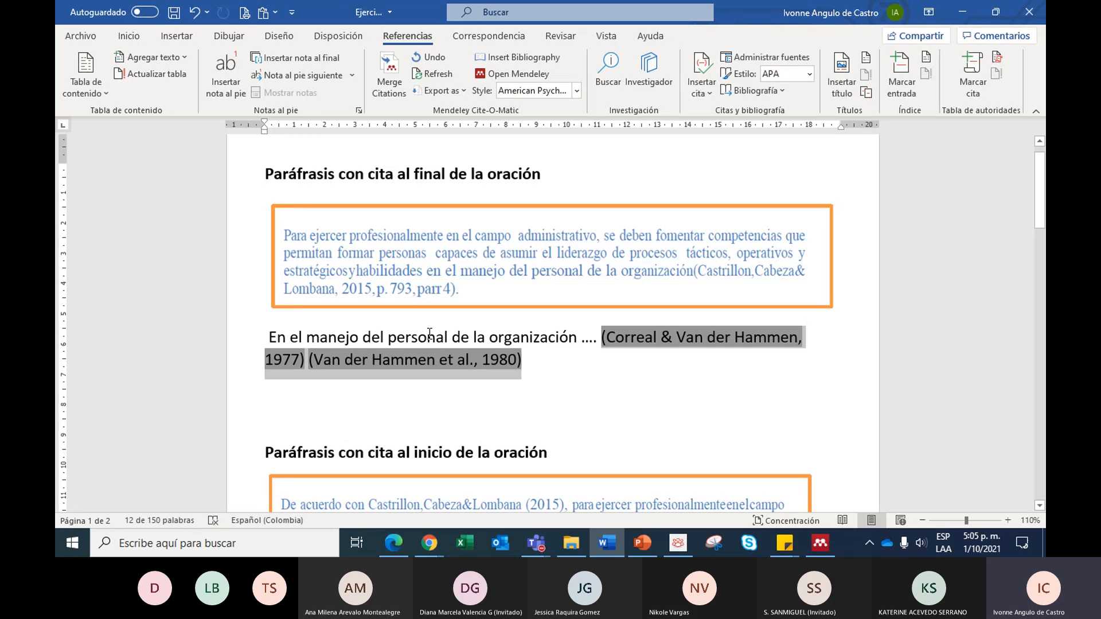
left_click(389, 79)
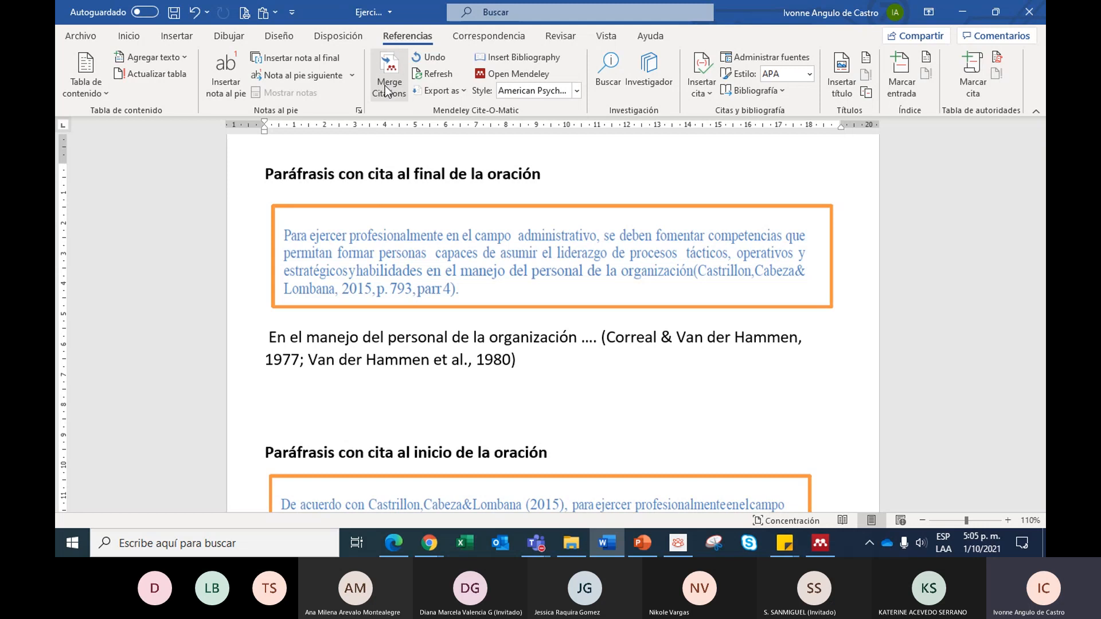
left_click_drag(530, 361, 621, 331)
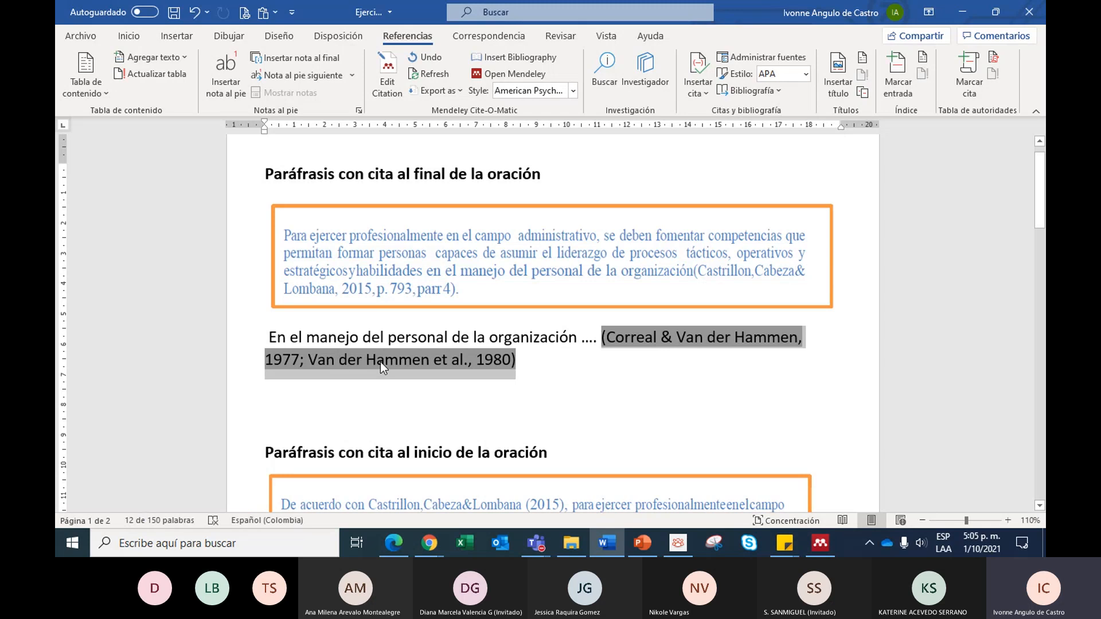
left_click(567, 369)
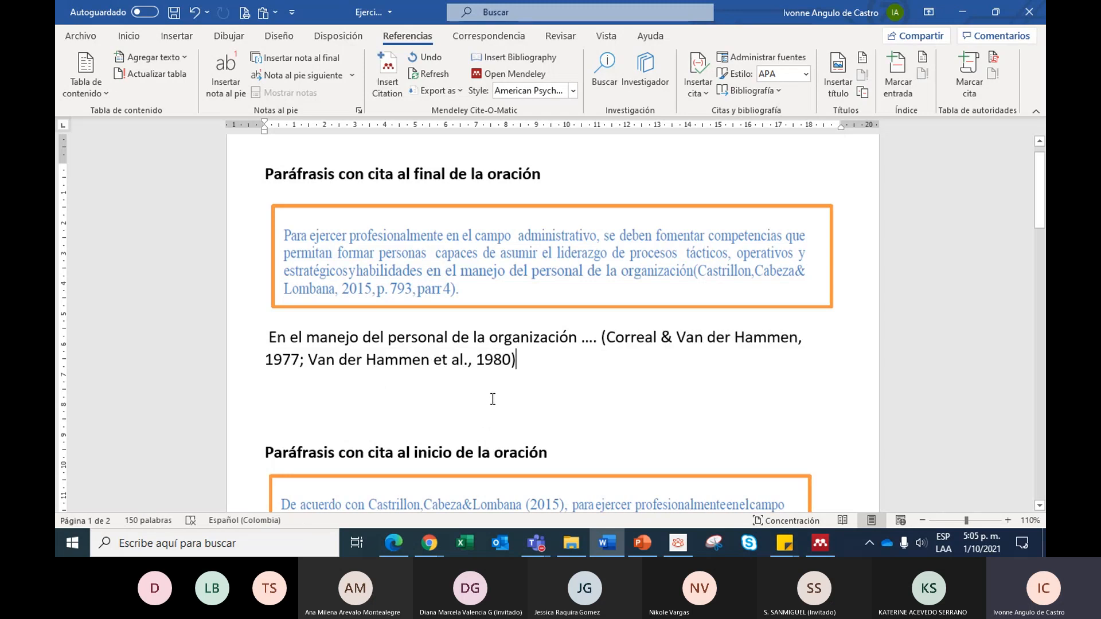
- Delete the whole (2021) citation from the "Como afirman" sentence, undoing the partial manual edit when Mendeley asks about it
scroll(492, 394, "down", 5)
left_click(288, 365)
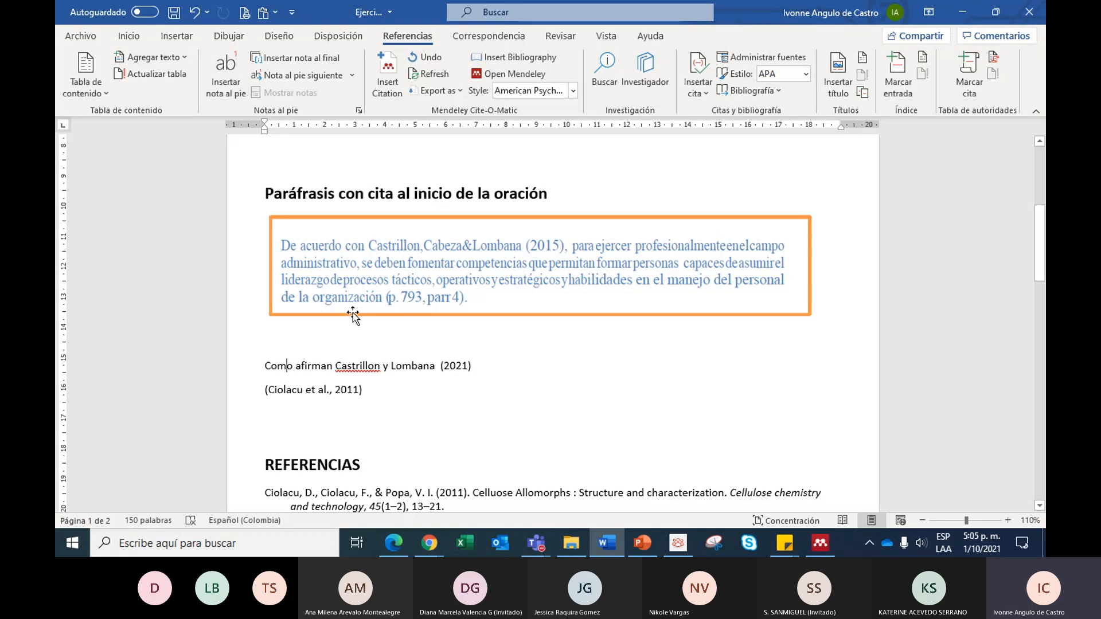
left_click(312, 366)
left_click(486, 367)
key("BackSpace")
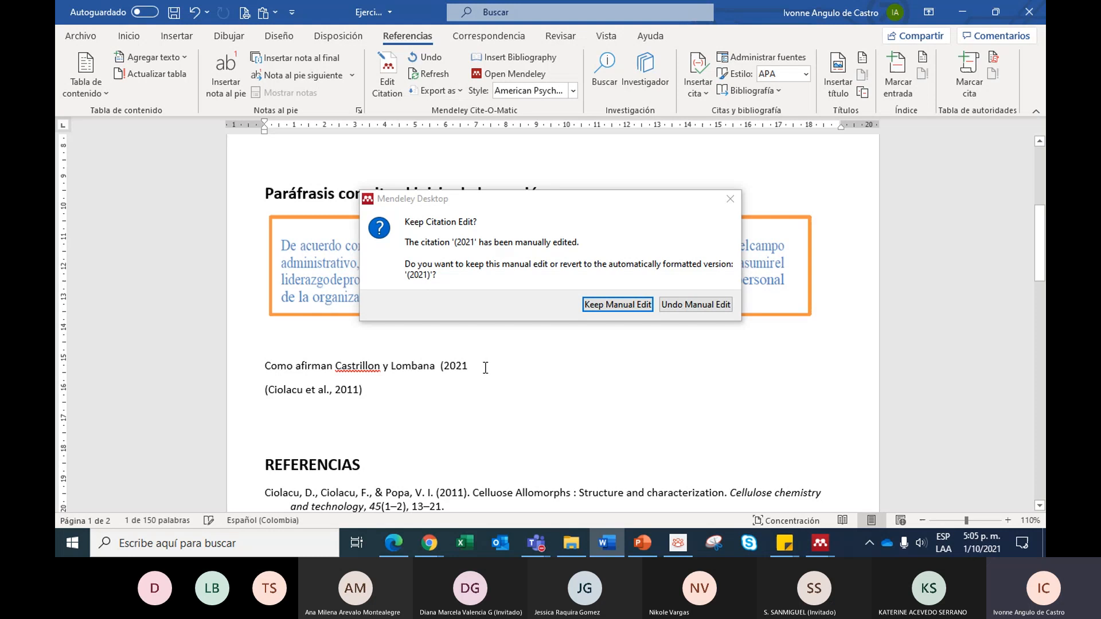
left_click(690, 305)
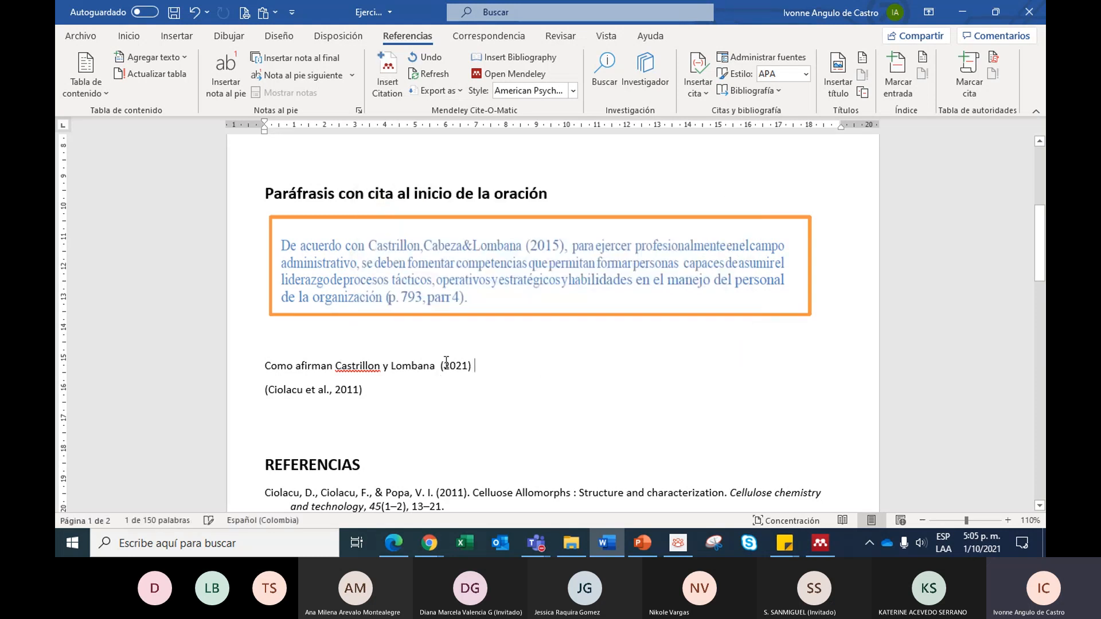
key("BackSpace")
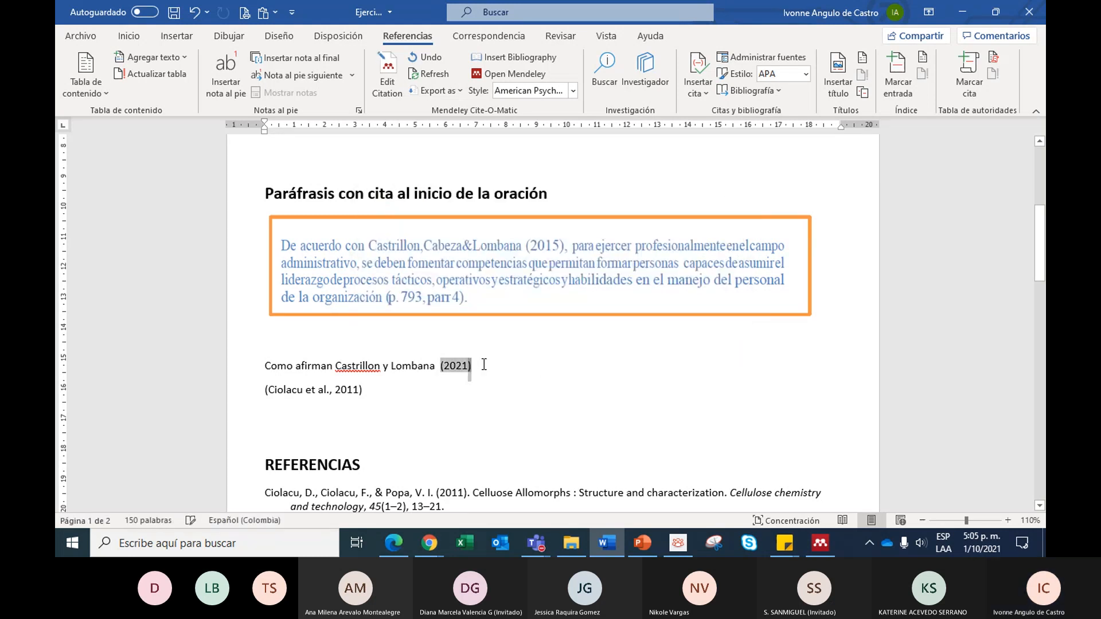
key("BackSpace")
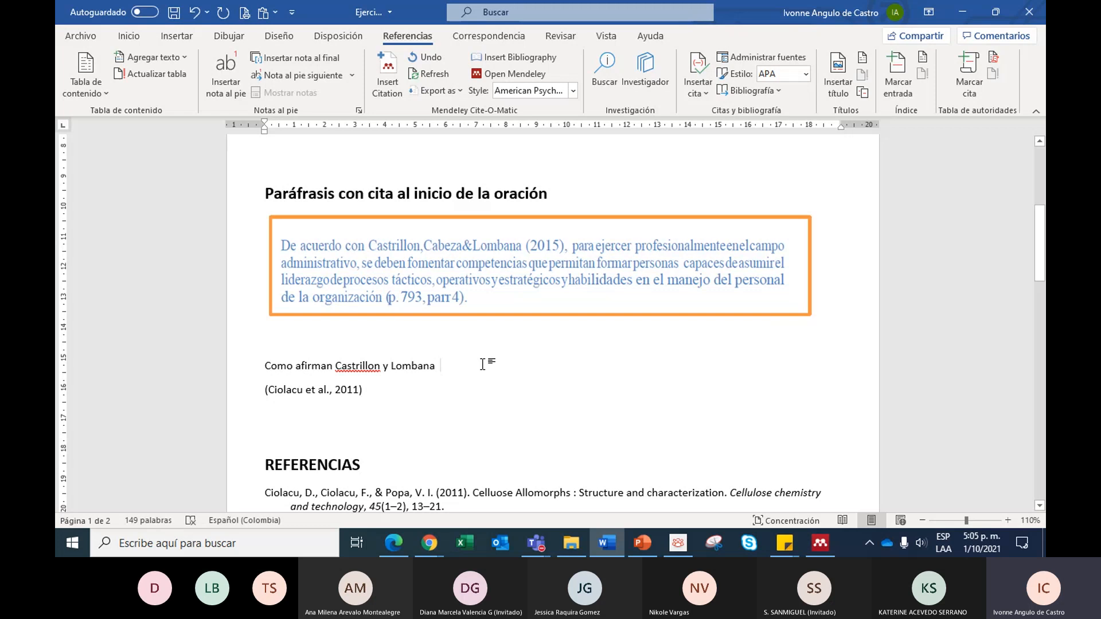
key("ctrl+d")
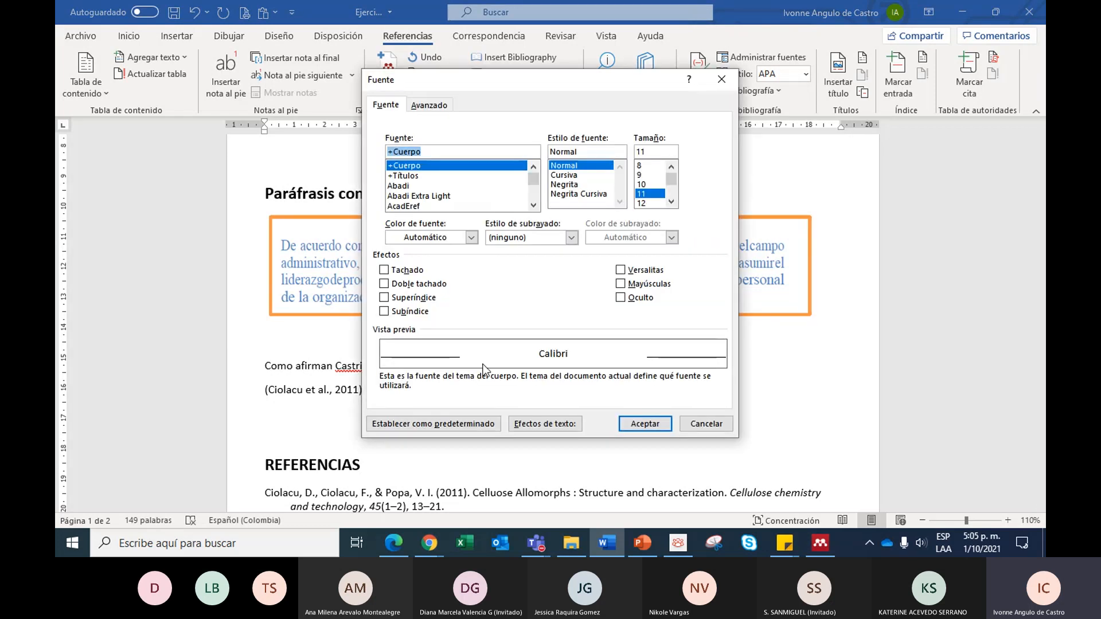
left_click(717, 428)
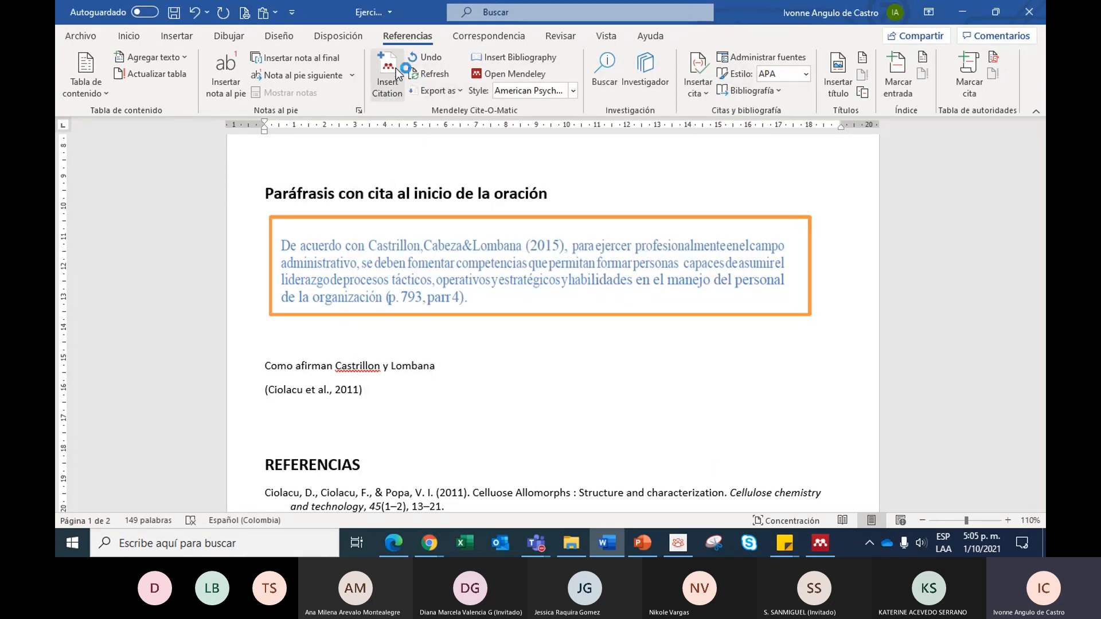
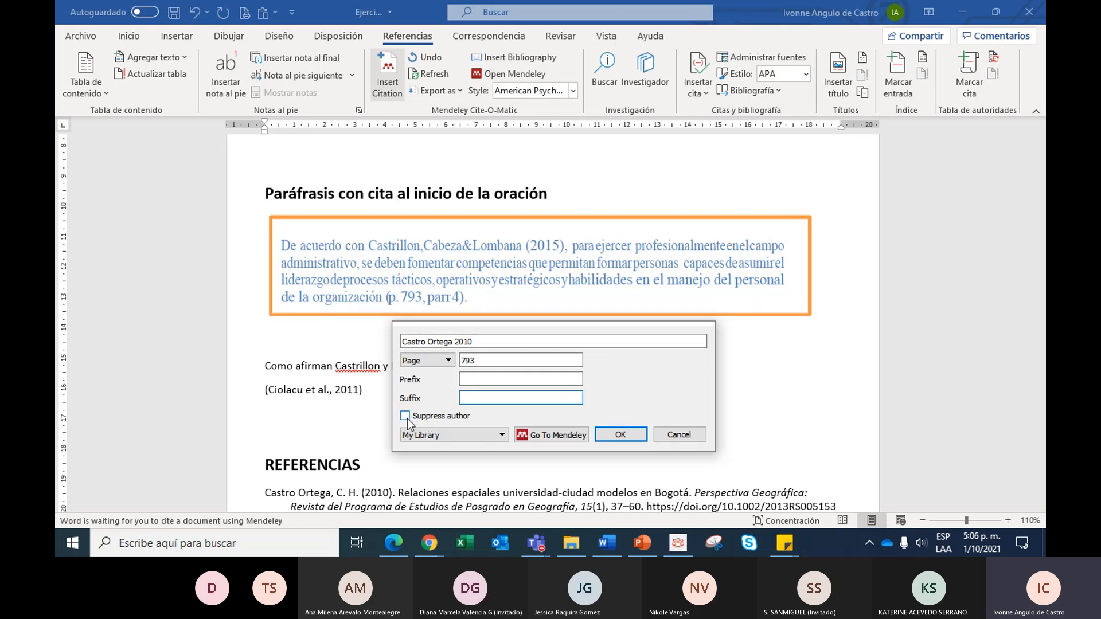
- Insert the 2010 citation with page 793 and its author suppressed at the end of the "Como afirman" sentence
left_click(405, 416)
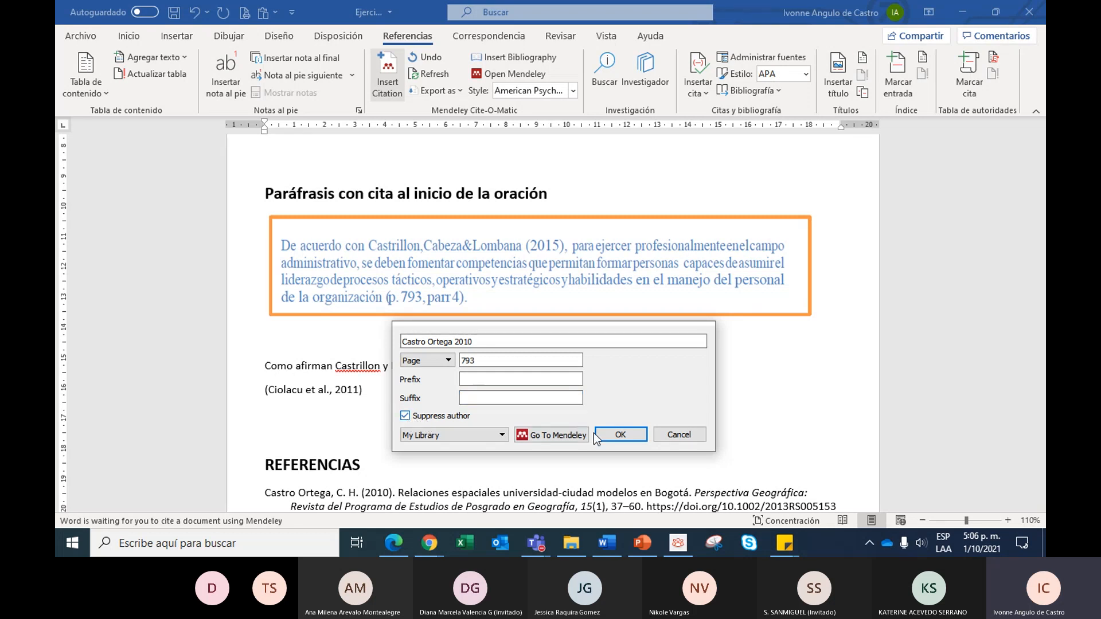
left_click(621, 434)
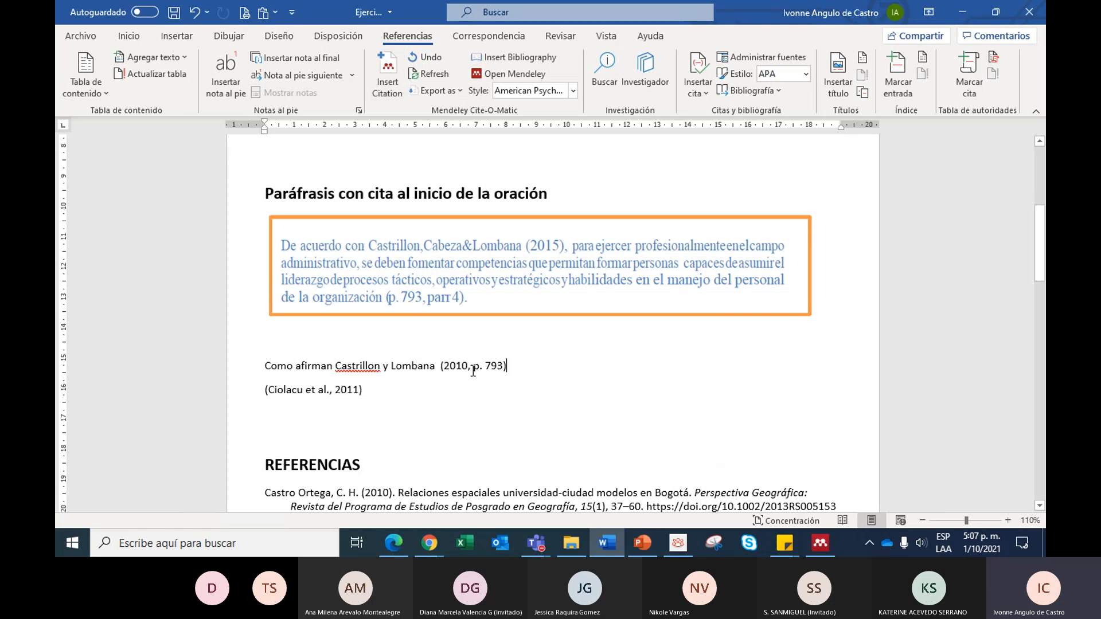
left_click_drag(472, 367, 512, 370)
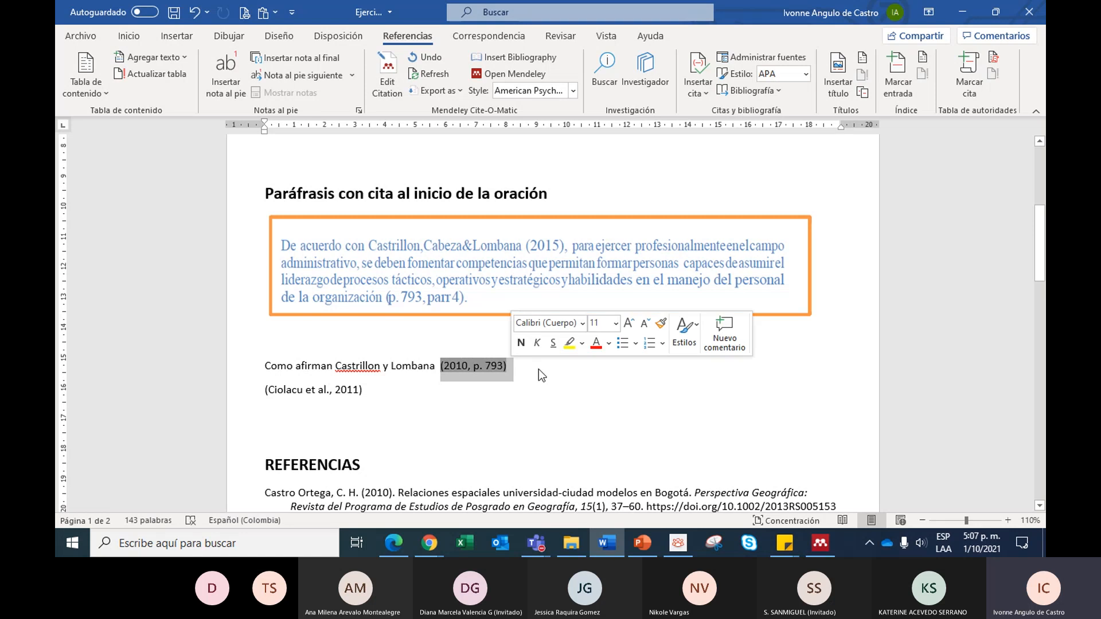
left_click(539, 372)
- Add the 2011 reference "Celluose Allomorphs : Structure and characterization" to the (2010, p. 793) citation
left_click(341, 390)
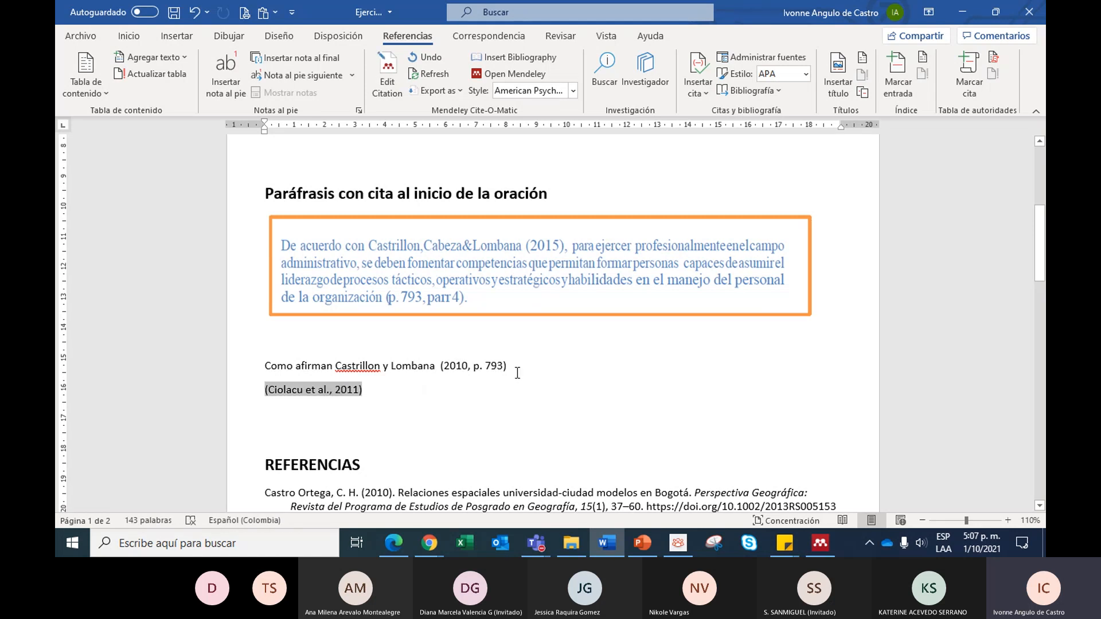
left_click(517, 369)
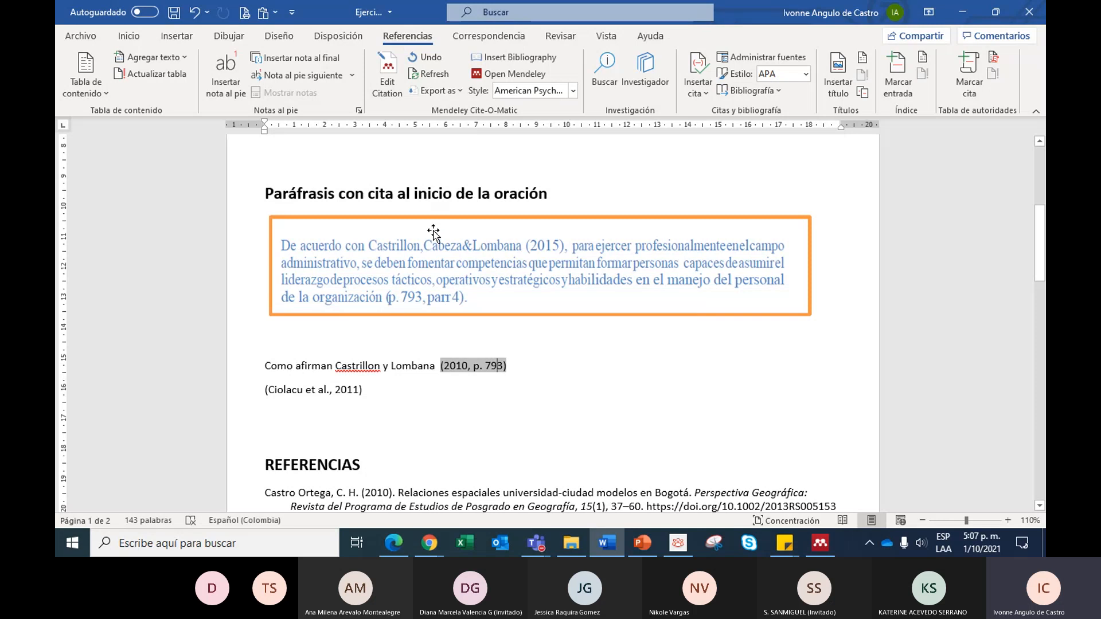
left_click(387, 74)
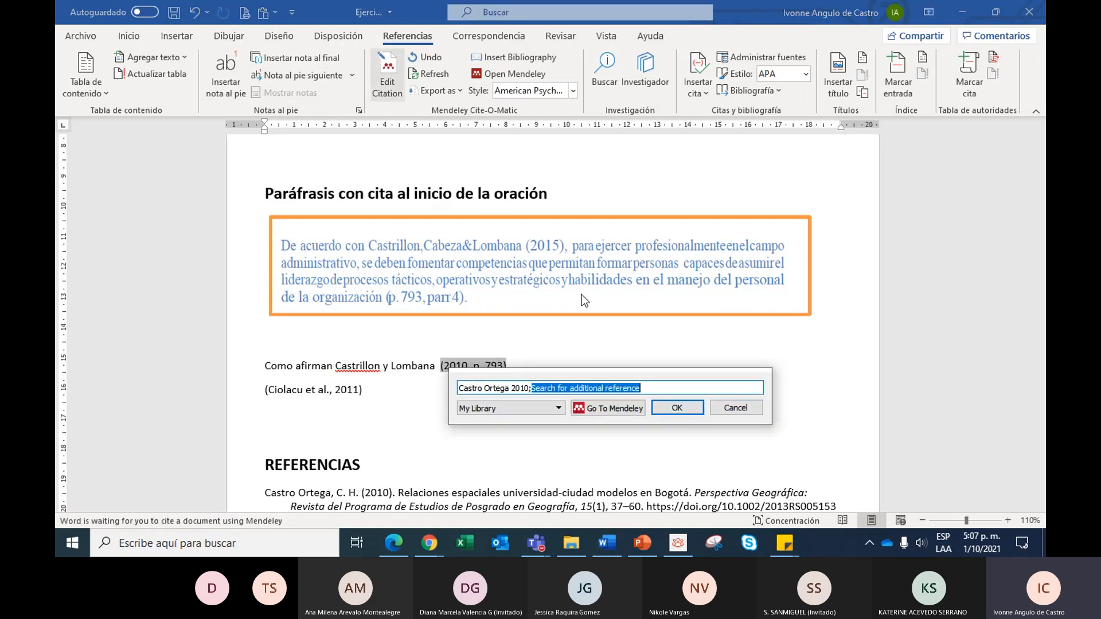
type("ci")
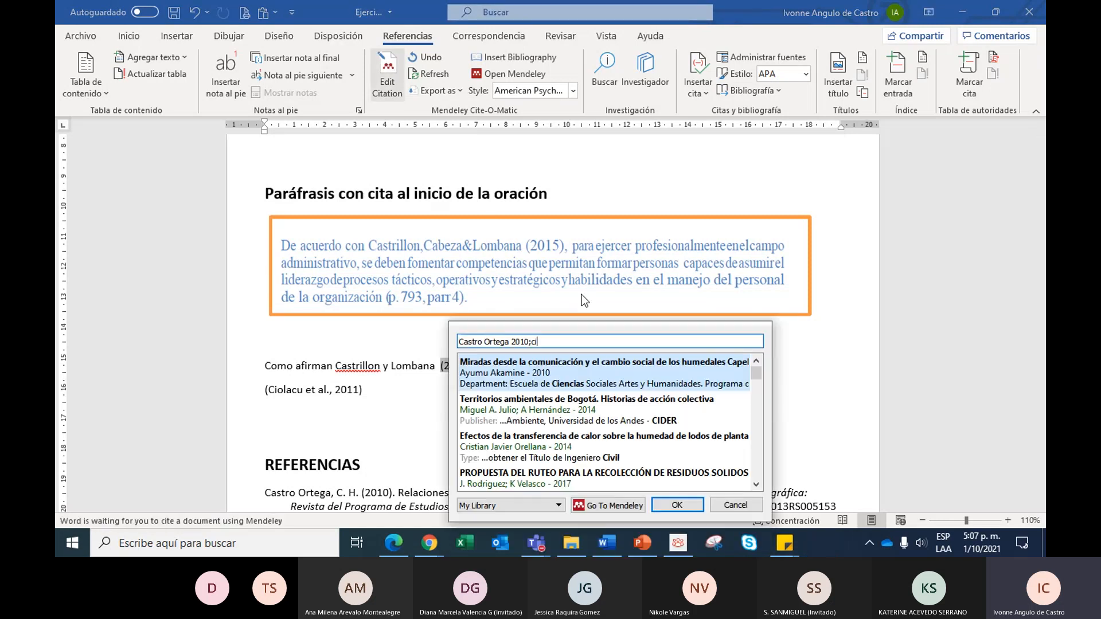
type("olac")
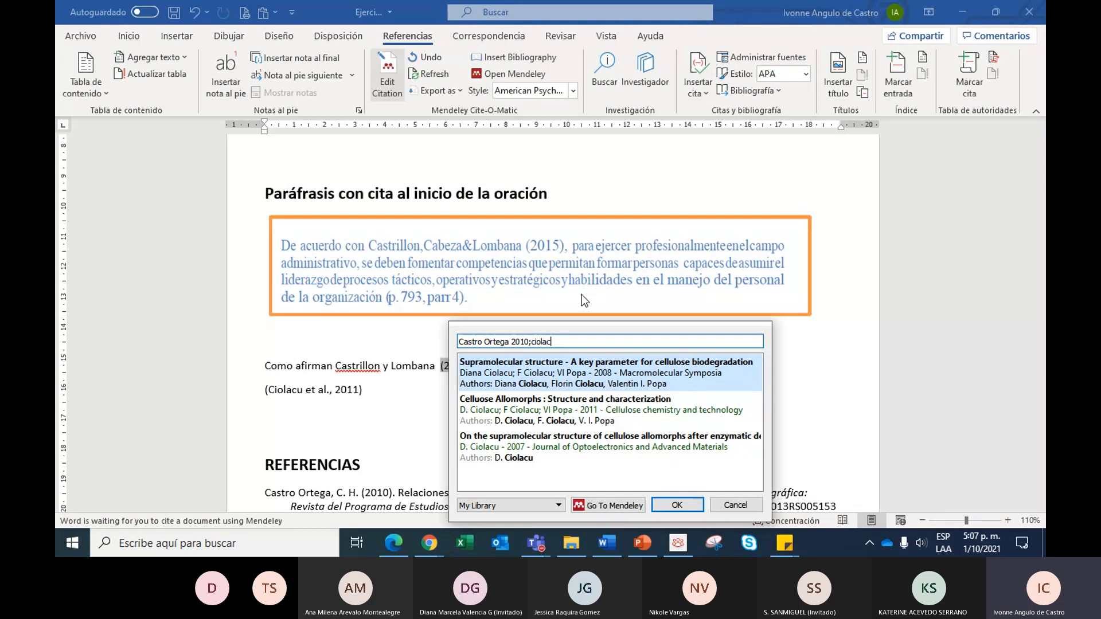
type("u")
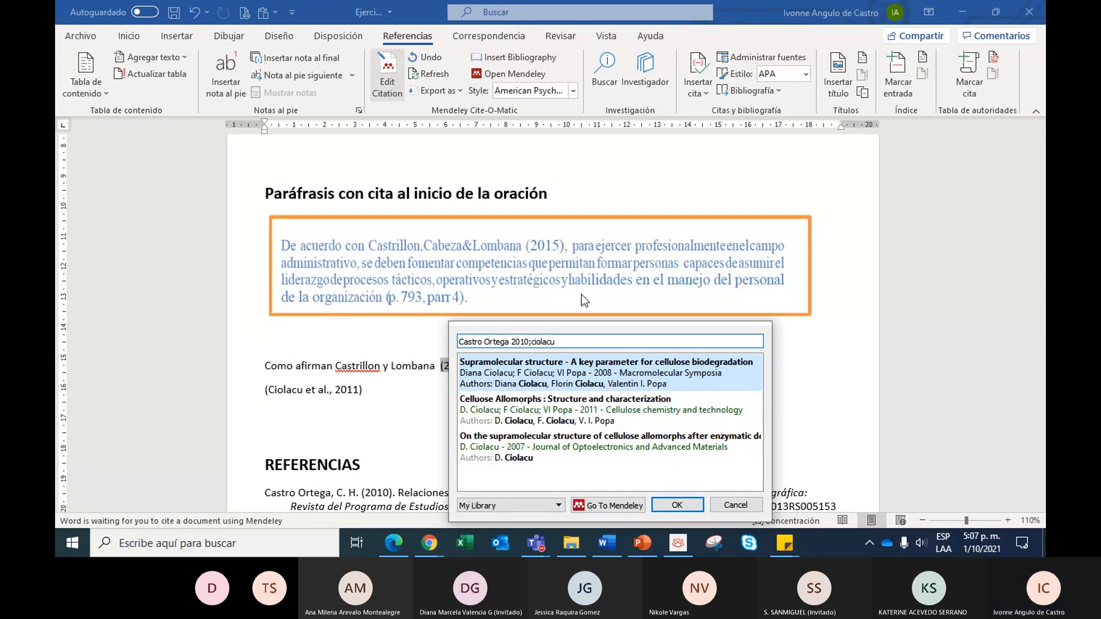
left_click(525, 401)
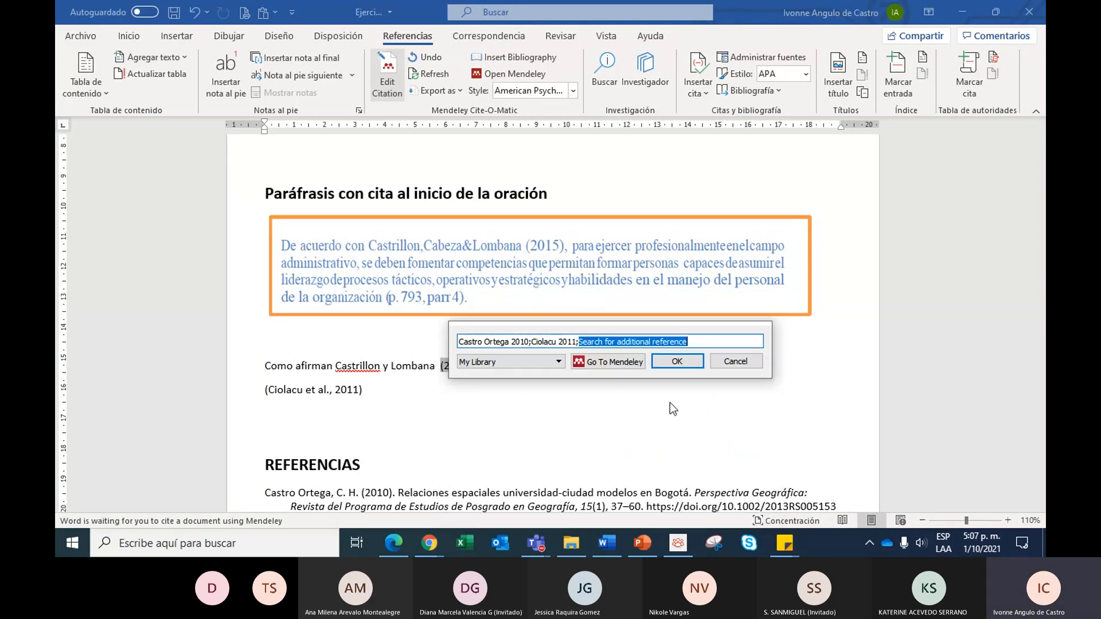
left_click(681, 361)
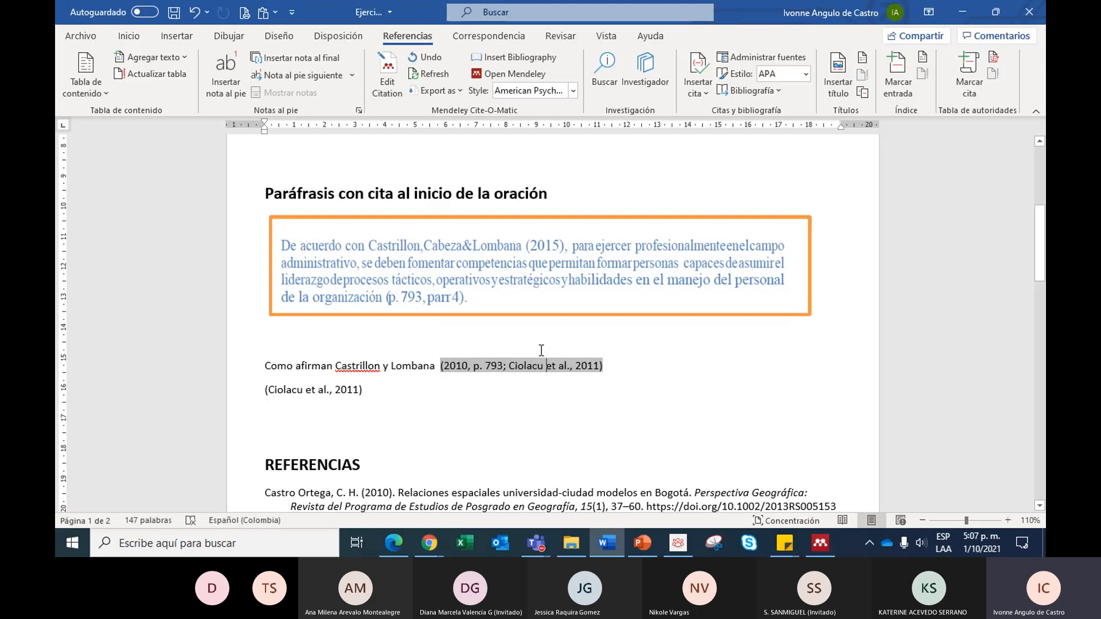
left_click(387, 75)
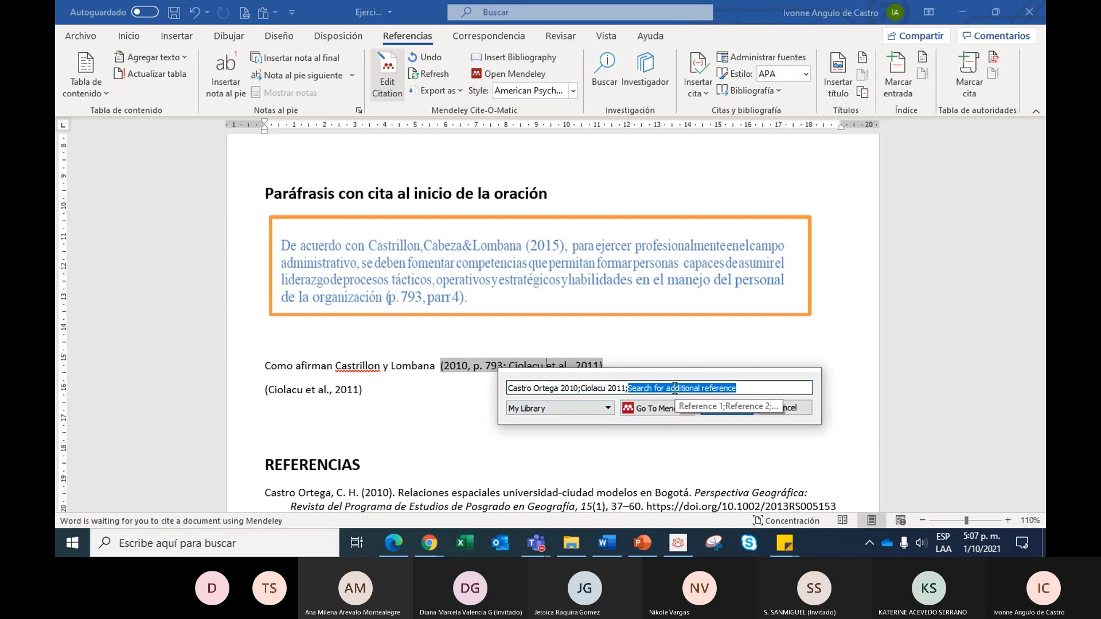
key("BackSpace")
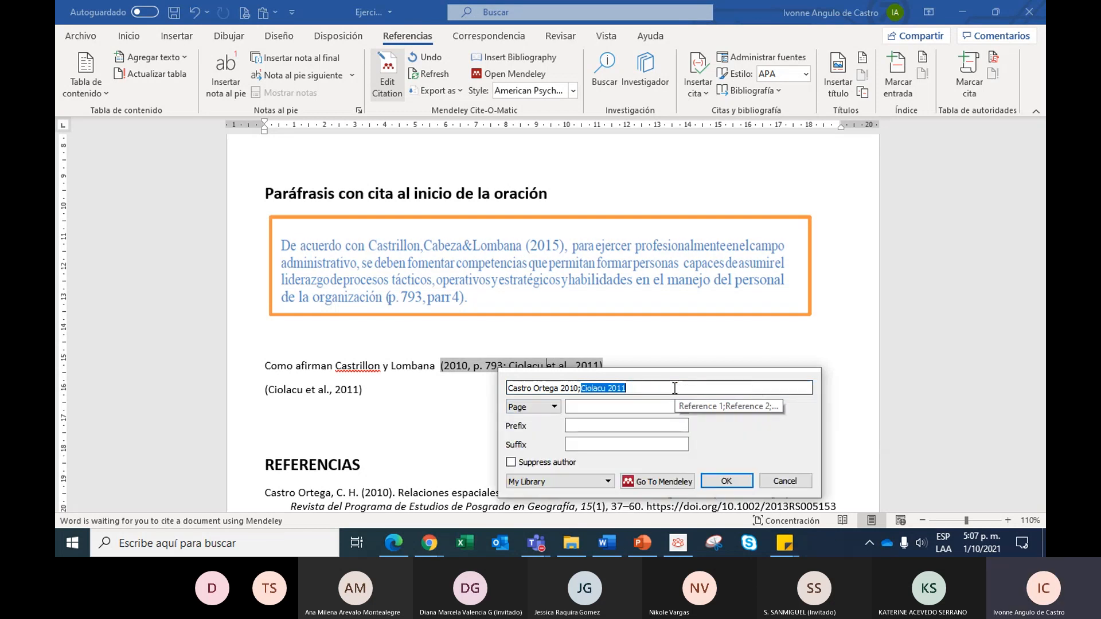
left_click(546, 465)
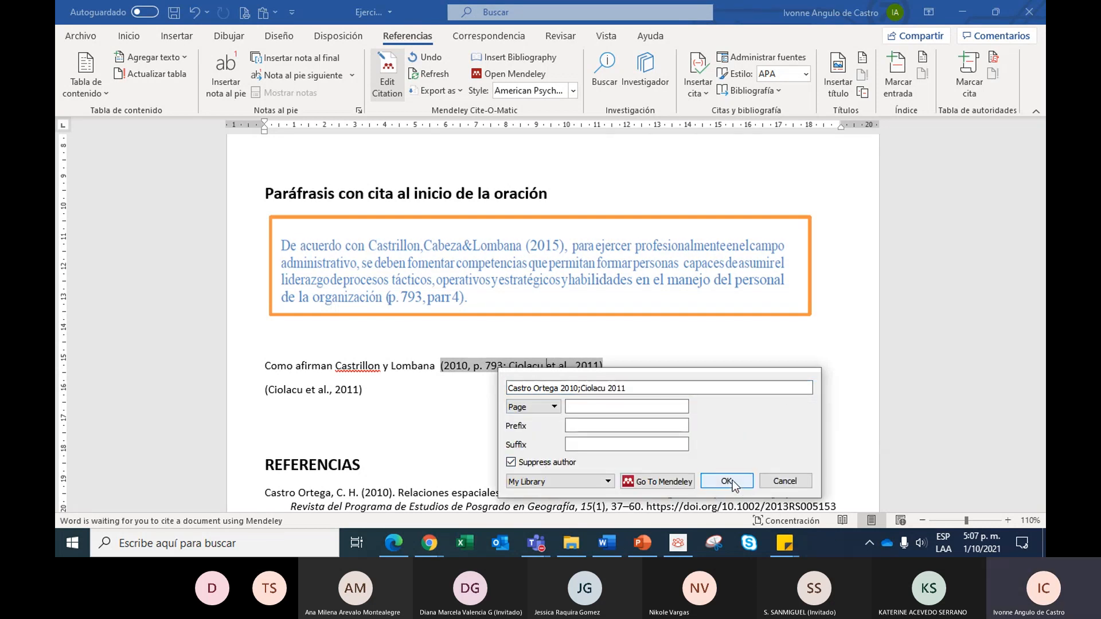
left_click(796, 482)
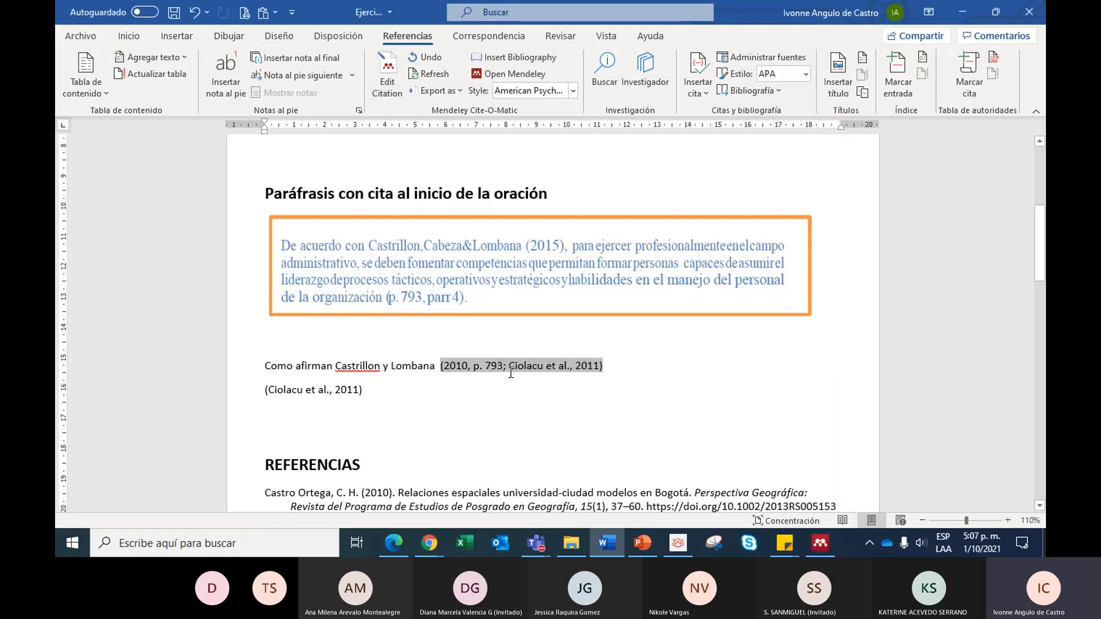
left_click(382, 367)
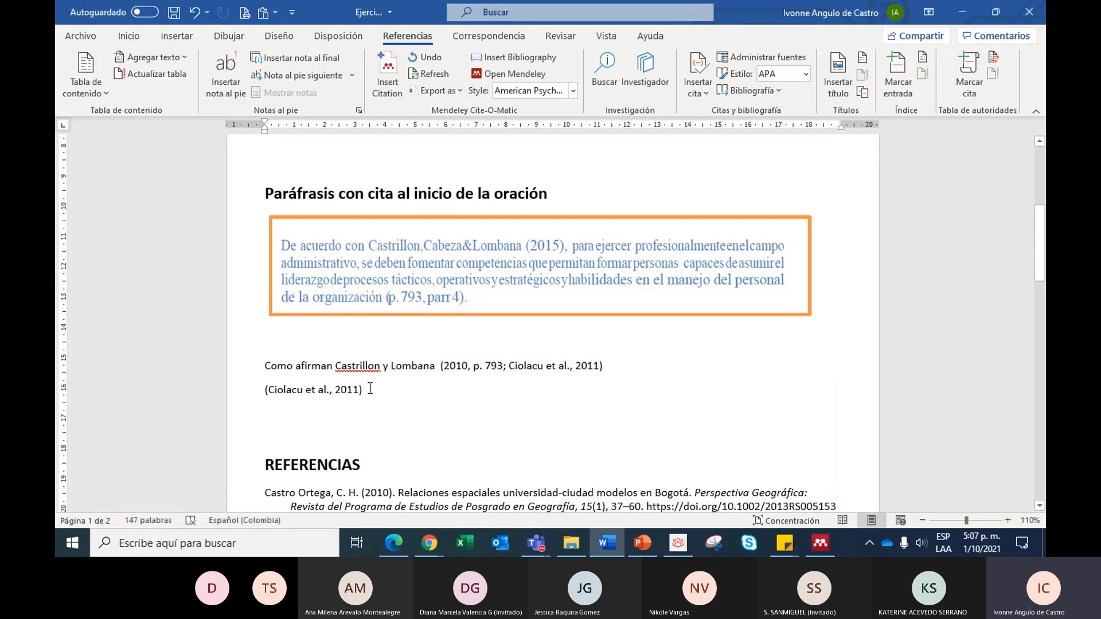
left_click(537, 367)
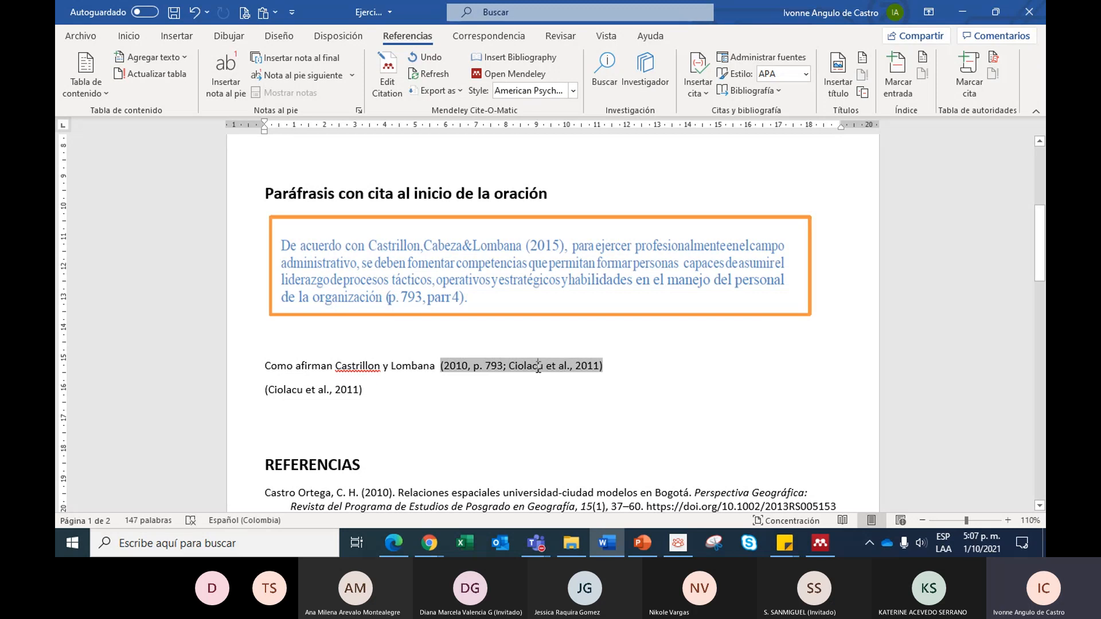
key("Up")
key("Down")
key("Down")
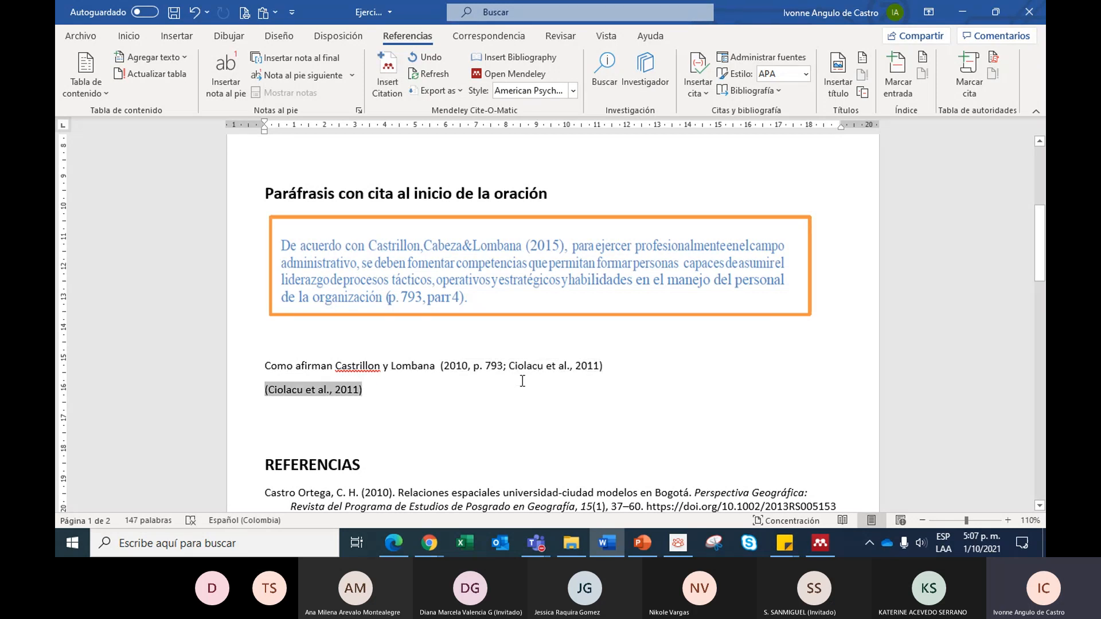
- Delete the entire reference list below the REFERENCIAS heading
scroll(521, 381, "up", 2)
scroll(263, 425, "down", 4)
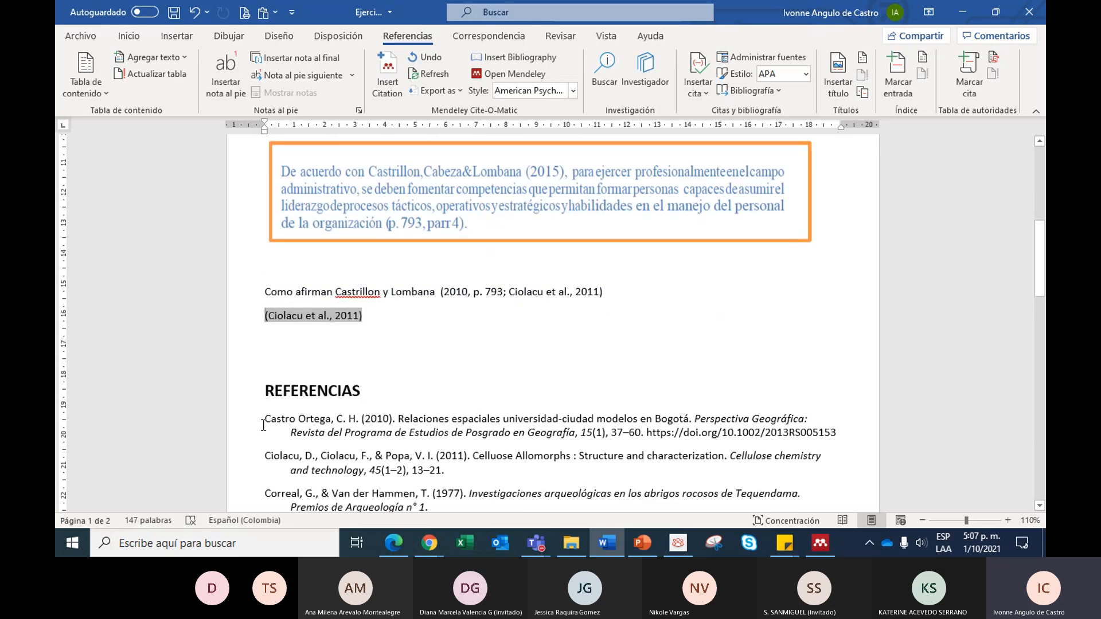
left_click_drag(263, 424, 420, 437)
scroll(424, 437, "down", 2)
key("Delete")
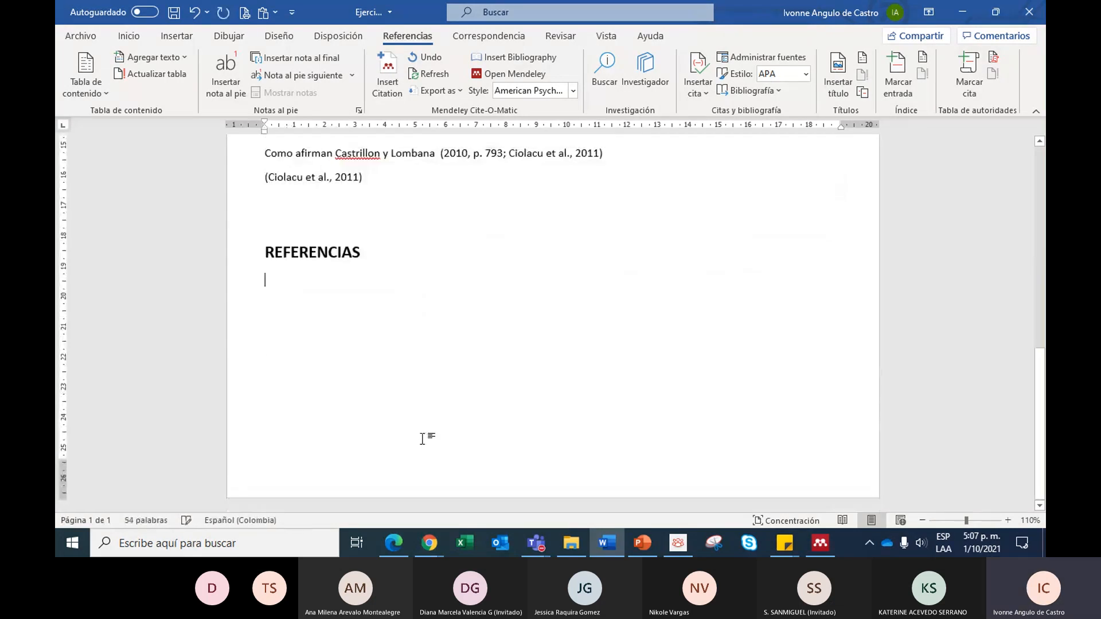
- Insert a Mendeley bibliography on a new line below the REFERENCIAS heading and check its entries
scroll(406, 409, "up", 2)
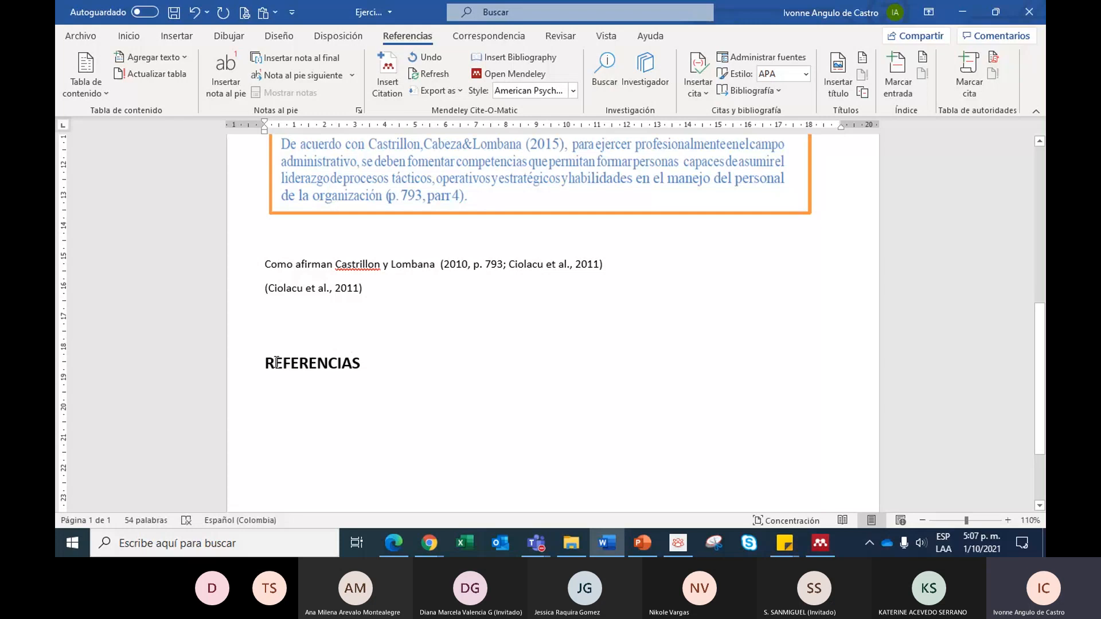
left_click(375, 368)
key("Return")
left_click(512, 58)
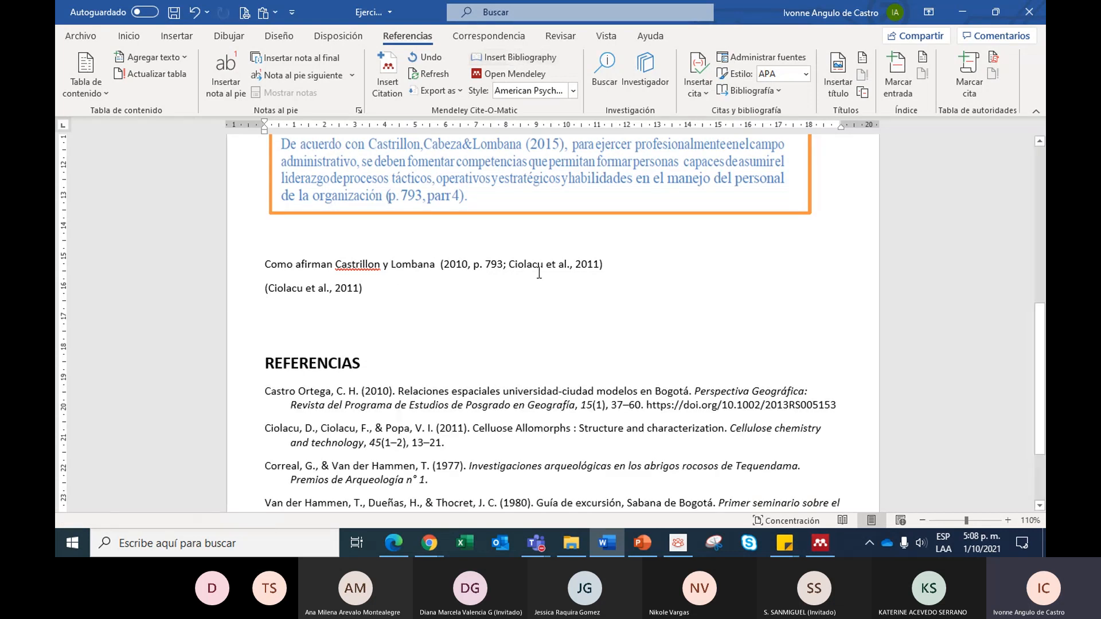
scroll(539, 273, "down", 3)
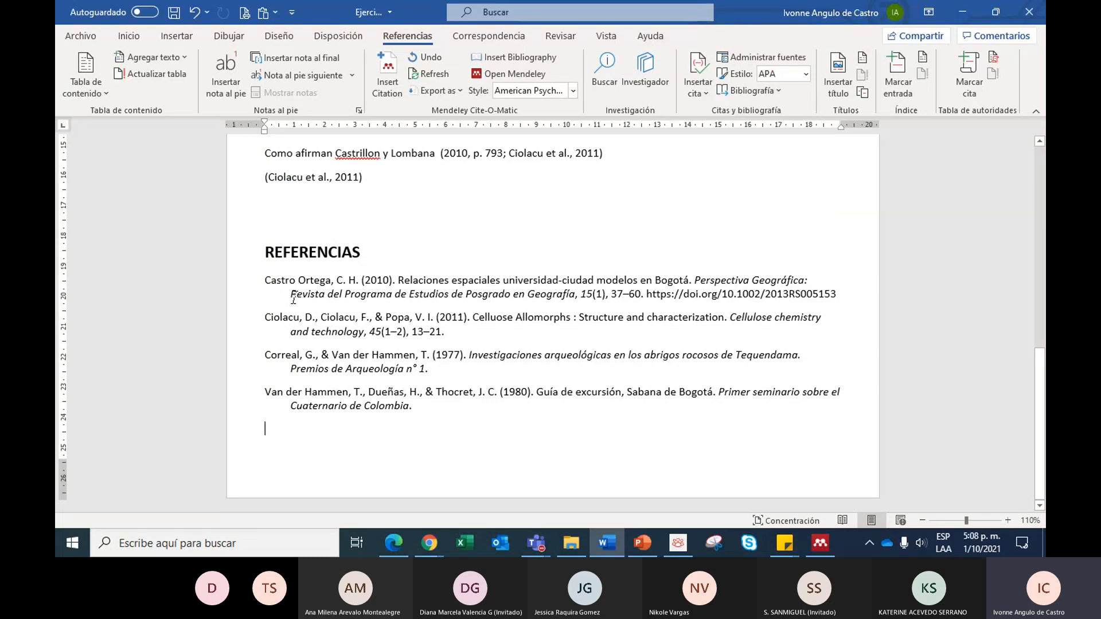
mouse_move(266, 279)
left_mouse_down()
mouse_move(586, 298)
mouse_move(836, 298)
left_mouse_up()
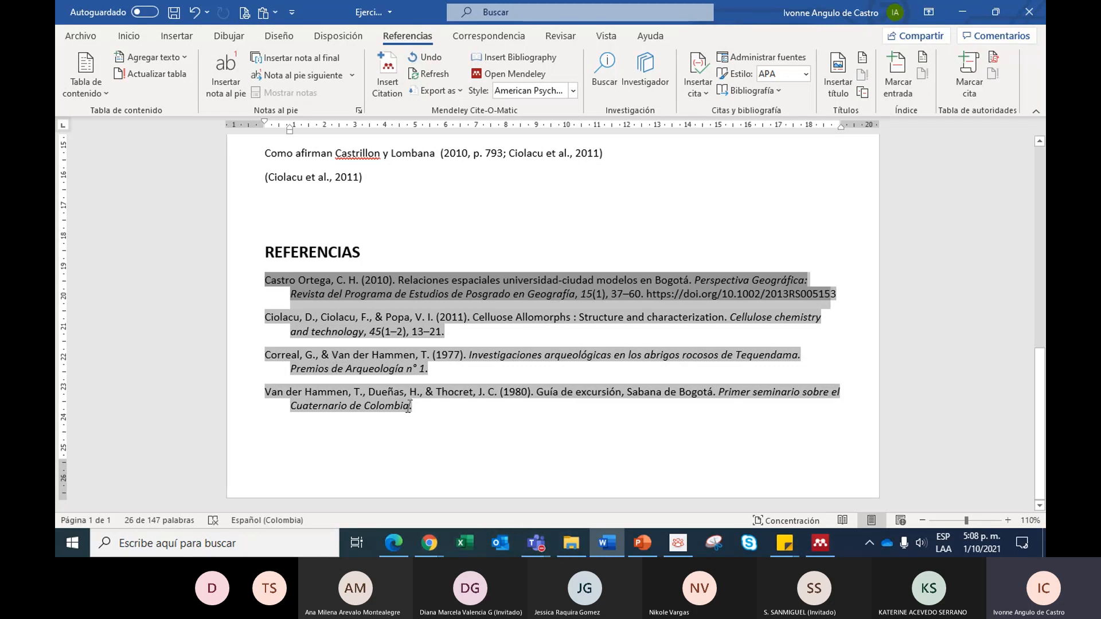
left_click(274, 312)
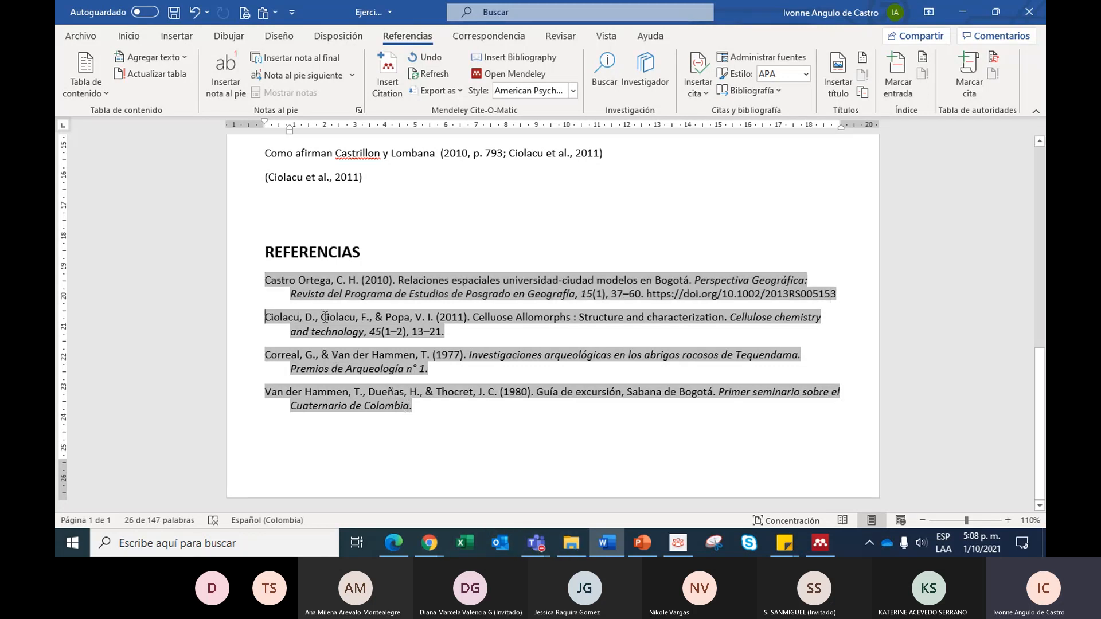
- Delete the standalone 2011 citation on the line below the "Como afirman" sentence
scroll(444, 428, "up", 1)
scroll(444, 428, "up", 6)
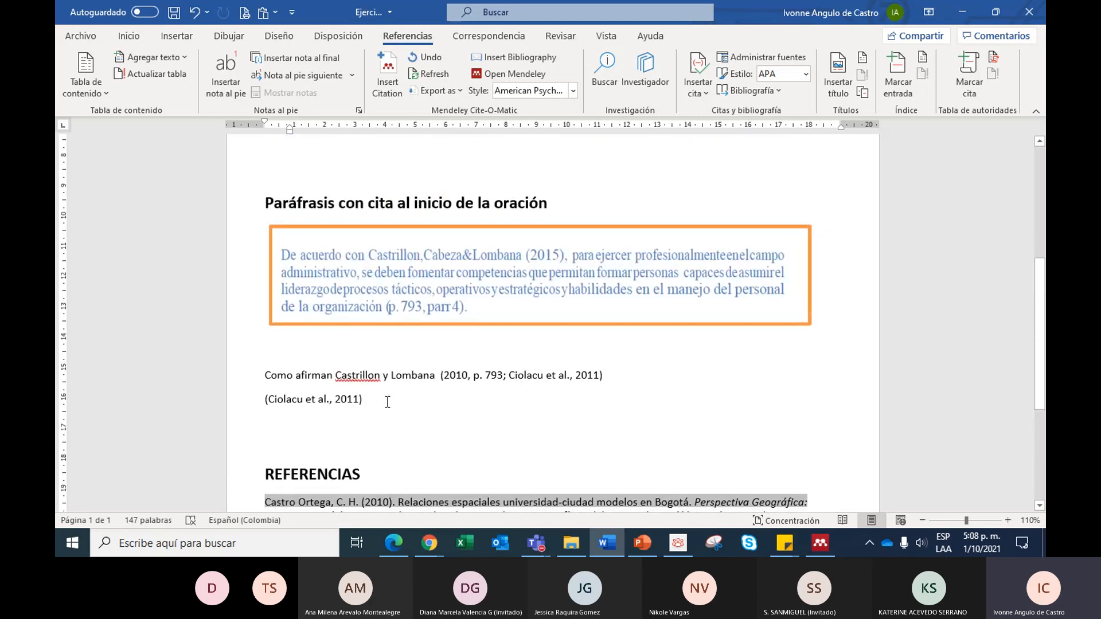
left_click(216, 401)
key("Delete")
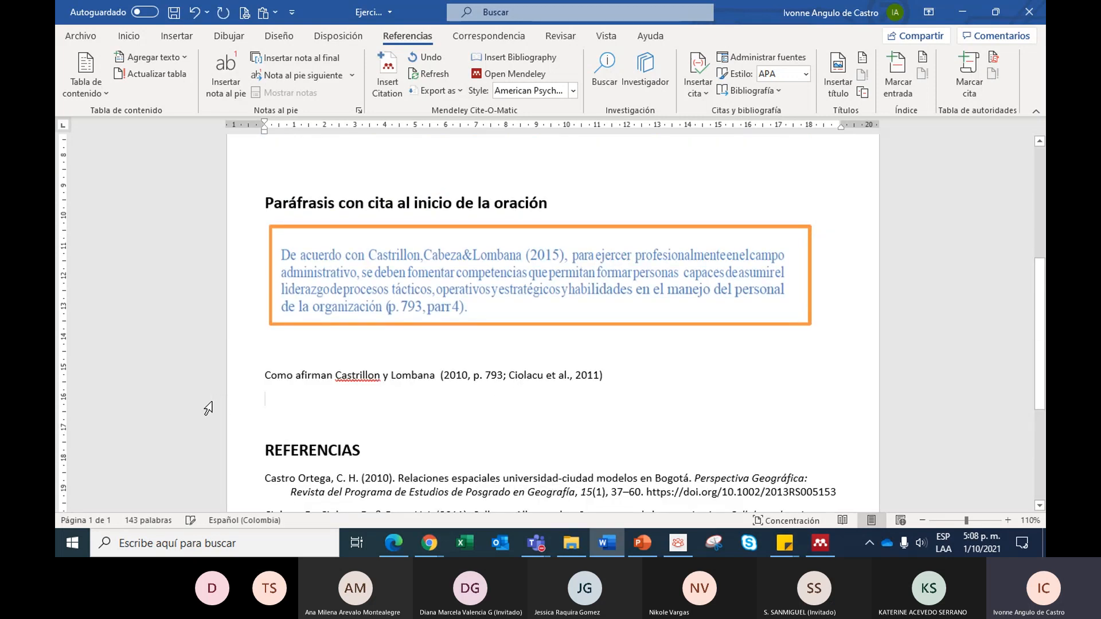
- Remove the 2011 reference from the combined citation in the "Como afirman" sentence, keeping only the 2010 reference
key("Left")
key("Left")
key("Left")
key("Left")
key("Left")
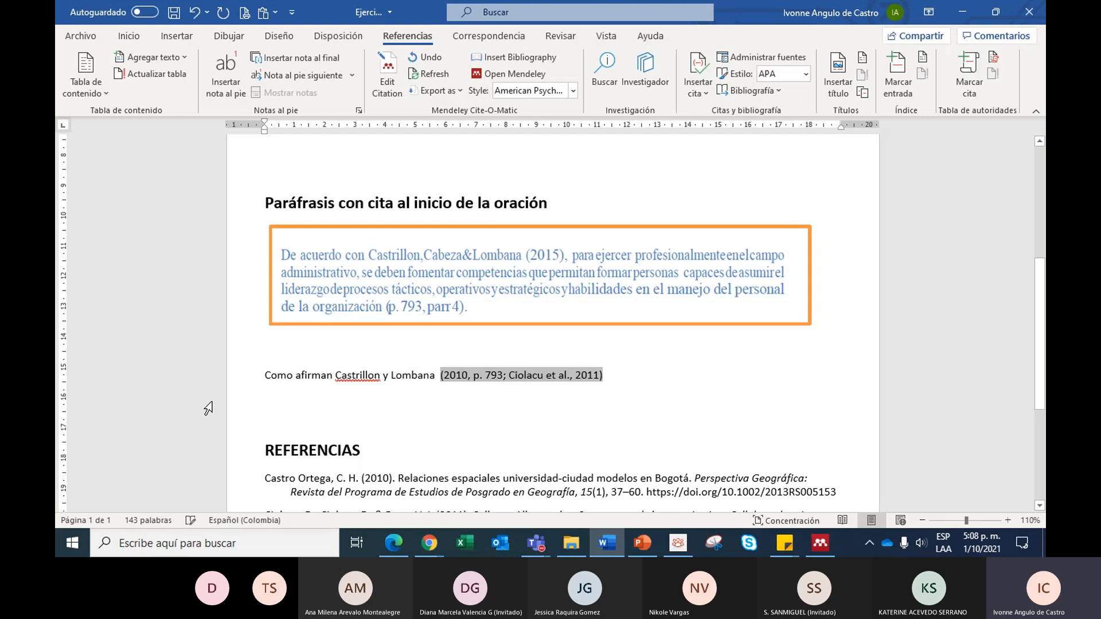
left_click(543, 376)
left_click(388, 73)
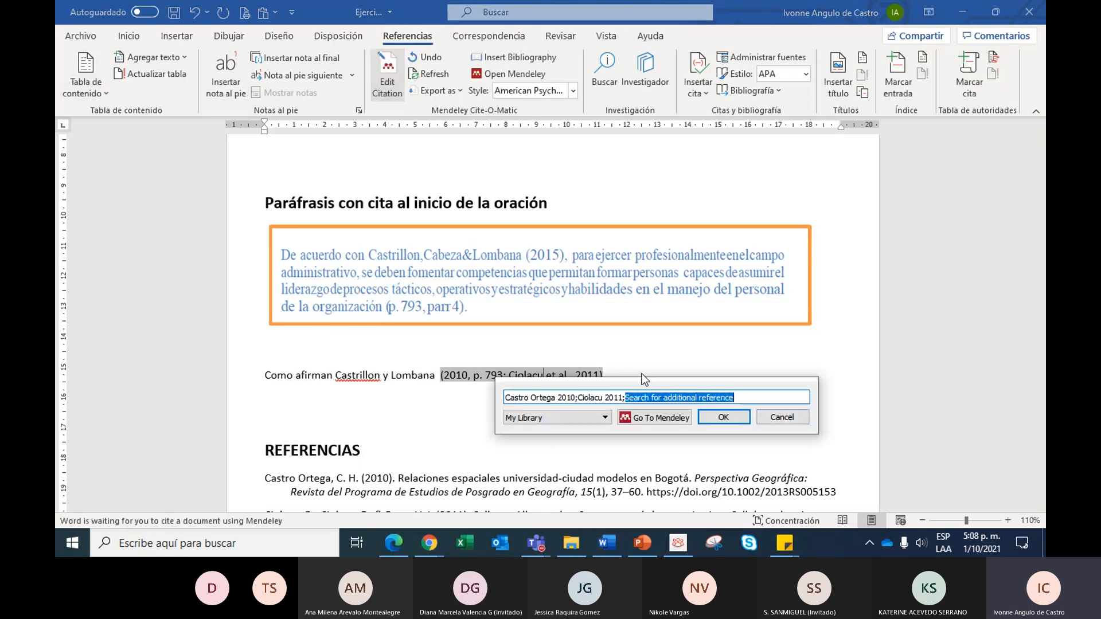
key("BackSpace")
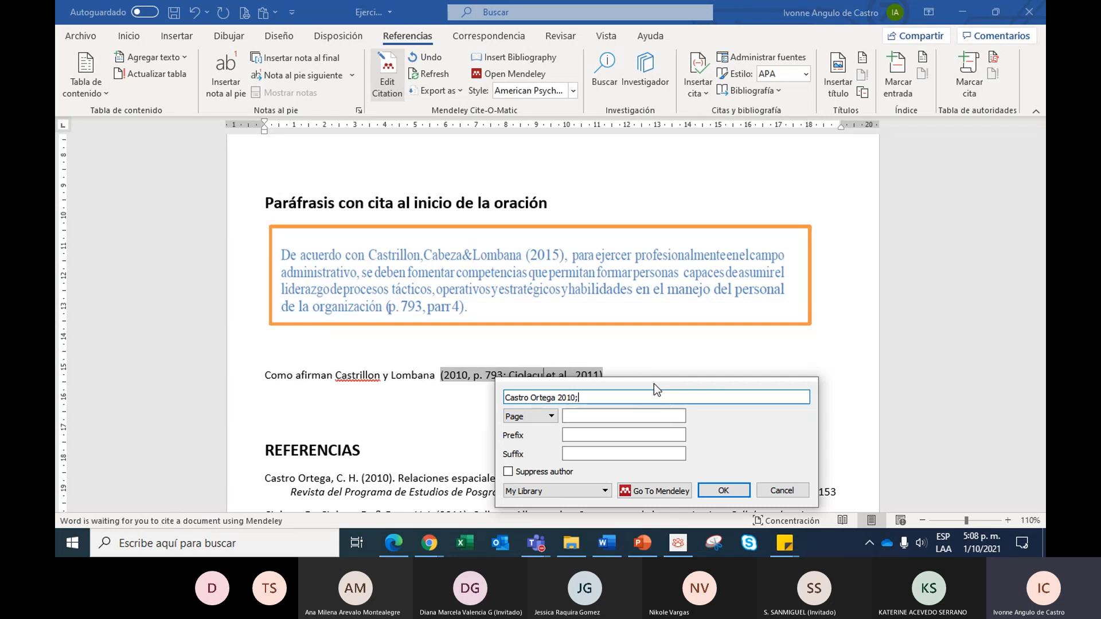
key("Return")
- Compare the updated entries under REFERENCIAS with the citations that remain in both paraphrase sections
scroll(376, 400, "down", 4)
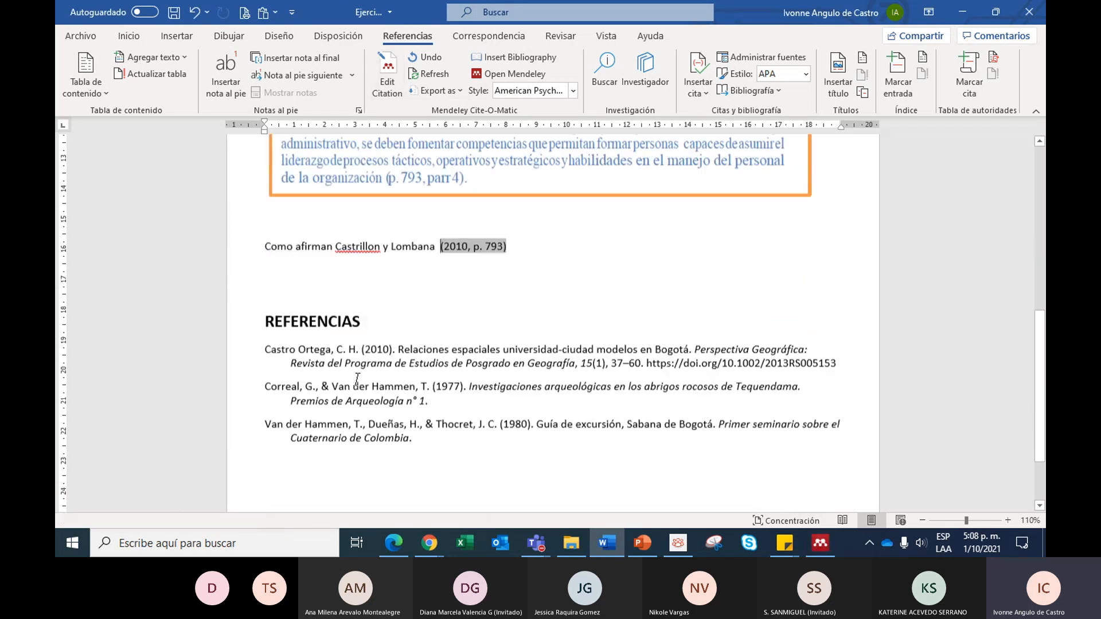
left_click(282, 256)
left_click(436, 349)
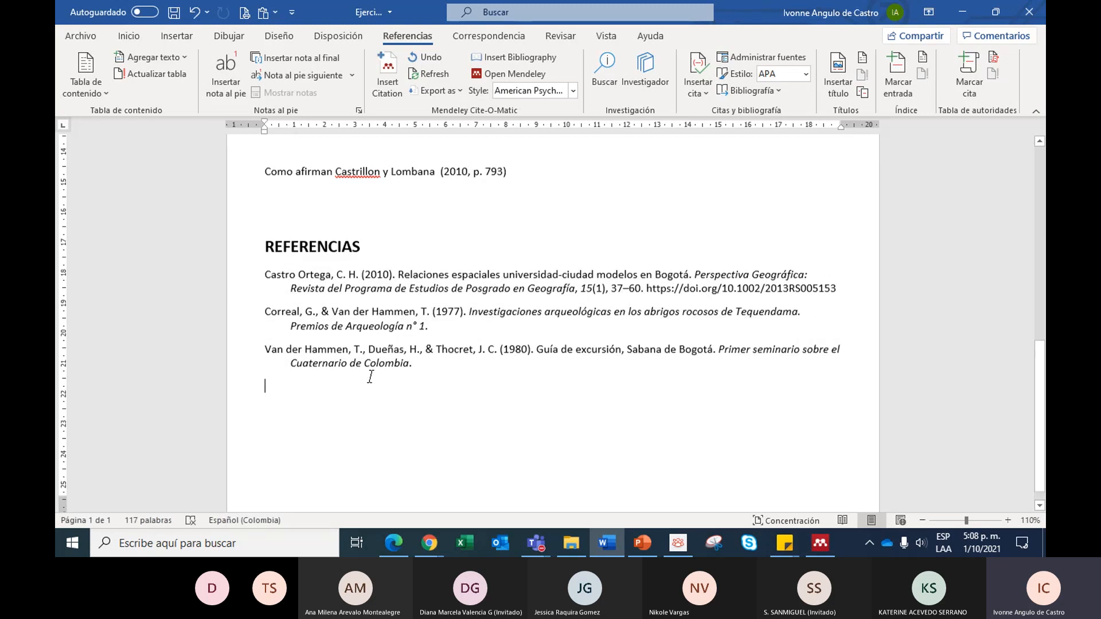
scroll(370, 372, "up", 4)
scroll(371, 377, "down", 1)
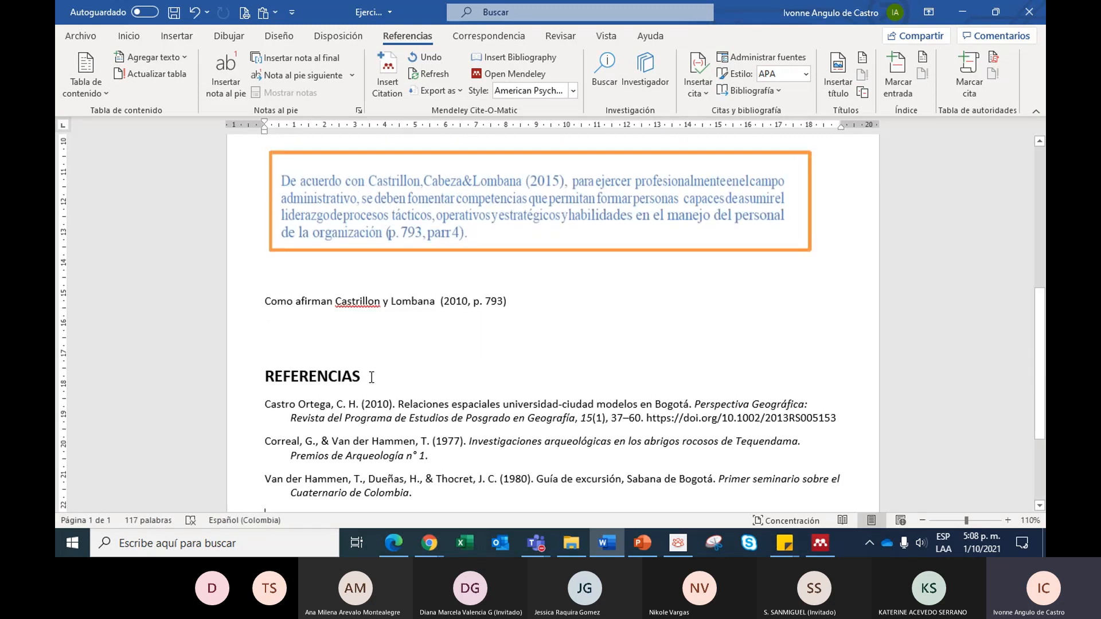
scroll(371, 376, "up", 8)
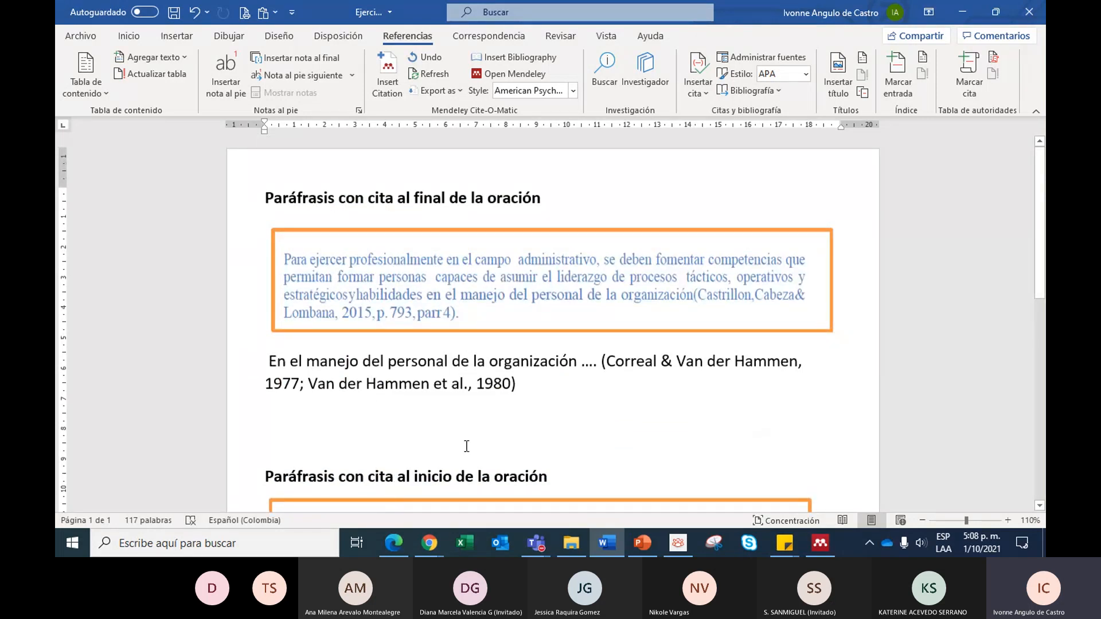
scroll(482, 432, "down", 2)
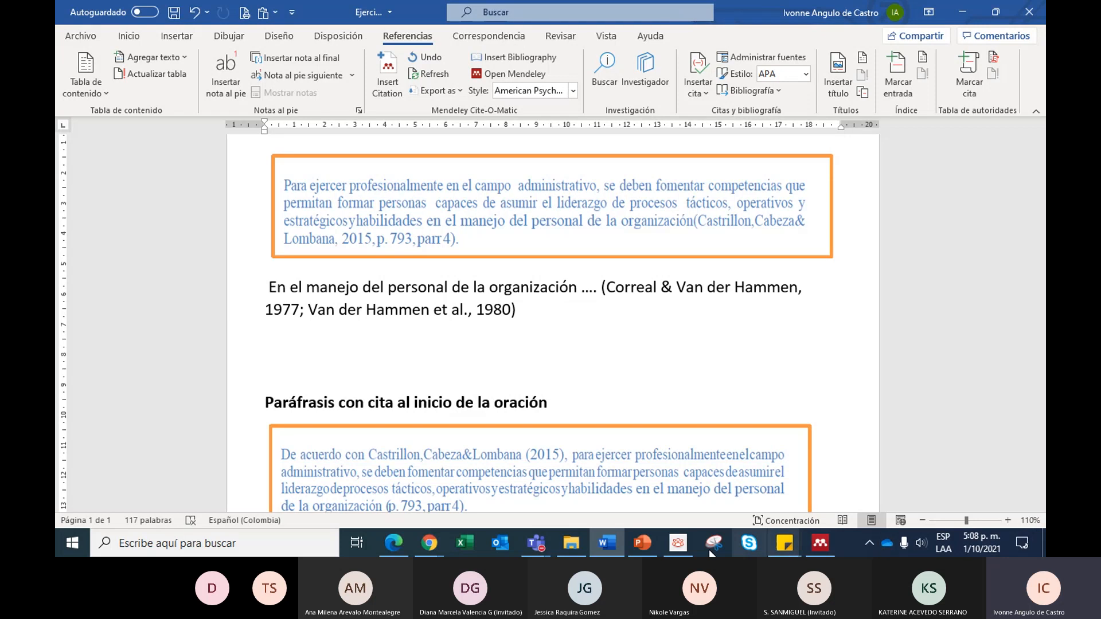
- Switch to the PowerPoint deck and show slide 16 "Referencias bibliográficas", followed by slide 15 "Cómo citar?"
mouse_move(540, 546)
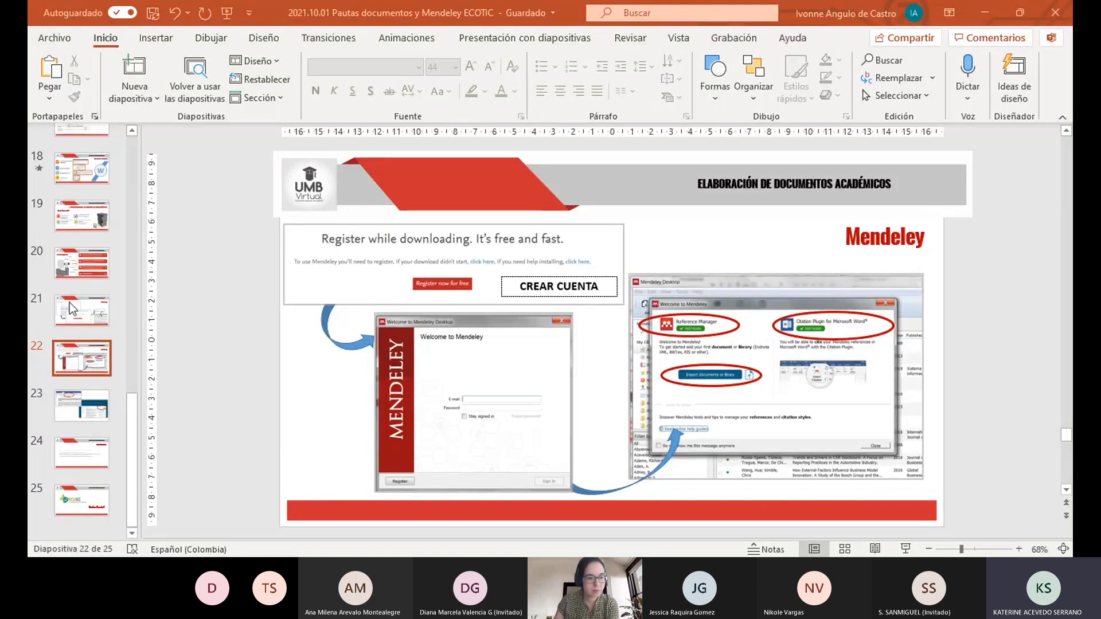
scroll(63, 154, "up", 2)
scroll(74, 188, "up", 1)
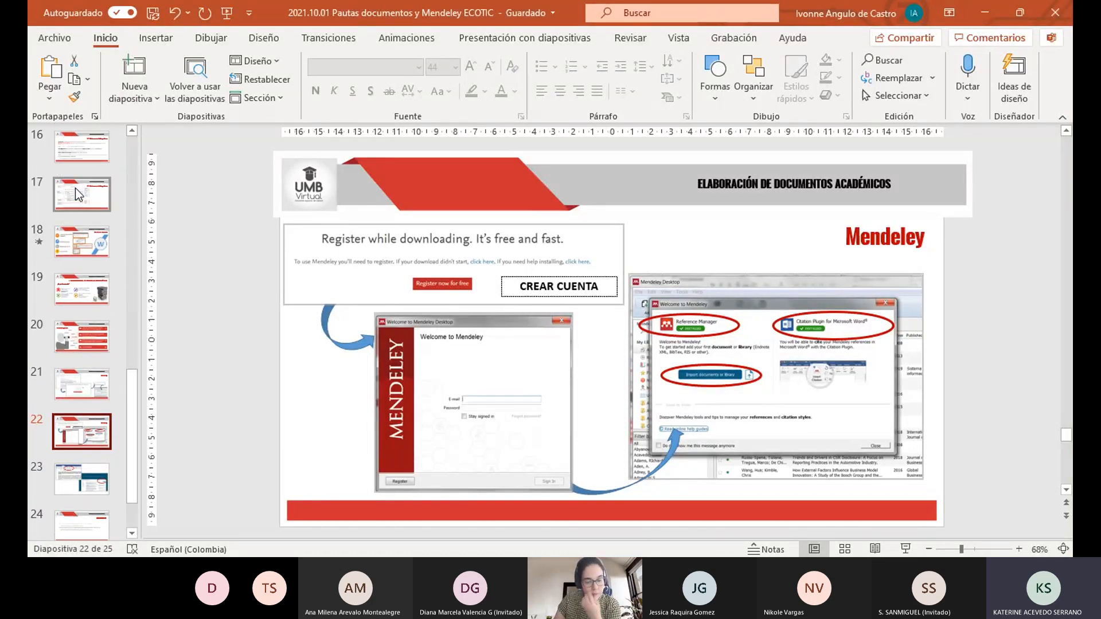
left_click(65, 154)
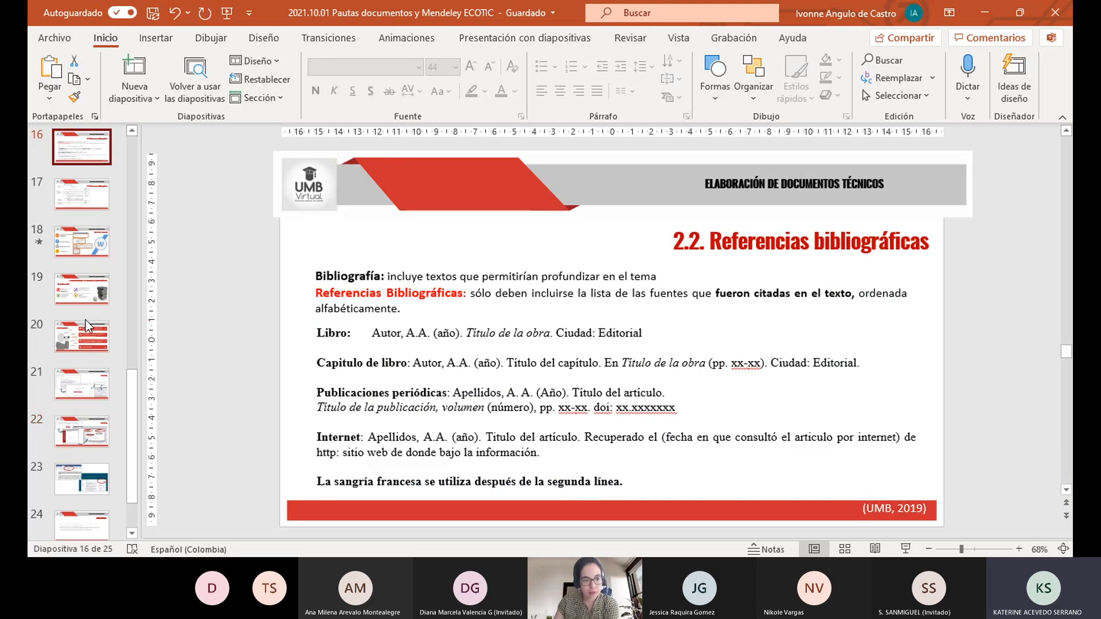
scroll(85, 320, "up", 2)
left_click(66, 156)
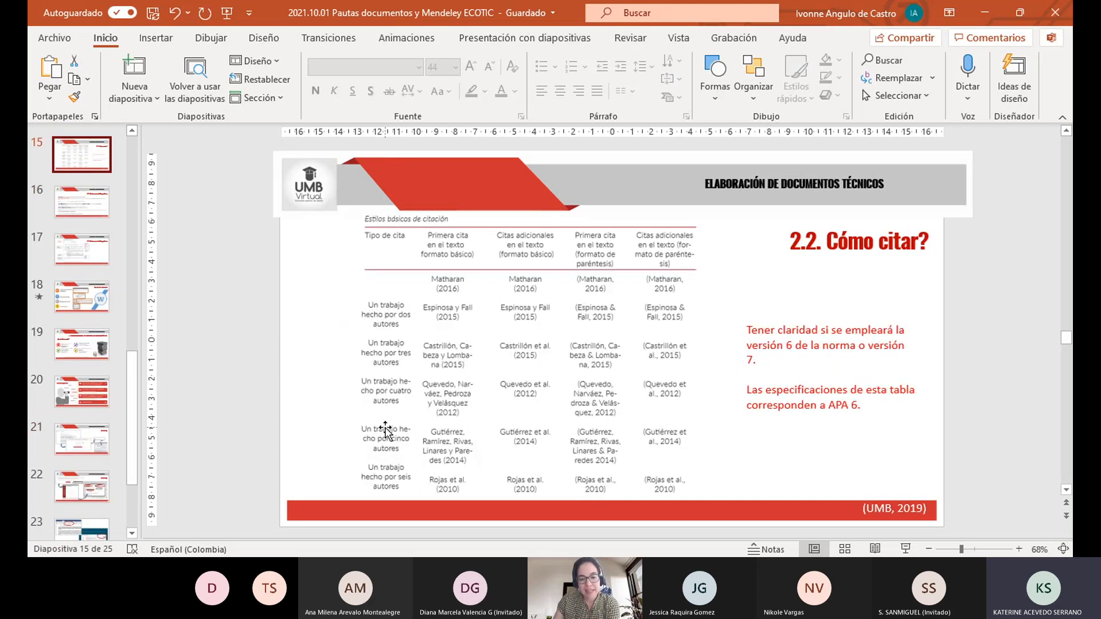